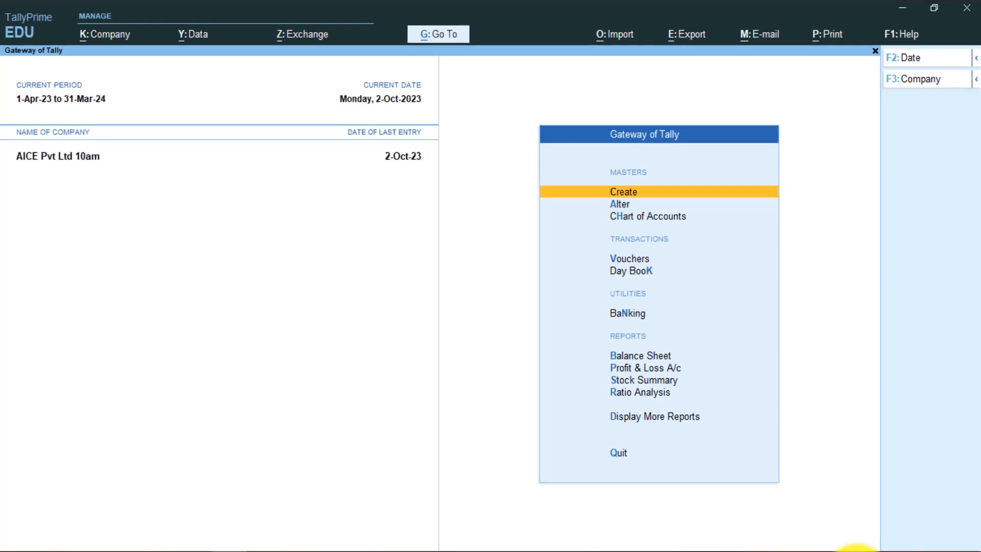
- Set Maintain Payroll to Yes in the F11 company features
key(F11)
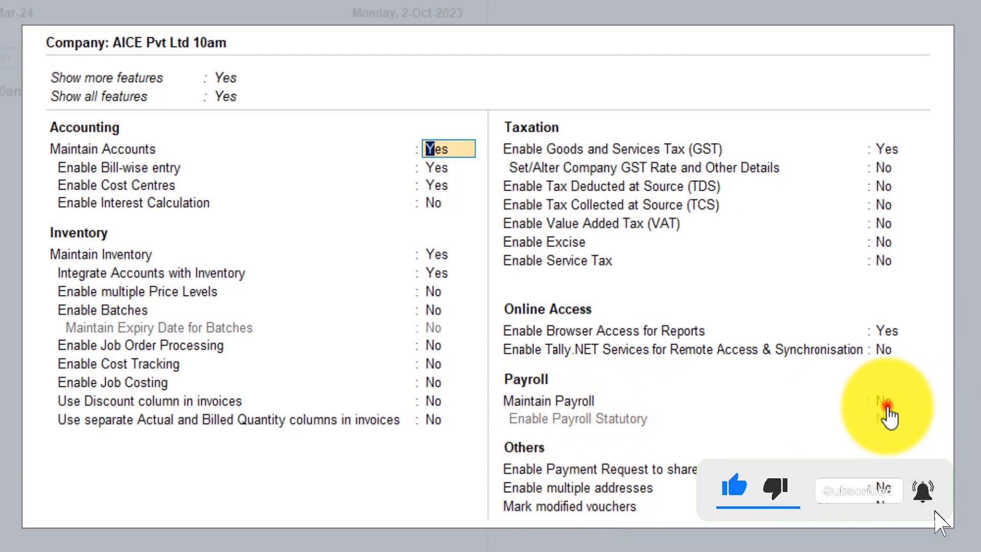
click(887, 404)
text(y)
key(Return)
key(Return)
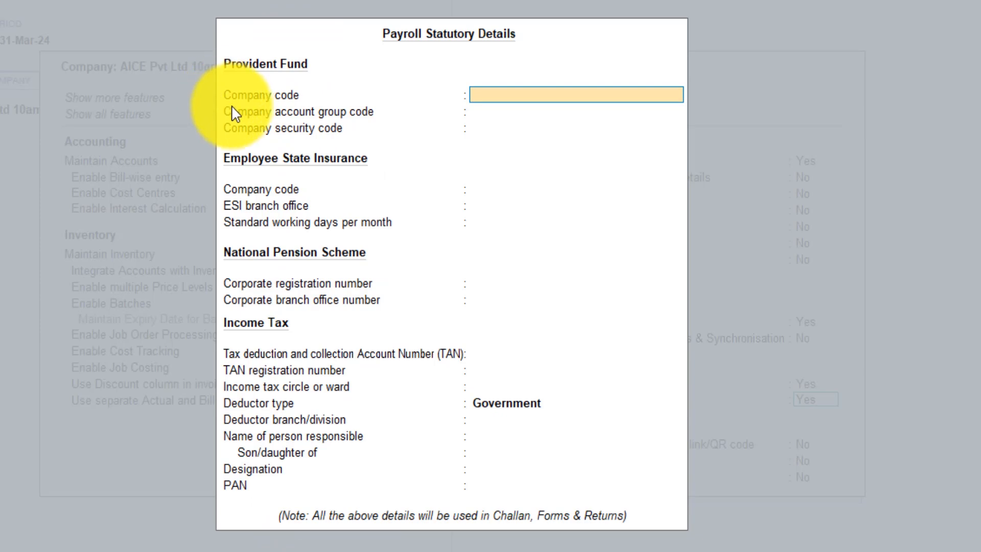
text(12435)
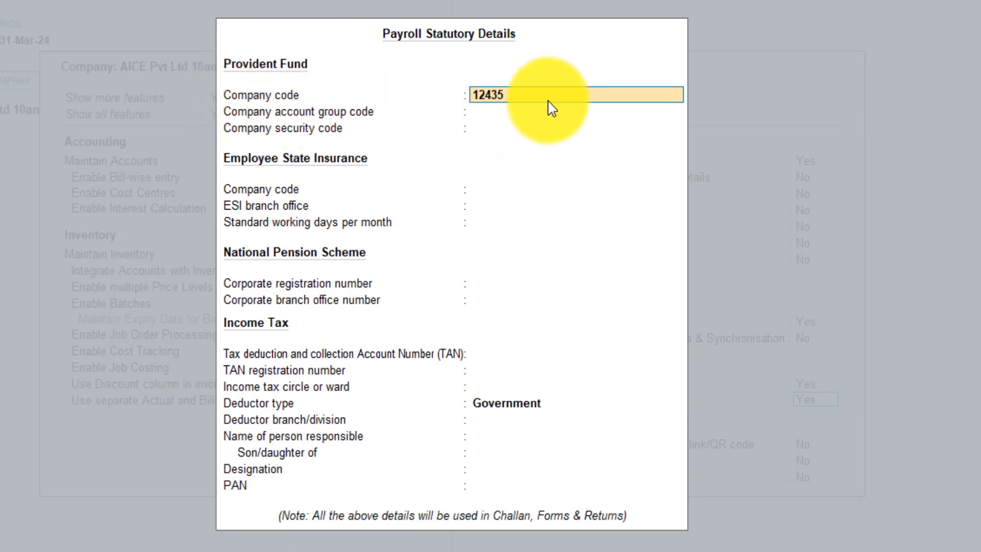
key(Return)
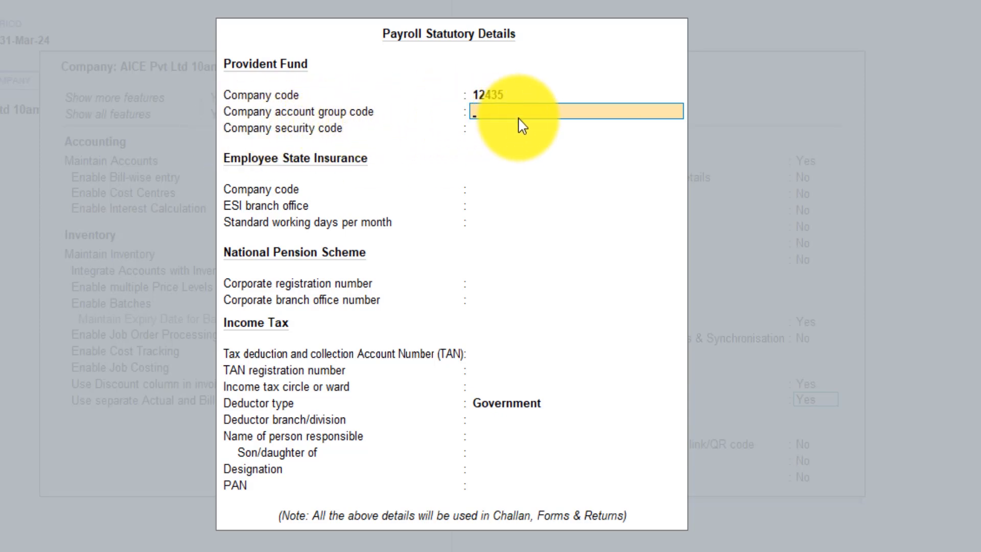
click(509, 126)
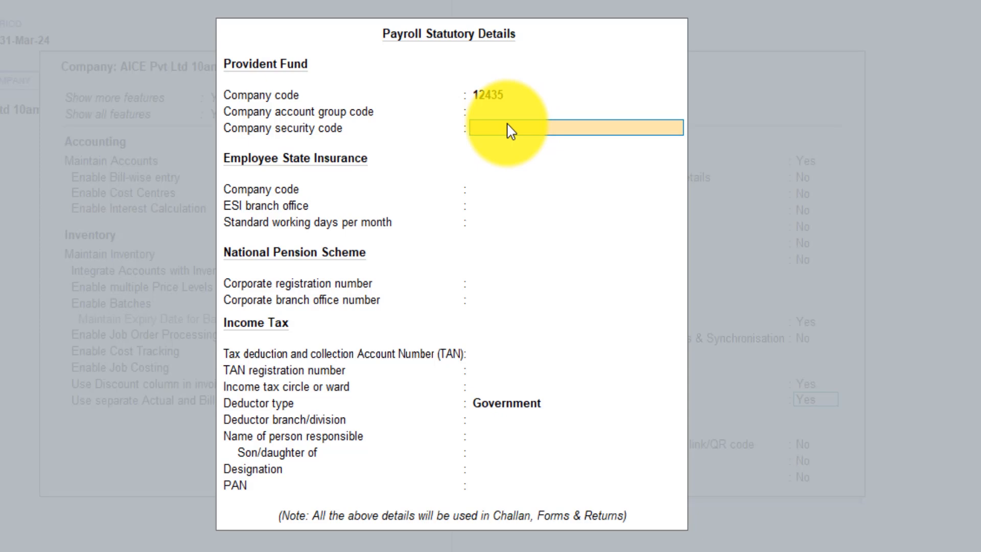
text(0987)
key(Return)
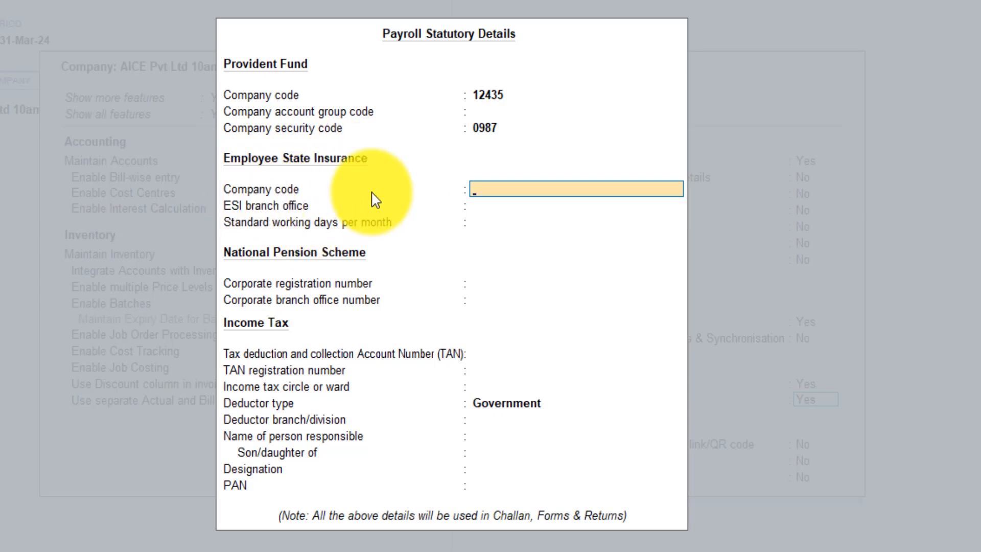
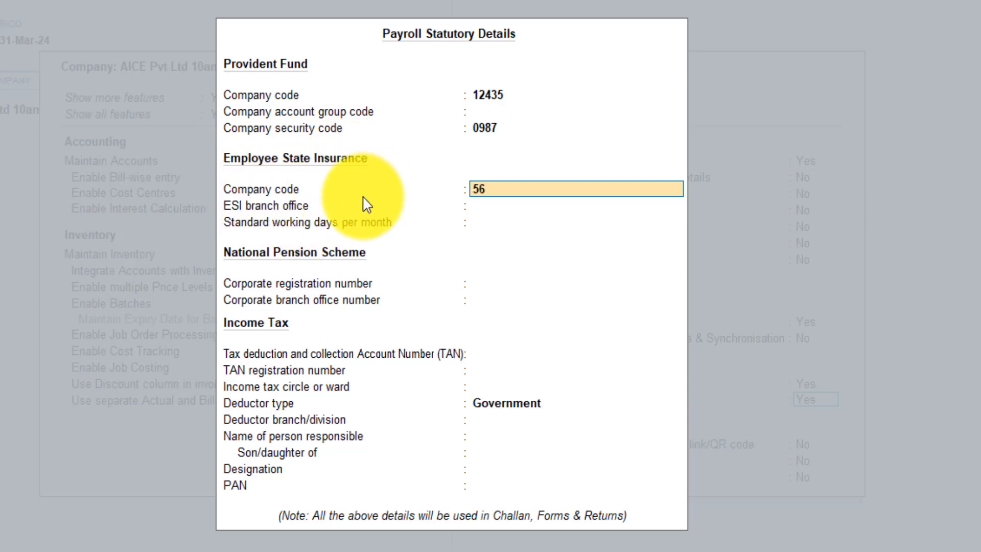
- Enter ESI company code 56432, branch office Dwarka, and 5 standard working days per month
key(Return)
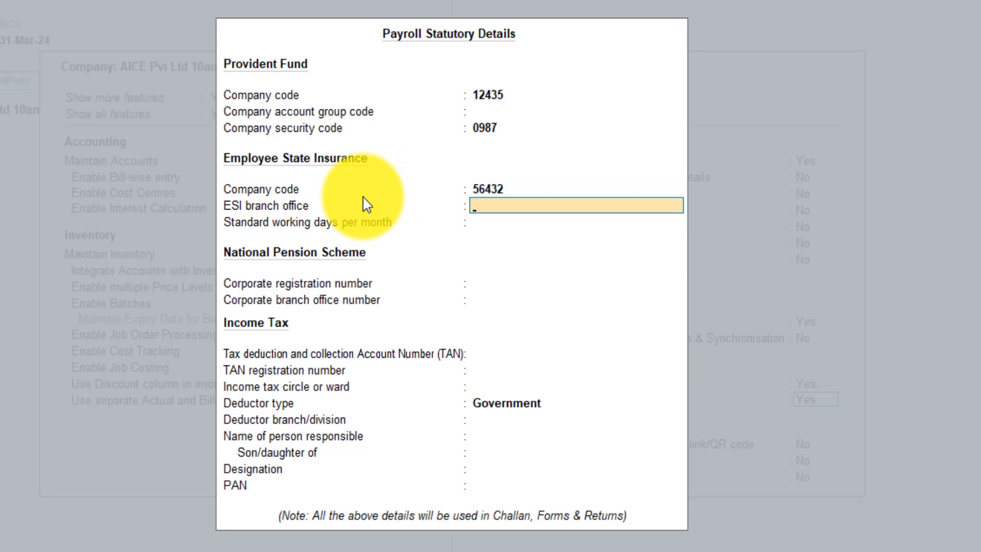
key(Return)
key(BackSpace)
key(Return)
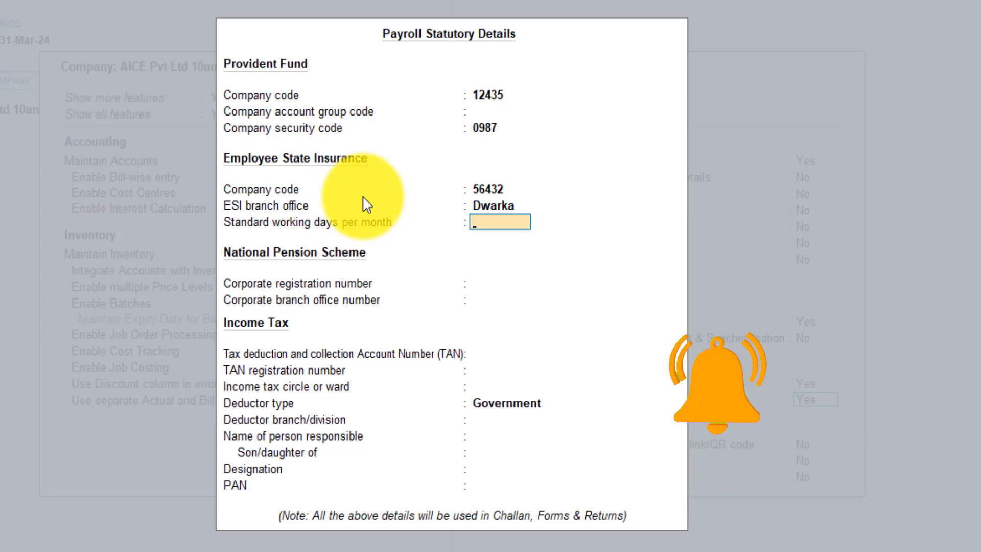
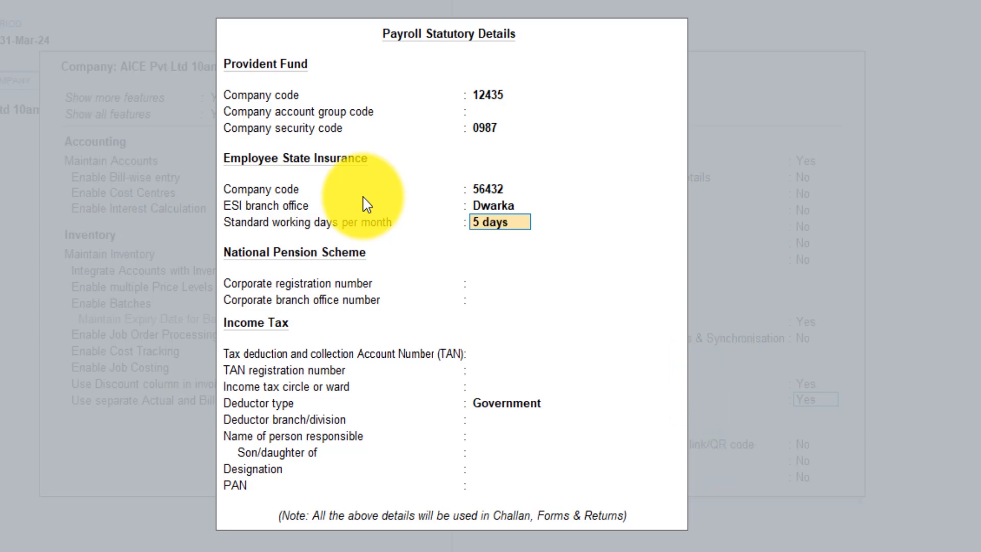
key(BackSpace)
key(BackSpace)
key(BackSpace)
key(BackSpace)
key(BackSpace)
key(Return)
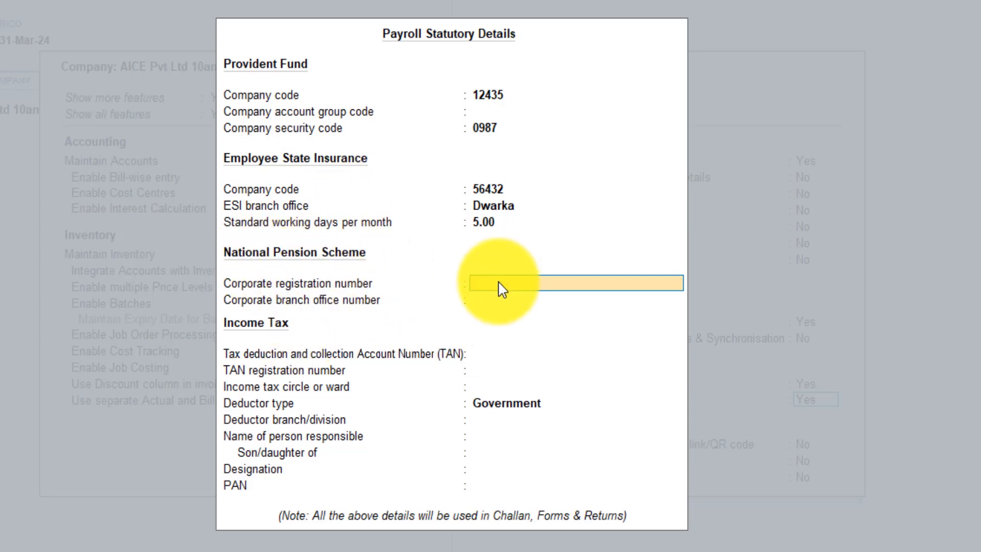
key(Return)
key(Return)
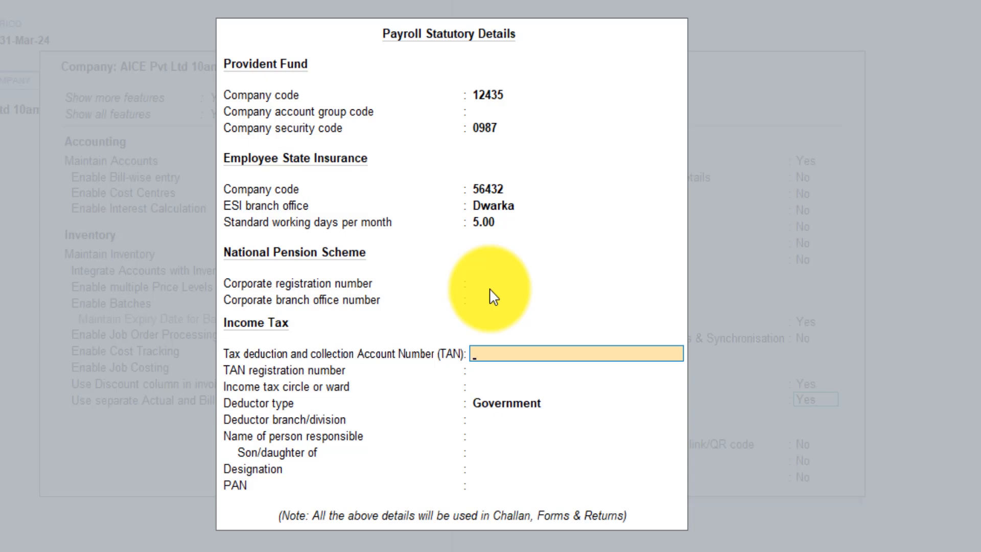
key(Return)
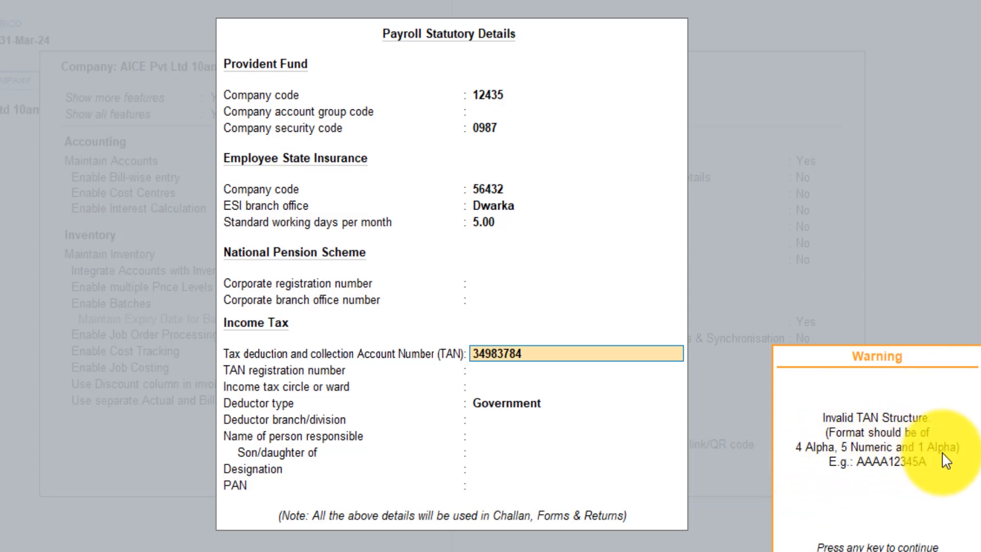
key(Return)
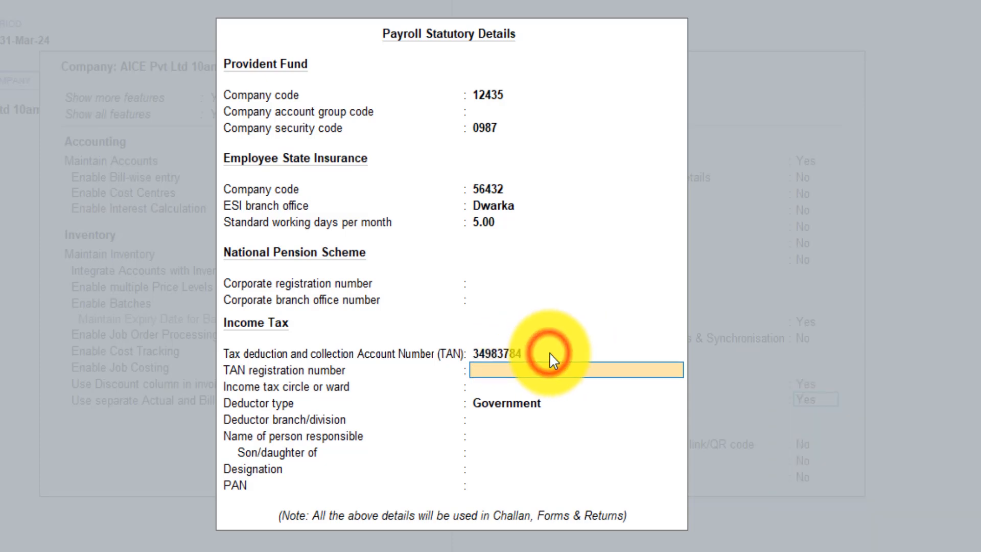
key(BackSpace)
key(Return)
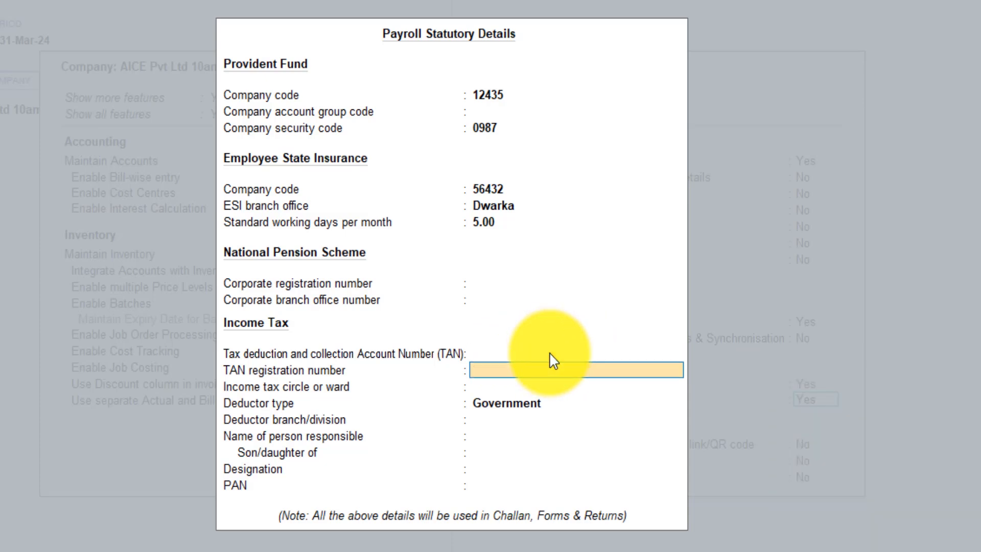
key(Return)
key(Return)
key(Return)
key(Return)
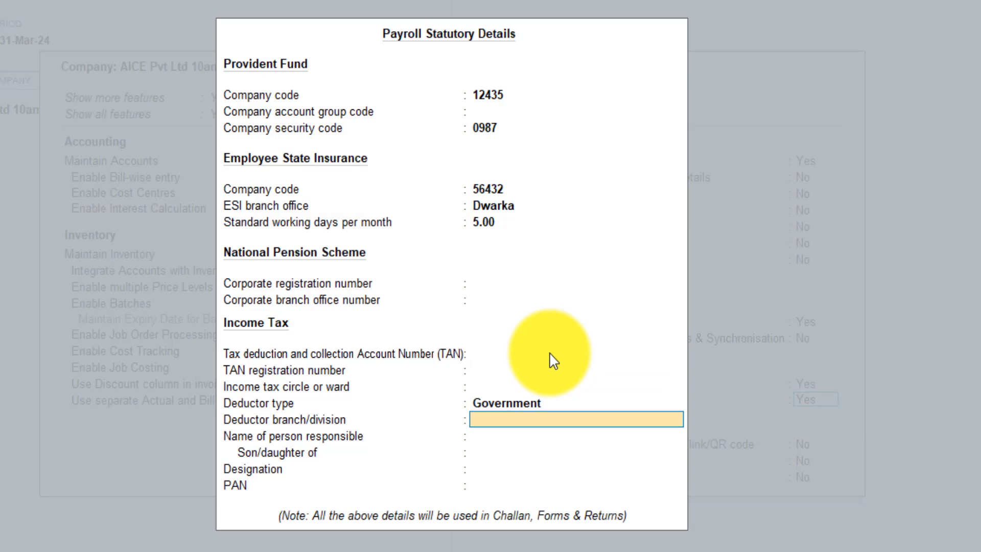
key(Return)
key(Return)
key(Return)
key(Return)
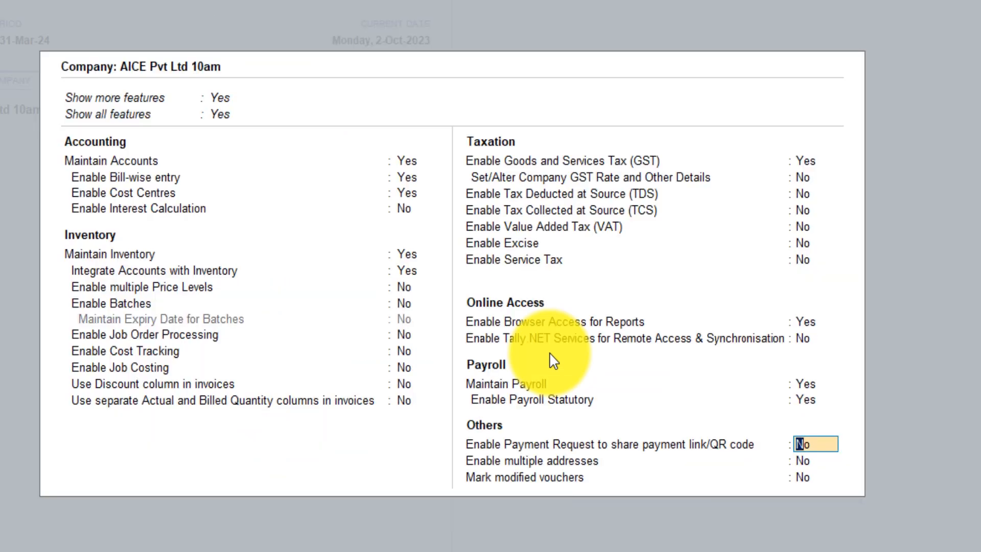
- Save the payroll-enabled company features and go to Create on the Gateway of Tally
key(ctrl+a)
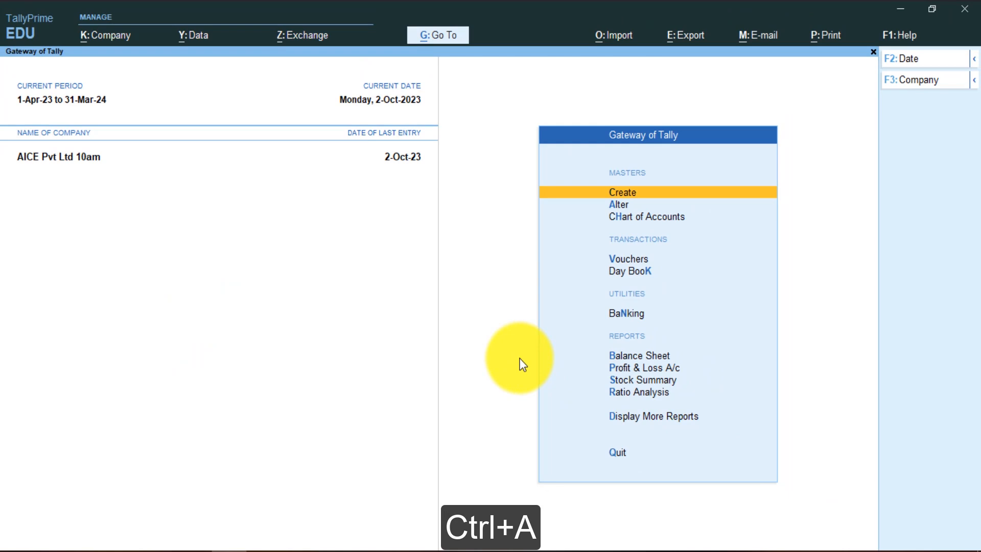
key(Escape)
key(n)
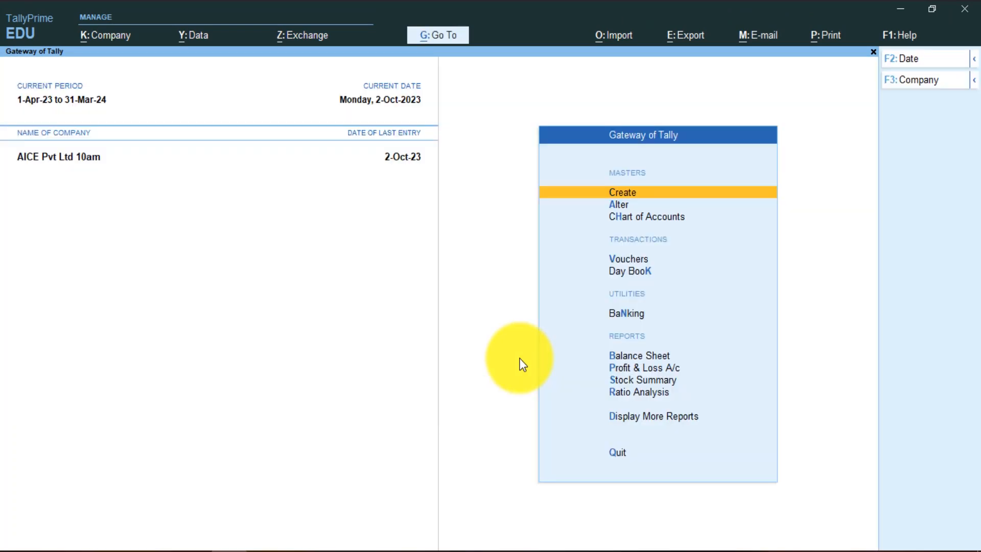
key(Up)
key(Down)
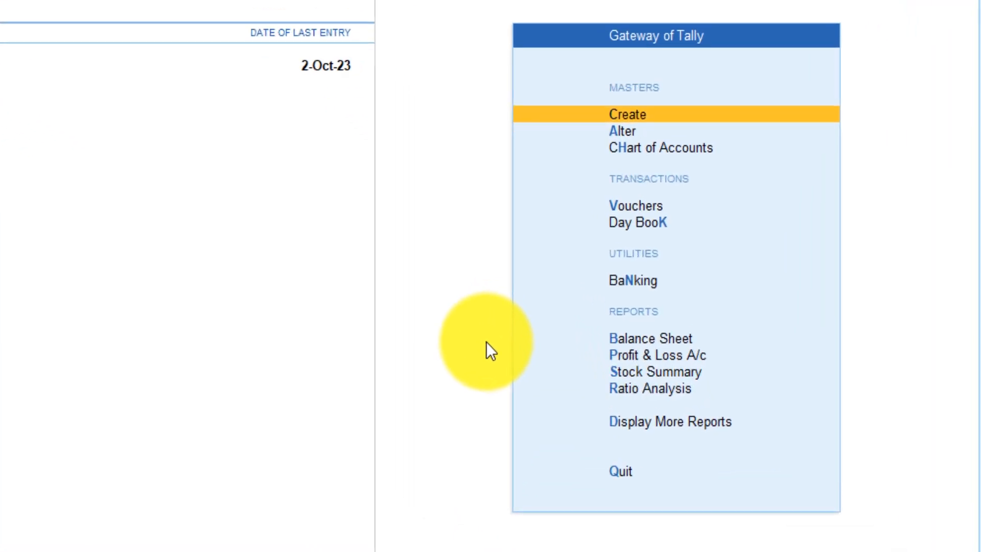
key(Return)
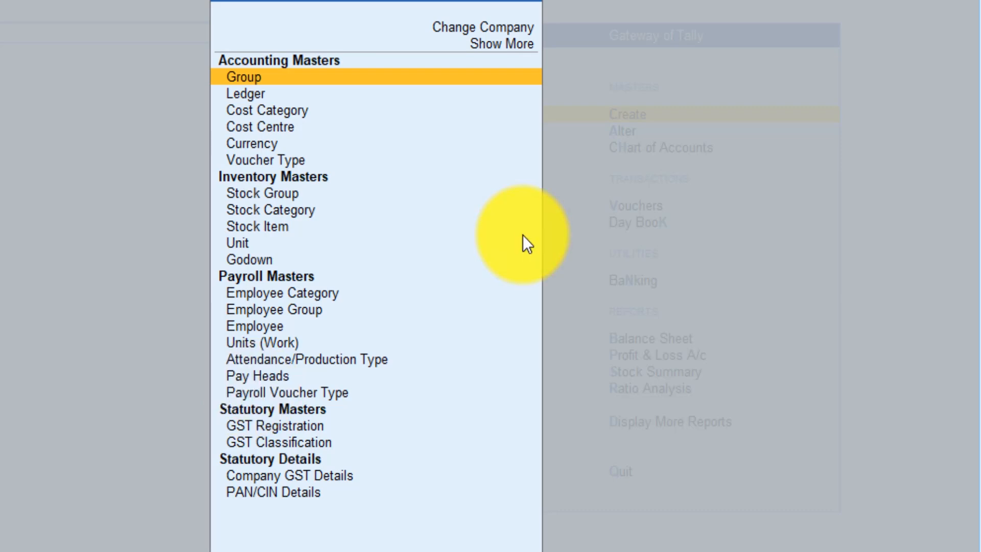
- Choose Units (Work) under Payroll Masters to begin a new work unit
key(Down)
key(Down)
key(Down)
key(Down)
key(Down)
key(Down)
key(Down)
key(Down)
key(Down)
key(Down)
key(Down)
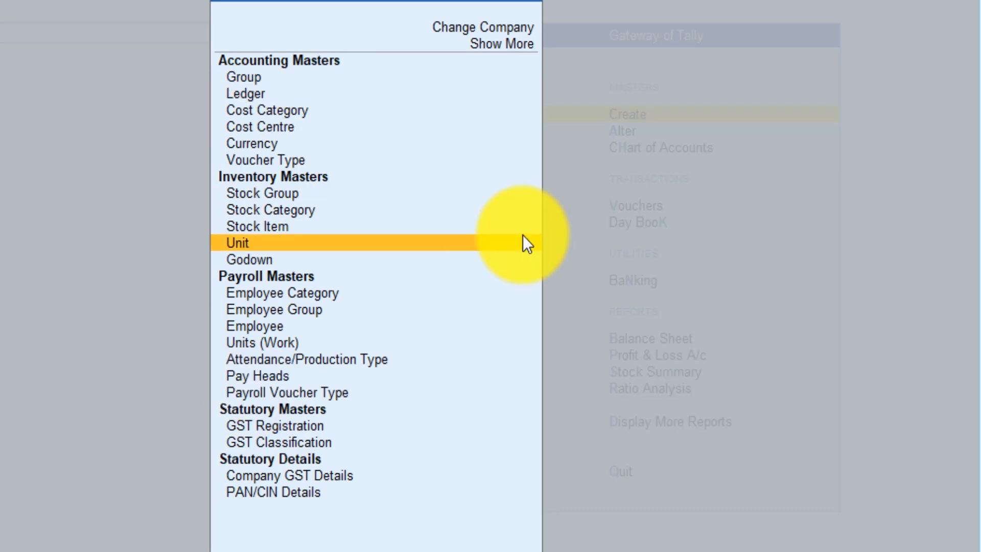
key(Down)
key(Down)
key(Down)
key(Down)
key(Down)
key(Up)
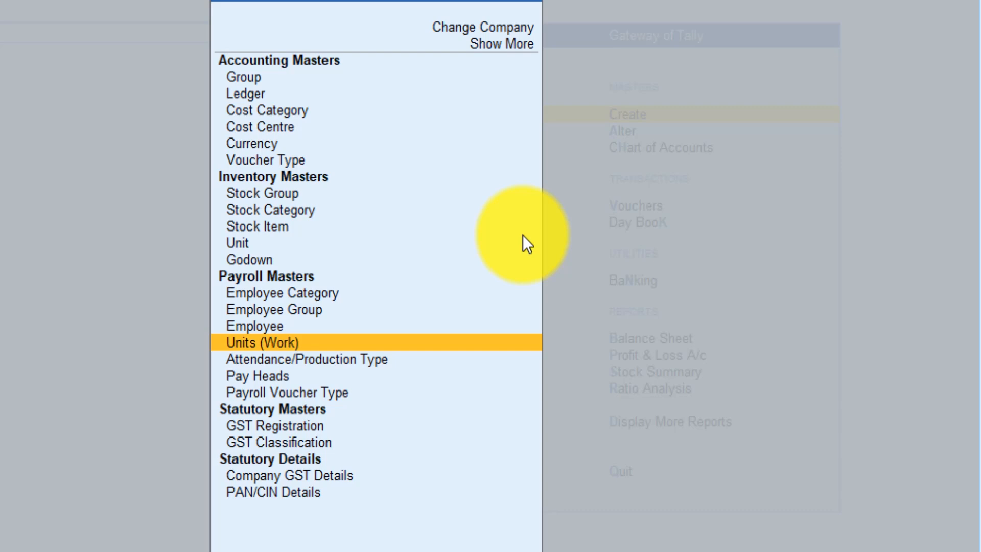
key(Return)
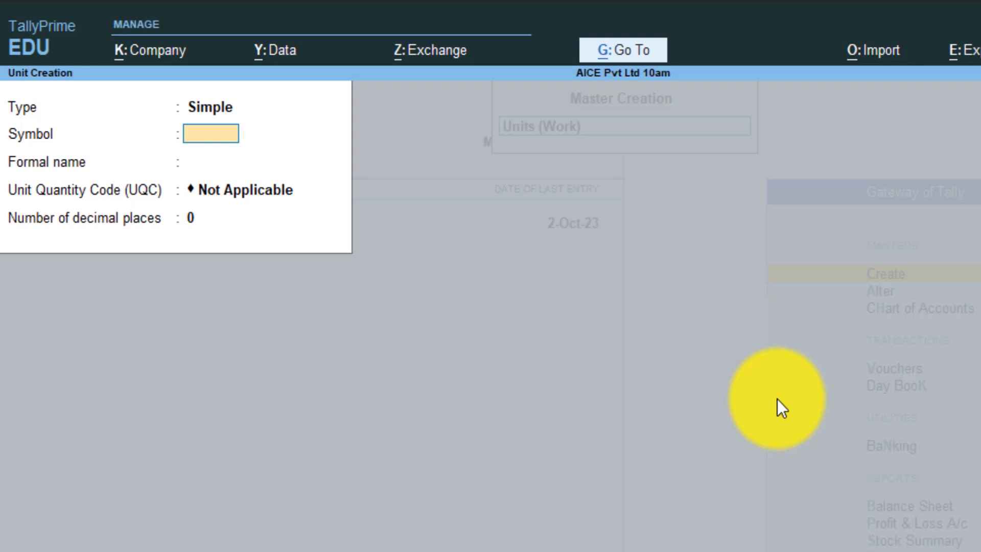
- Create the work unit Hrs with formal name Hours
text(Hrs)
key(Return)
text(Hourse)
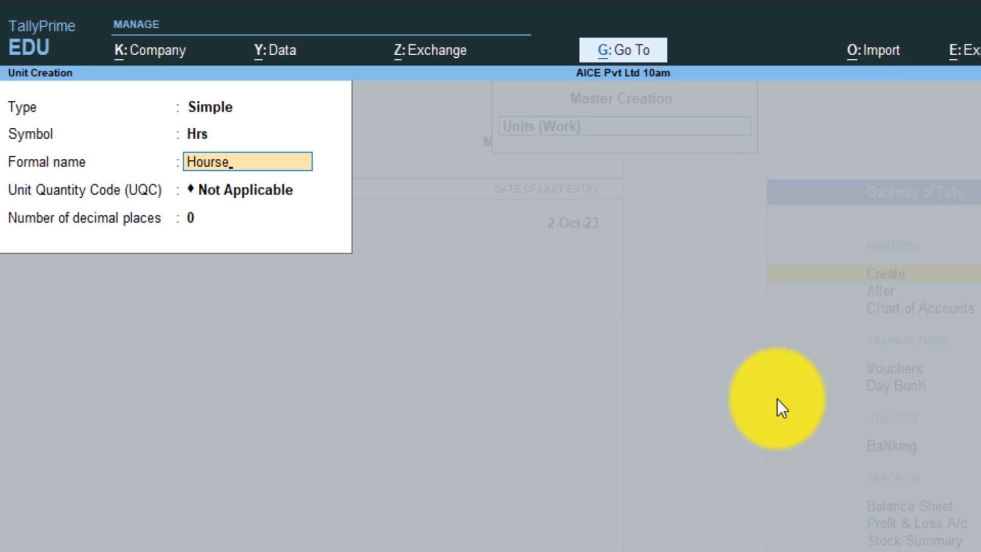
key(BackSpace)
key(Return)
key(Return)
key(Return)
- Create the work unit MIN with formal name Minute
text(MIN)
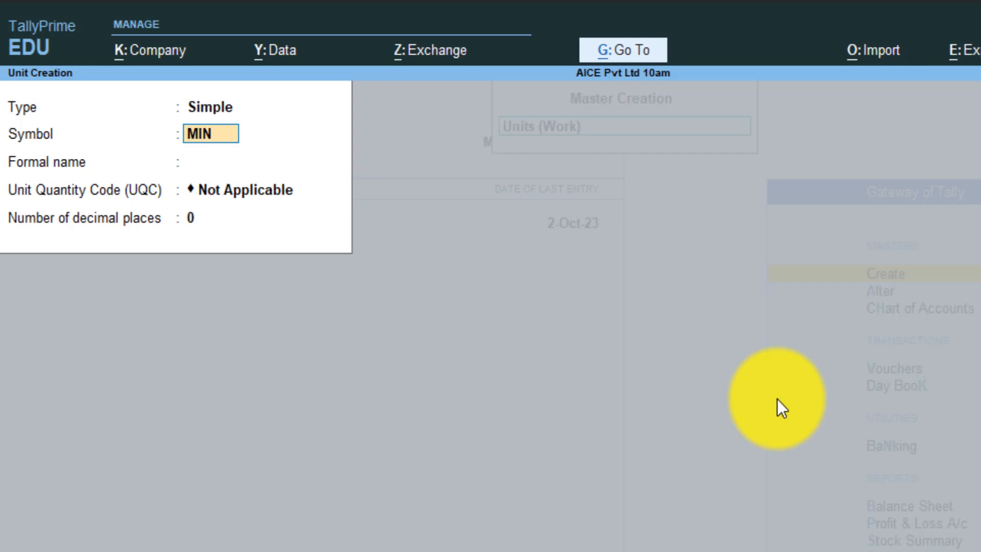
key(Return)
key(Return)
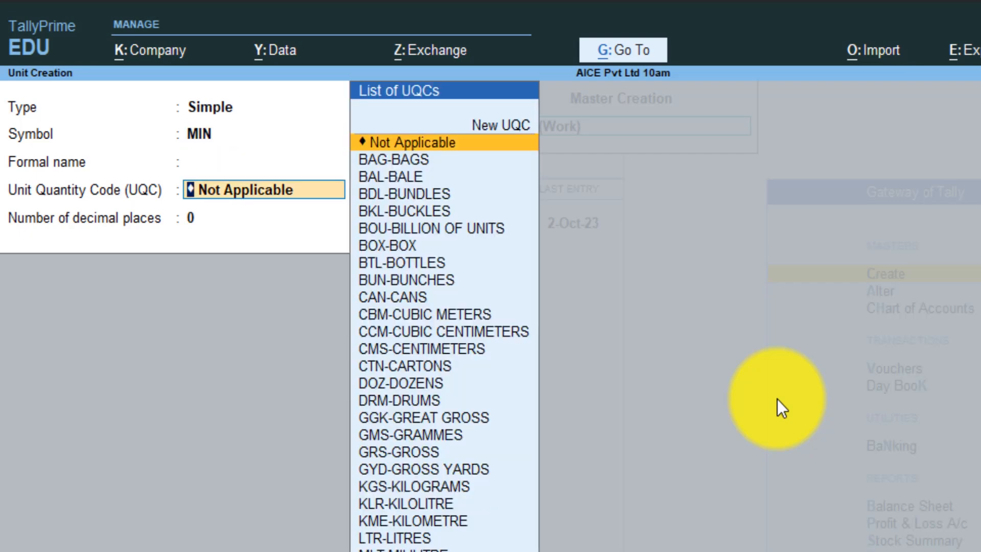
key(BackSpace)
text(Minute)
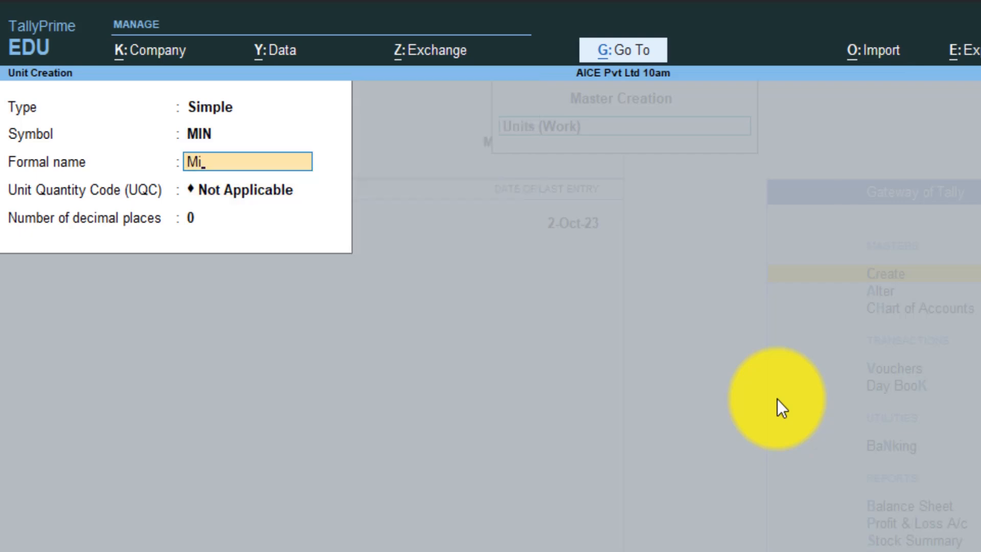
key(Return)
key(Return)
key(Return)
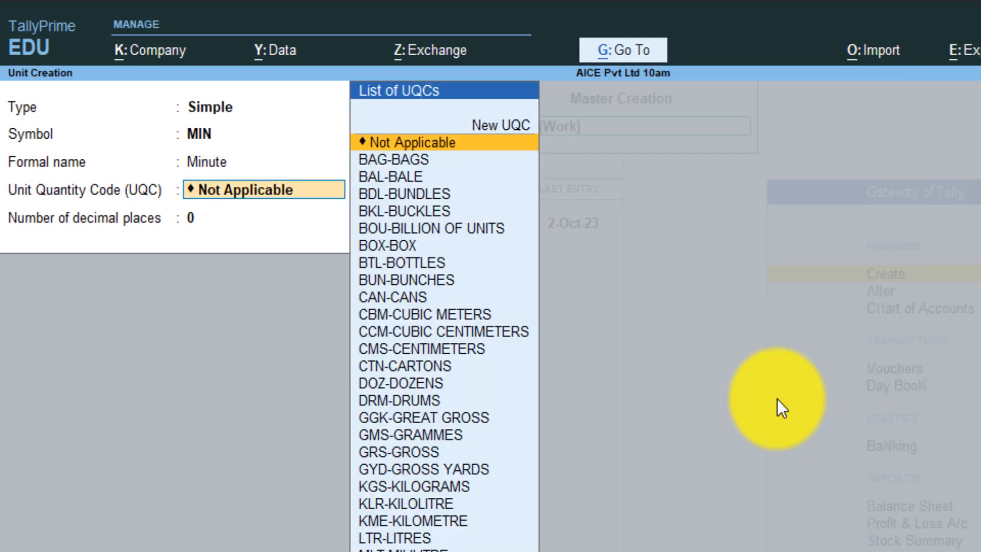
key(Return)
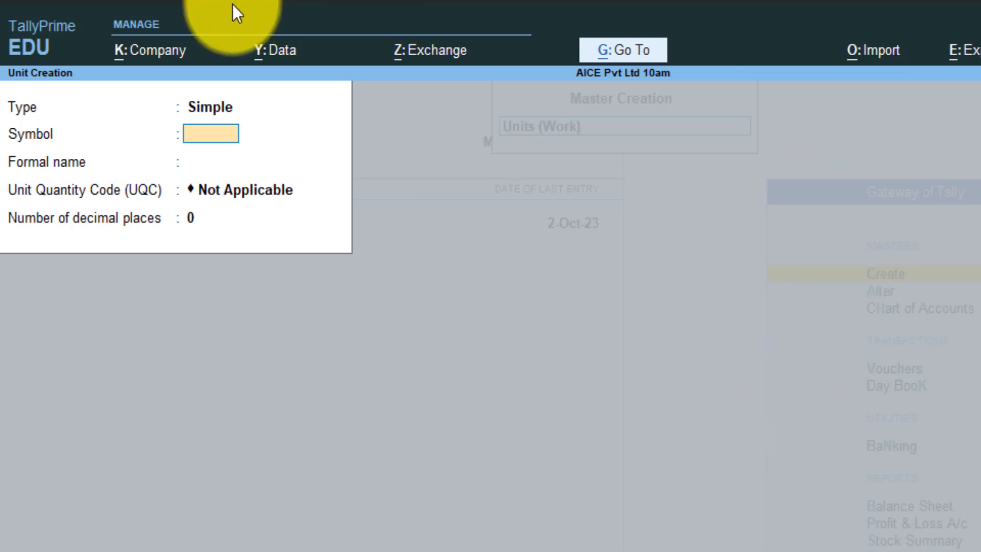
- Set up a compound unit: first unit Hrs, conversion 60, second unit MIN
click(213, 105)
click(214, 106)
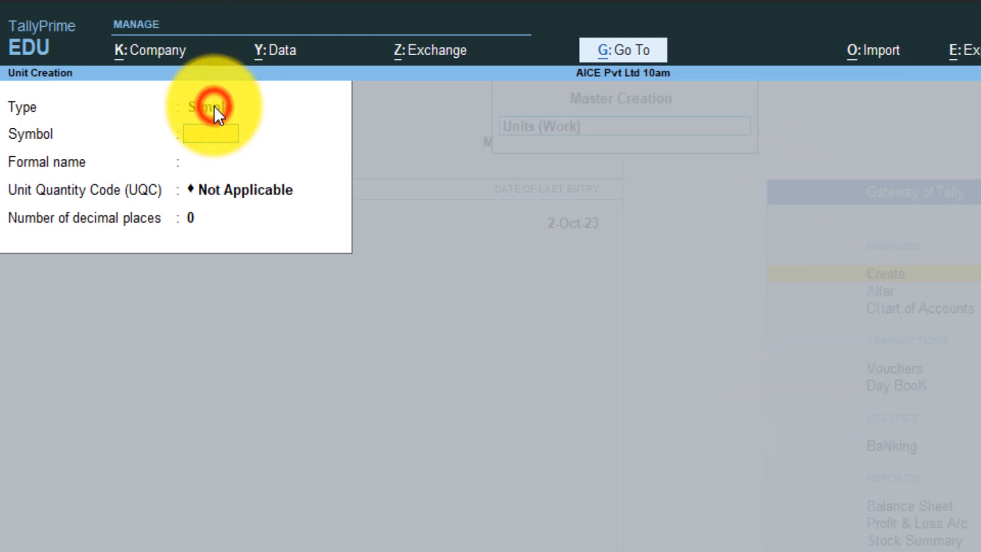
key(BackSpace)
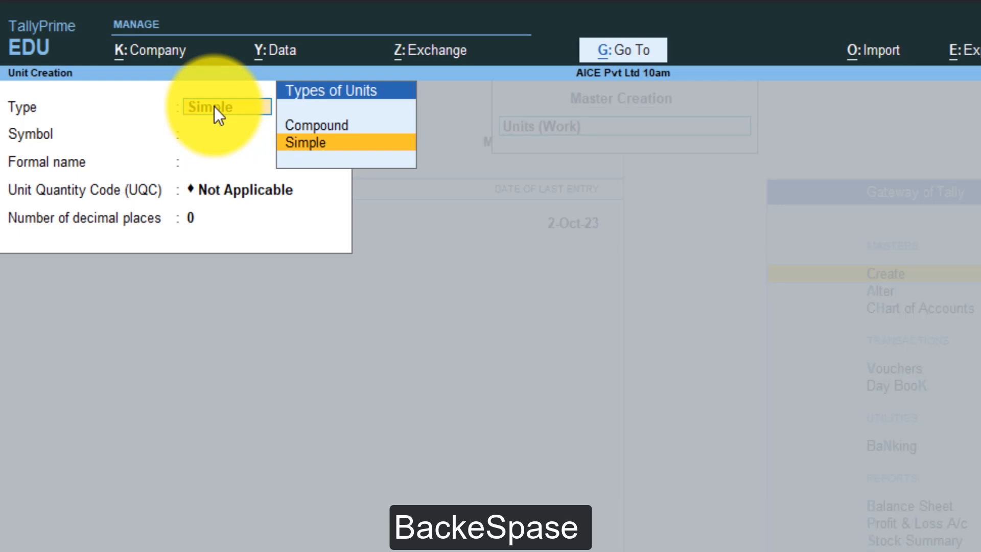
key(Up)
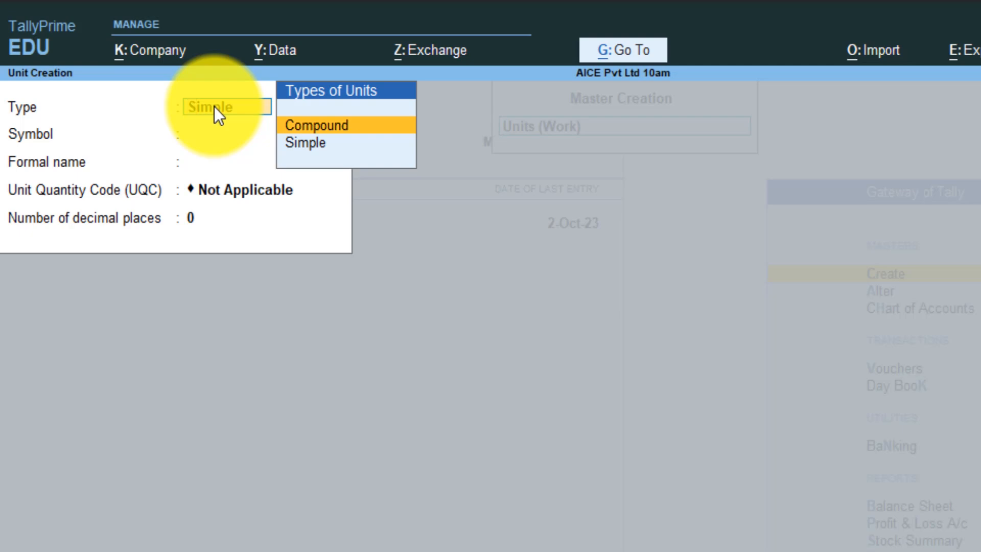
key(Return)
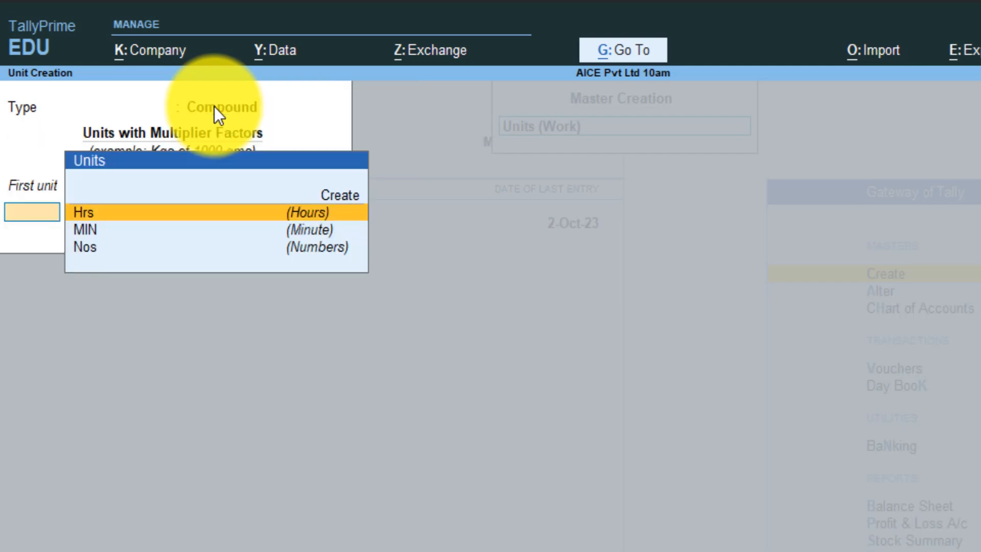
key(Return)
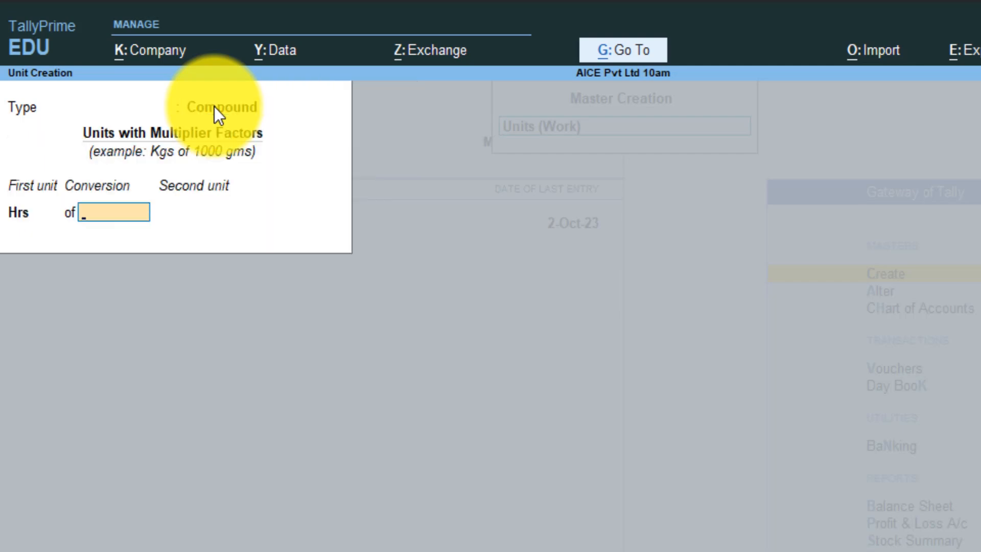
text(1)
text(60)
key(Return)
text(m)
key(Return)
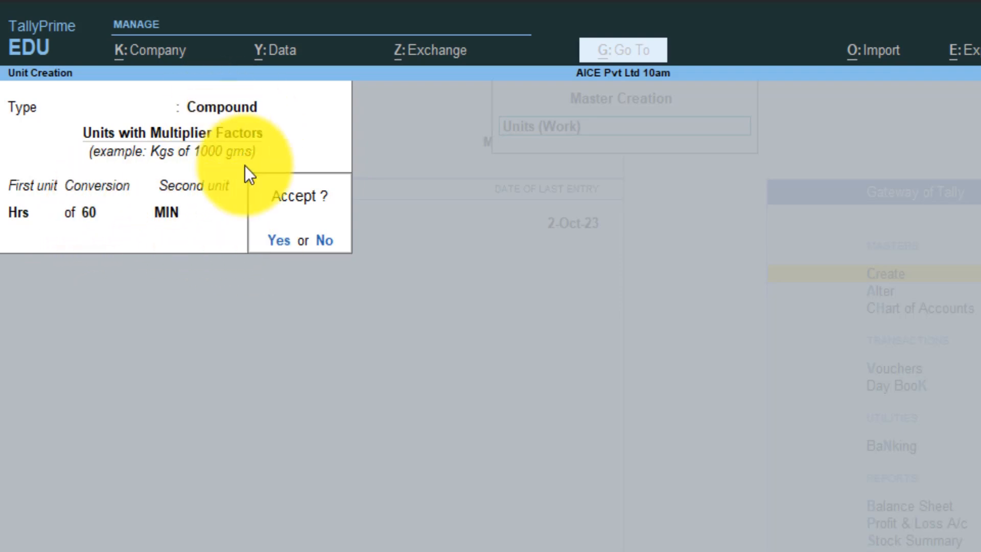
key(n)
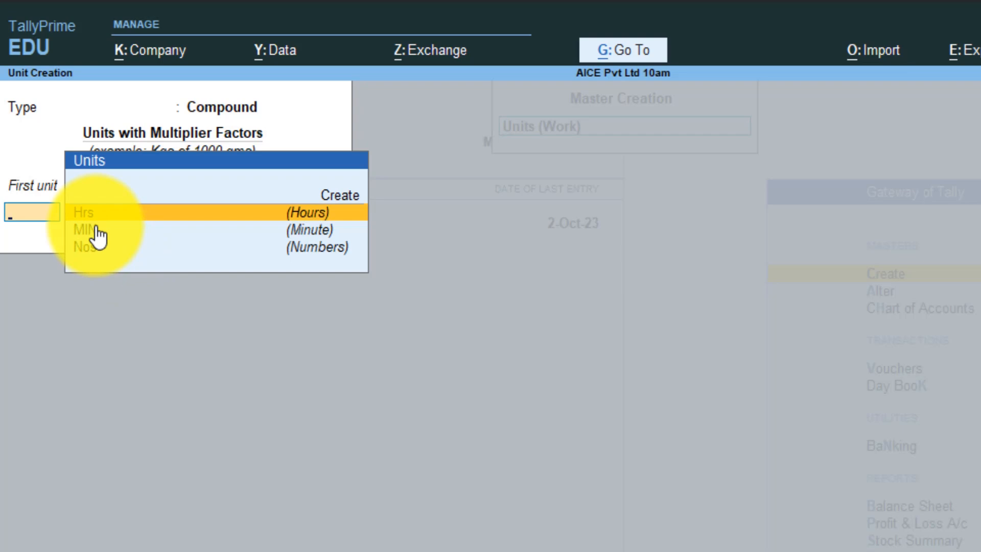
- Quit Unit Creation and return to the Gateway of Tally
key(Escape)
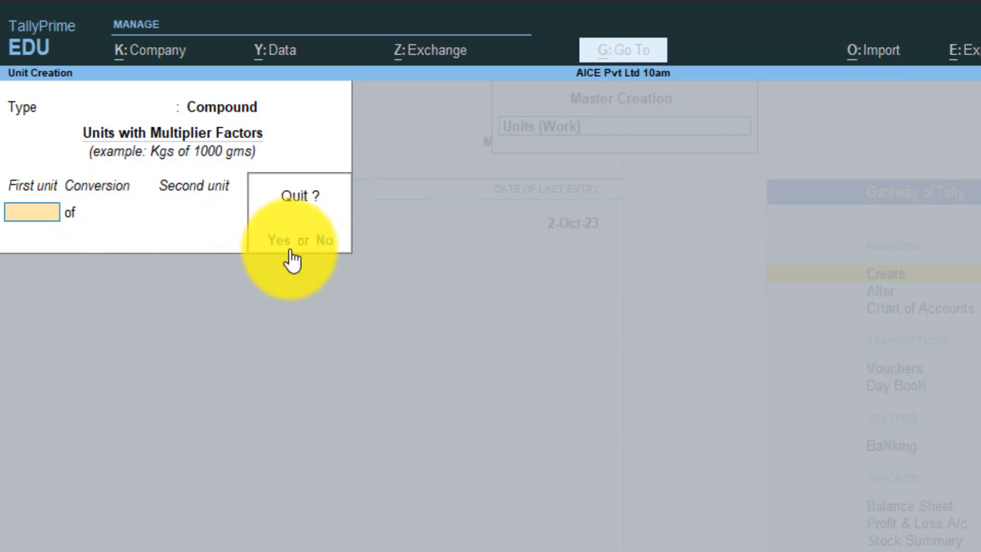
click(289, 250)
key(Escape)
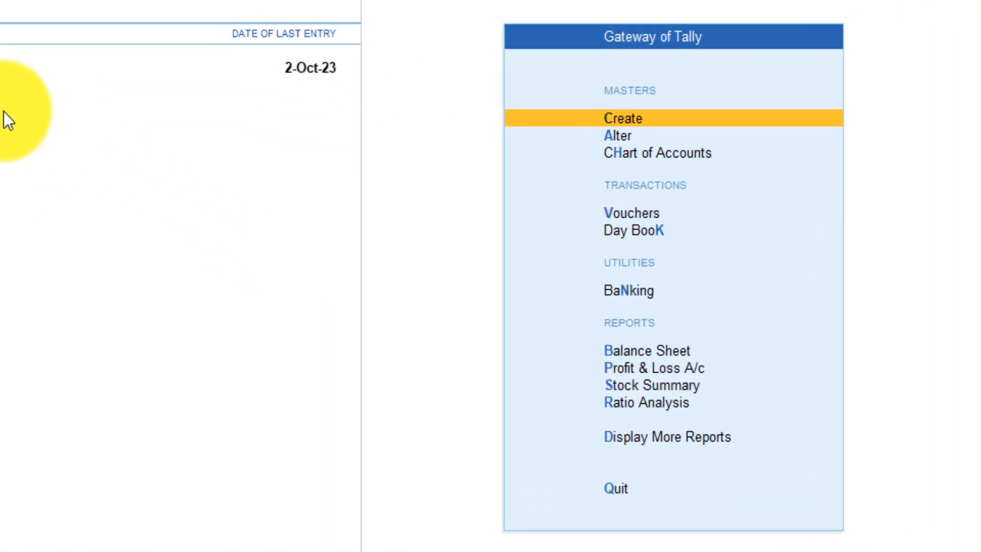
- Create attendance type Present under Primary as Attendance / Leave with Pay
key(Return)
key(Down)
key(Down)
key(Down)
key(Down)
key(Down)
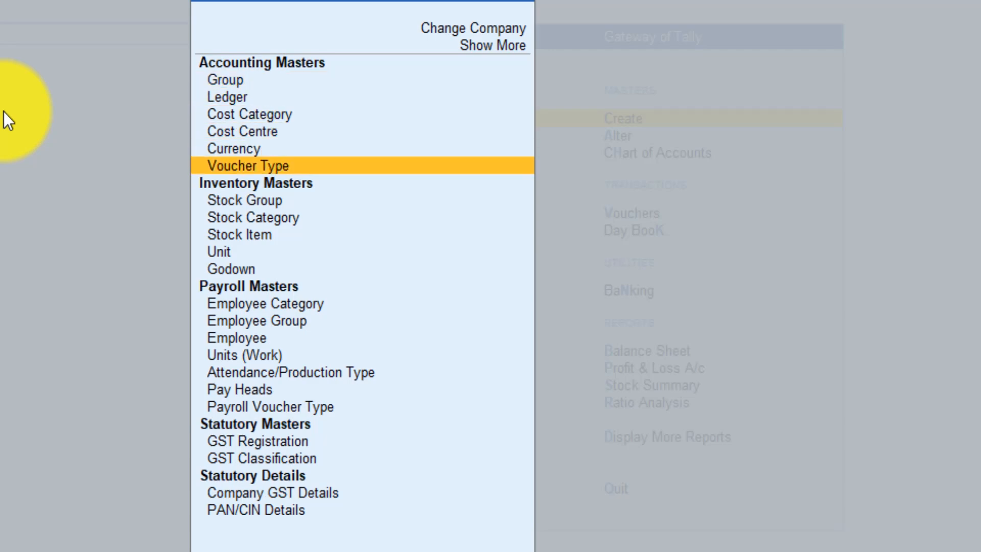
key(Down)
key(Down)
key(Down)
key(Down)
key(Down)
key(Down)
key(Down)
key(Down)
key(Down)
key(Down)
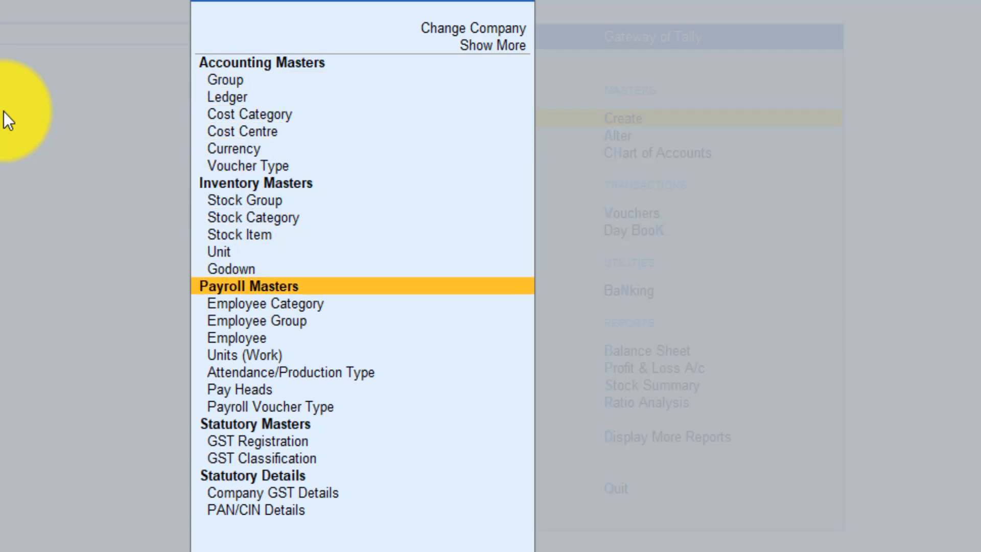
key(Down)
key(Down)
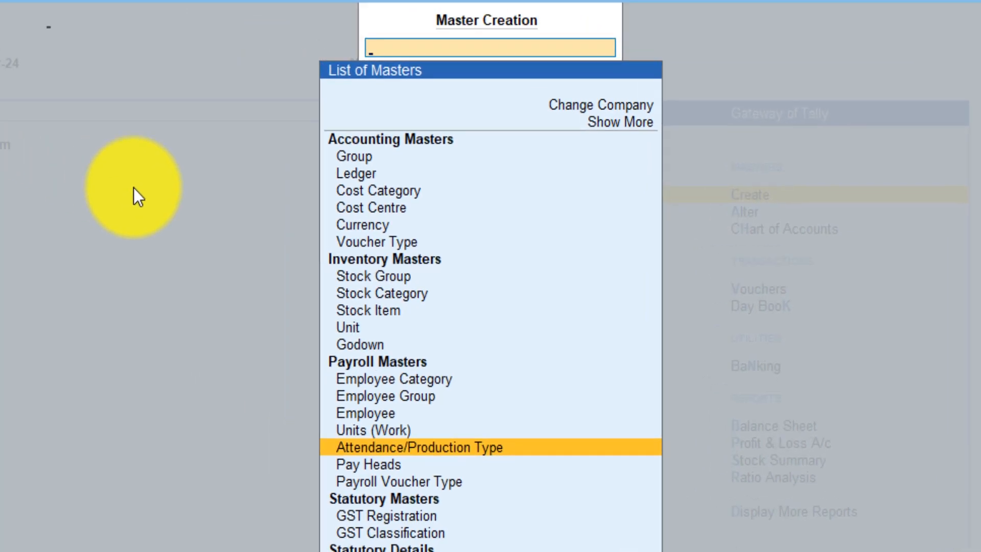
key(Return)
text(Present)
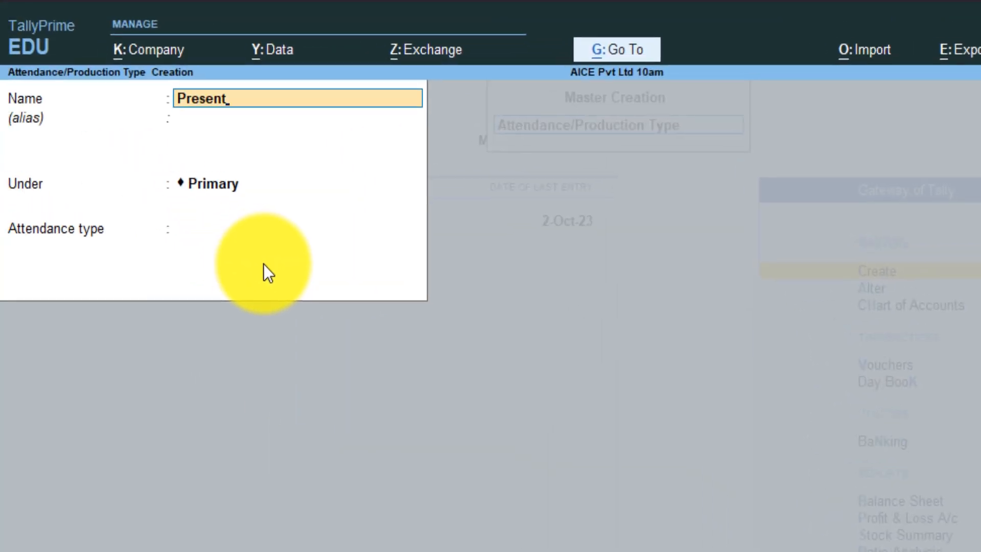
key(Return)
key(Return)
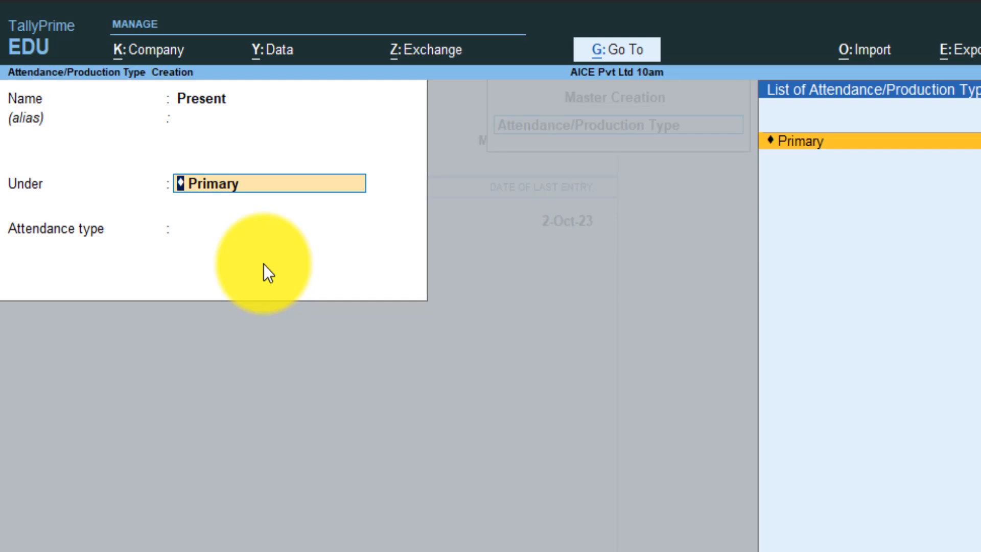
key(Return)
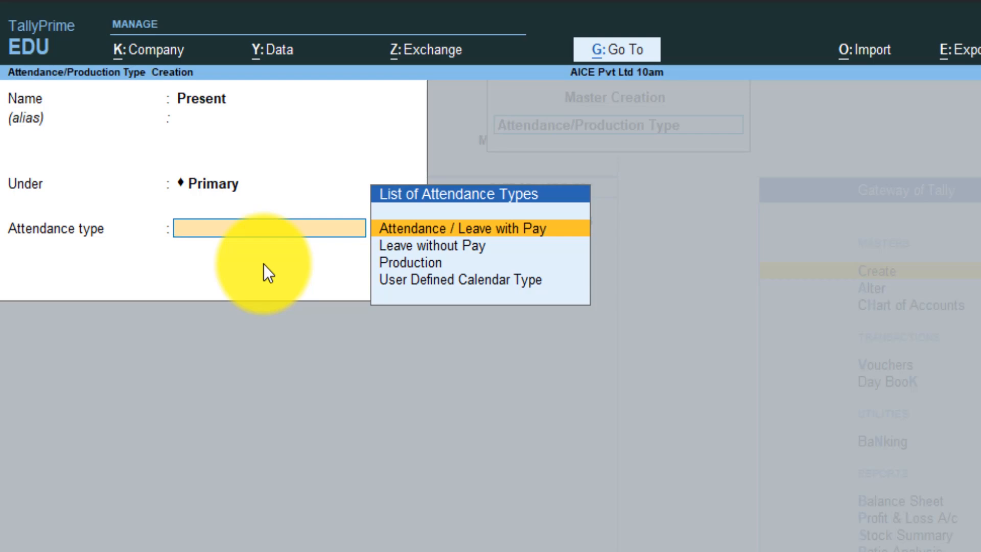
key(Down)
key(Up)
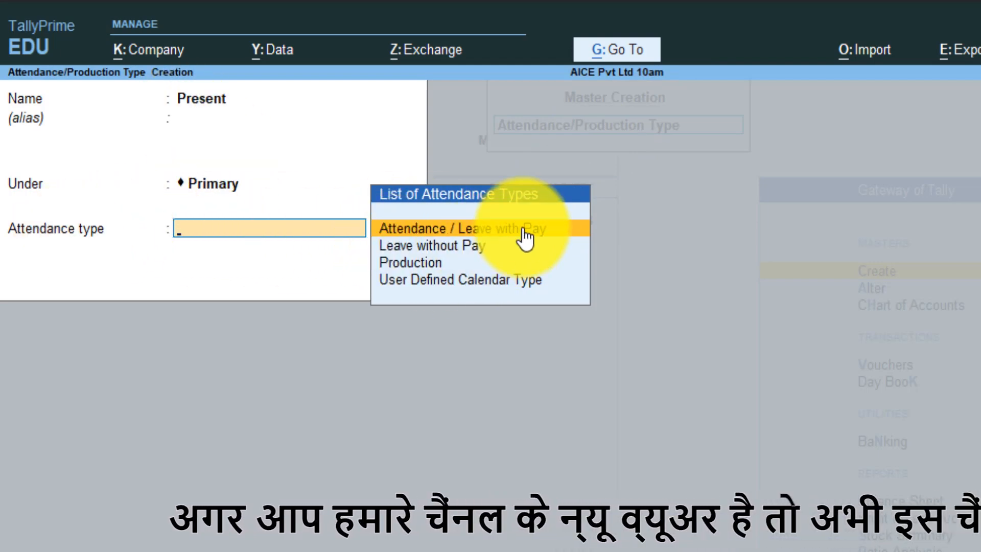
key(Return)
- Create attendance type Absent under Primary as Leave without Pay
text(Abs)
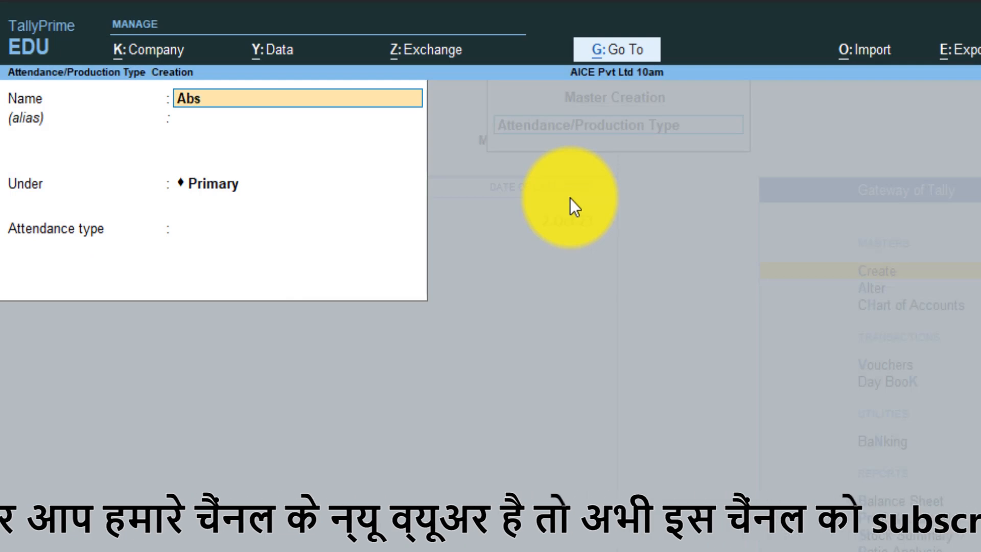
text(ent)
key(Return)
key(Return)
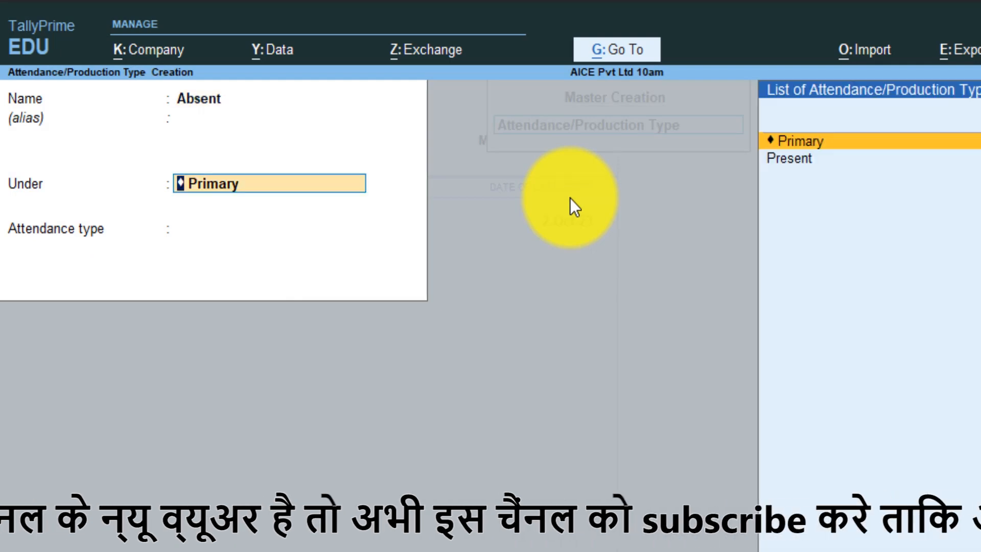
key(Return)
key(Down)
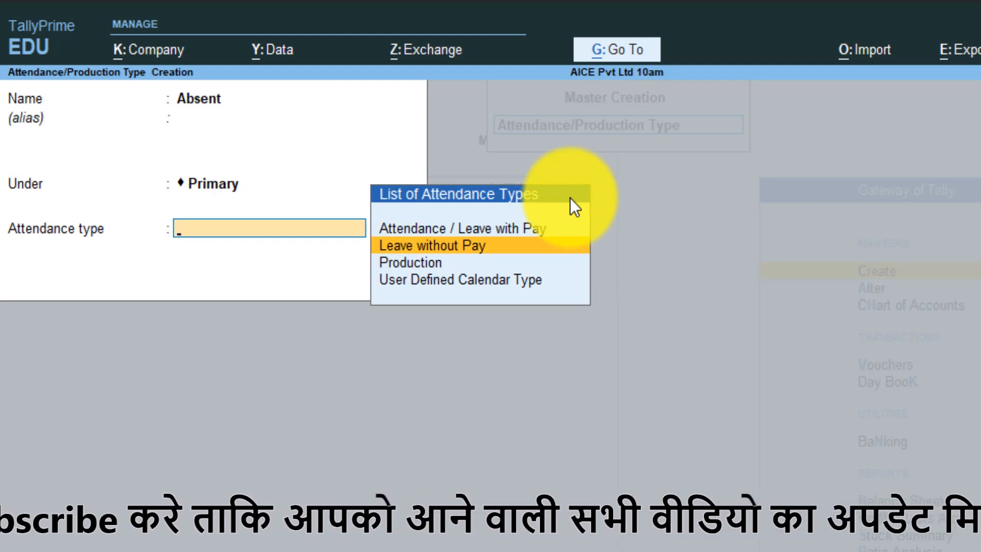
key(Return)
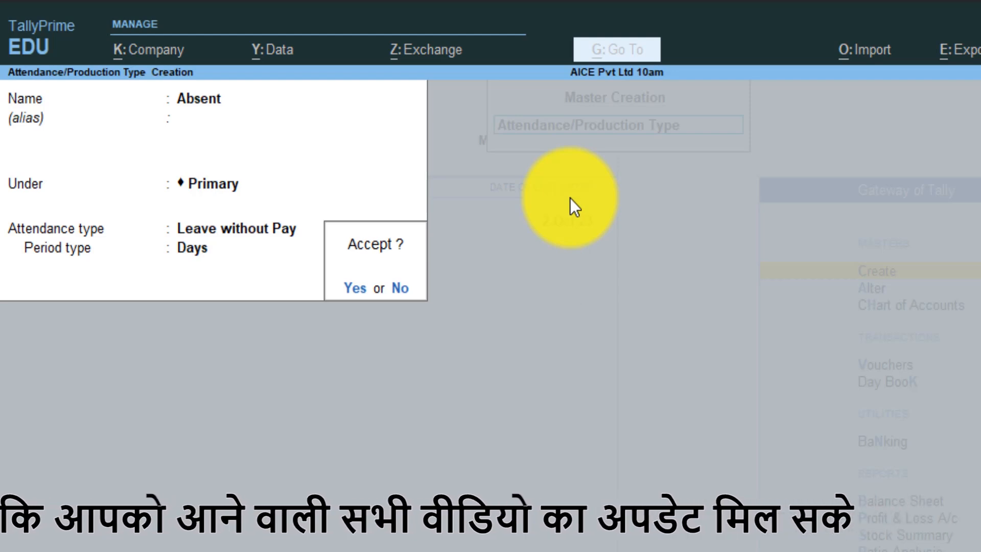
key(Return)
- Create Overtime under Primary as a Production type with unit Hrs of 60 MIN
text(Overtime)
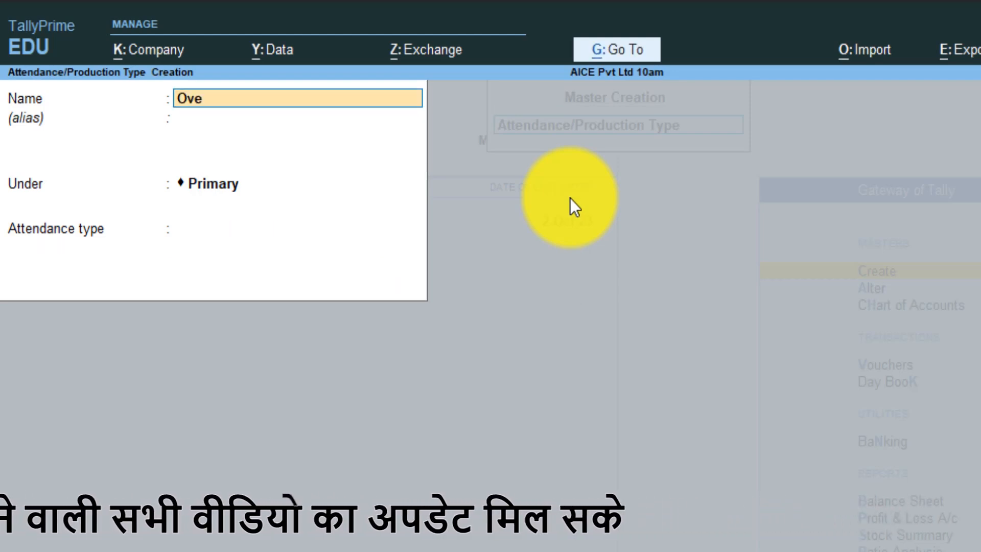
key(Return)
key(Return)
key(Return)
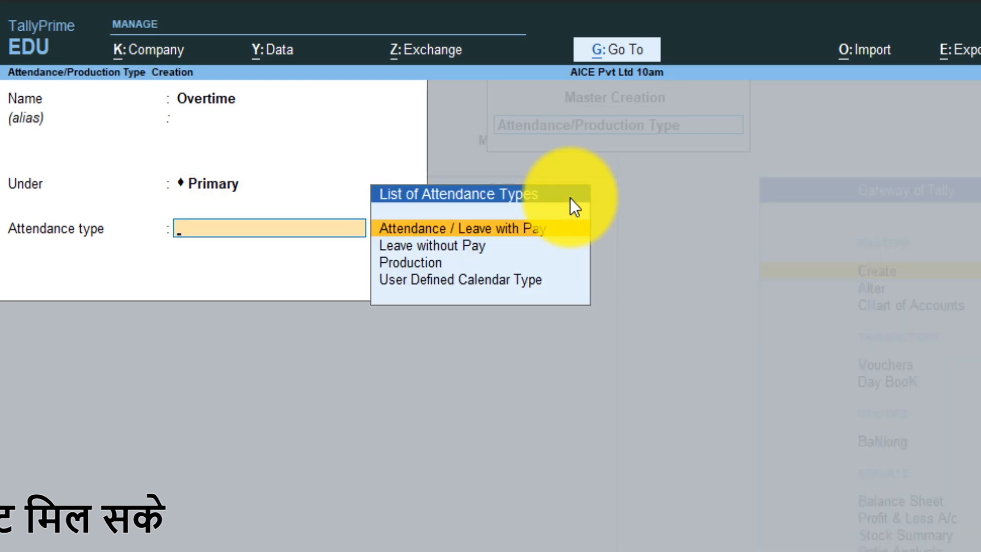
key(Down)
key(Down)
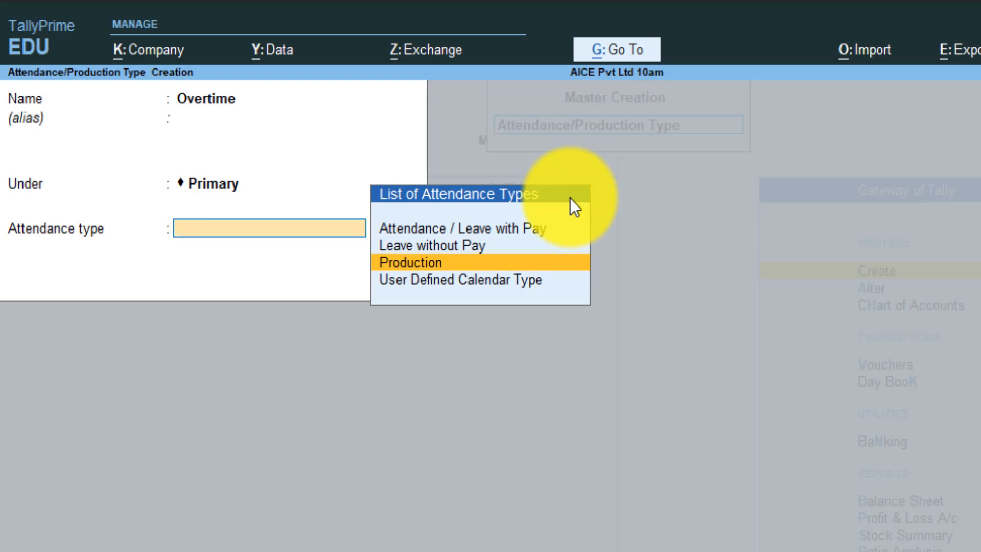
key(Up)
key(Up)
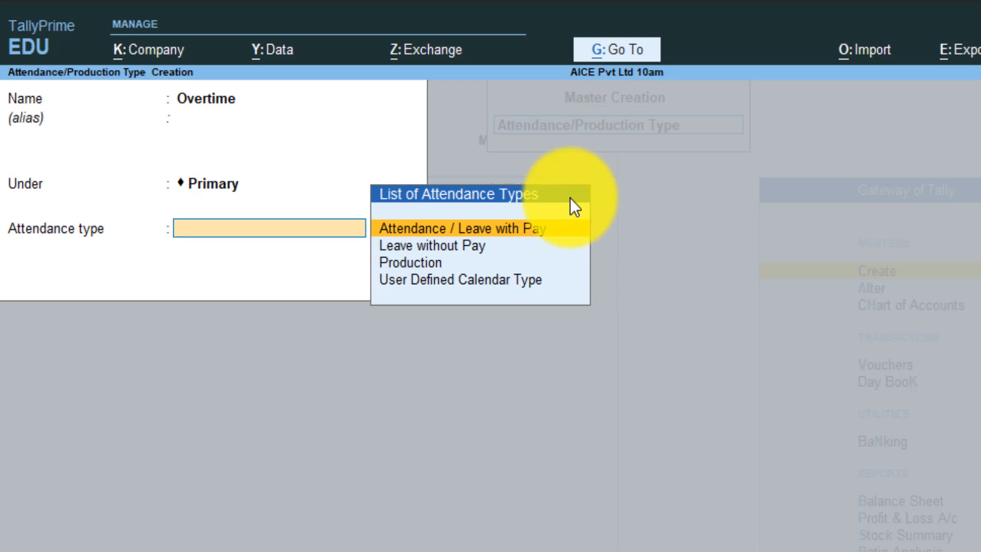
key(Down)
key(Down)
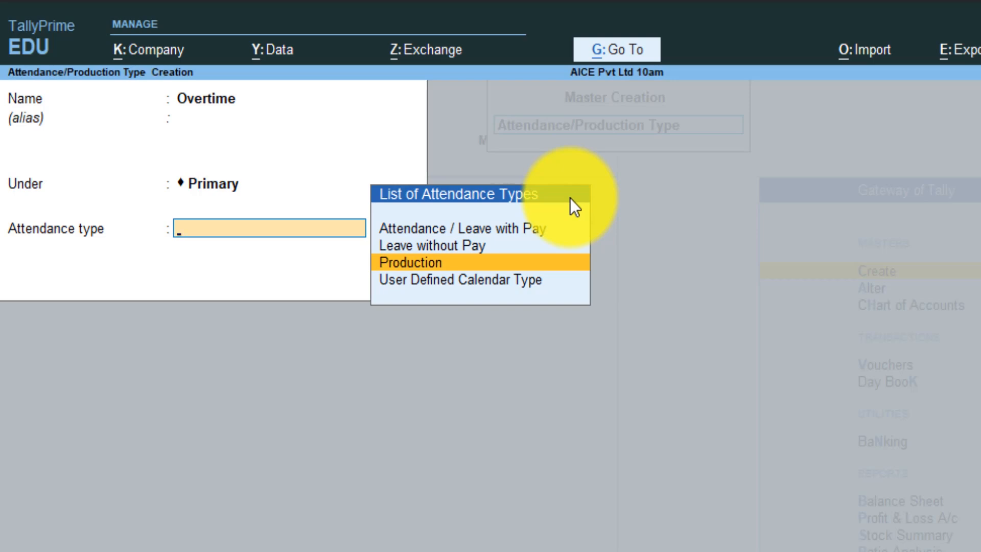
key(Return)
key(Return)
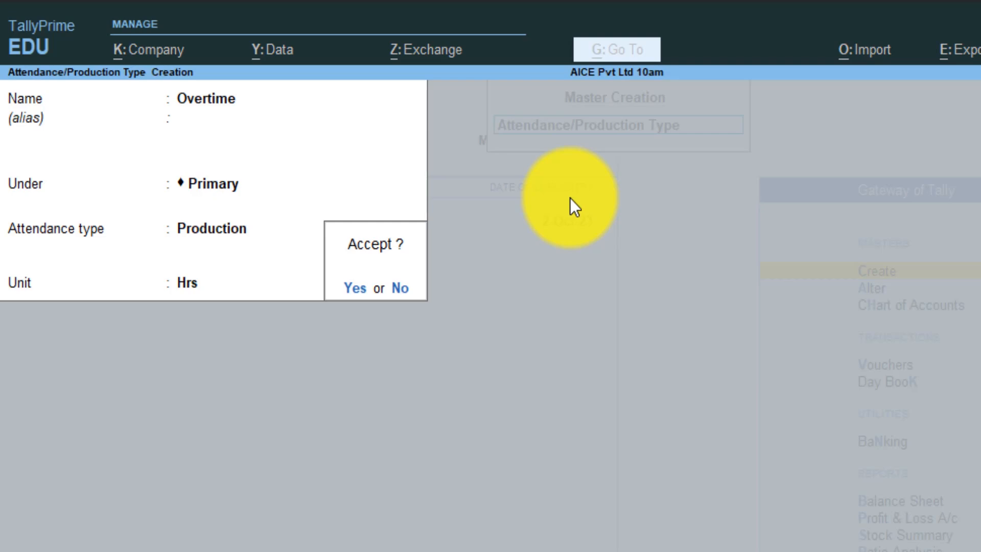
key(n)
key(Down)
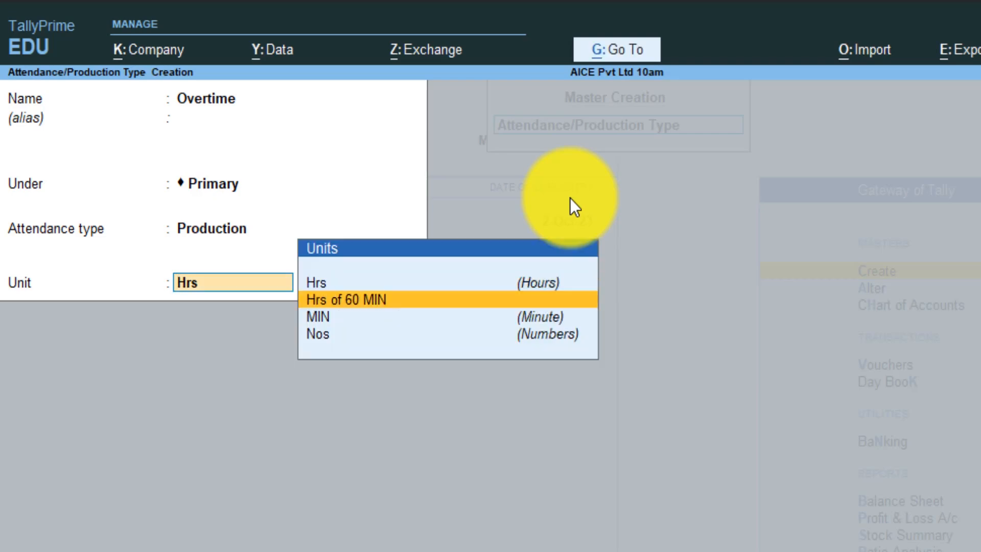
key(Return)
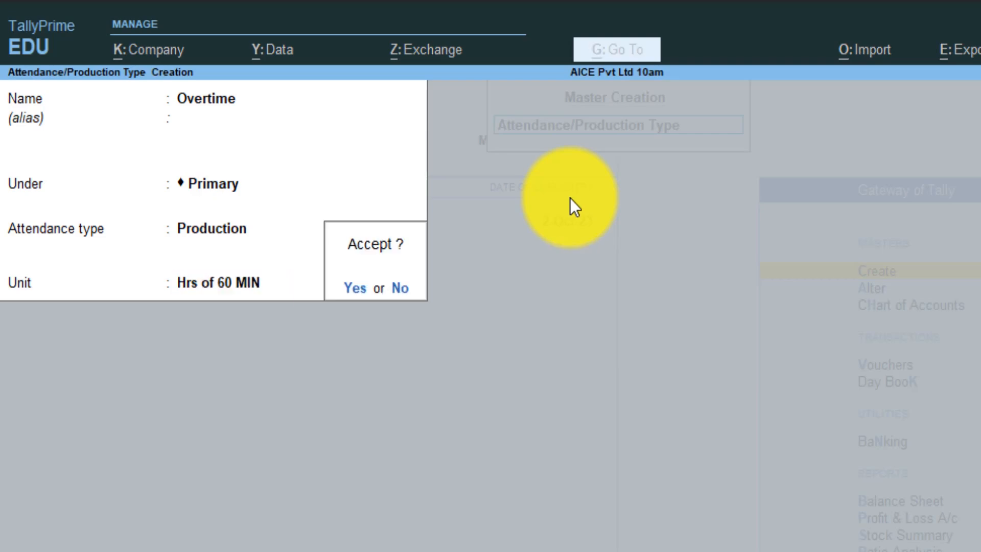
key(y)
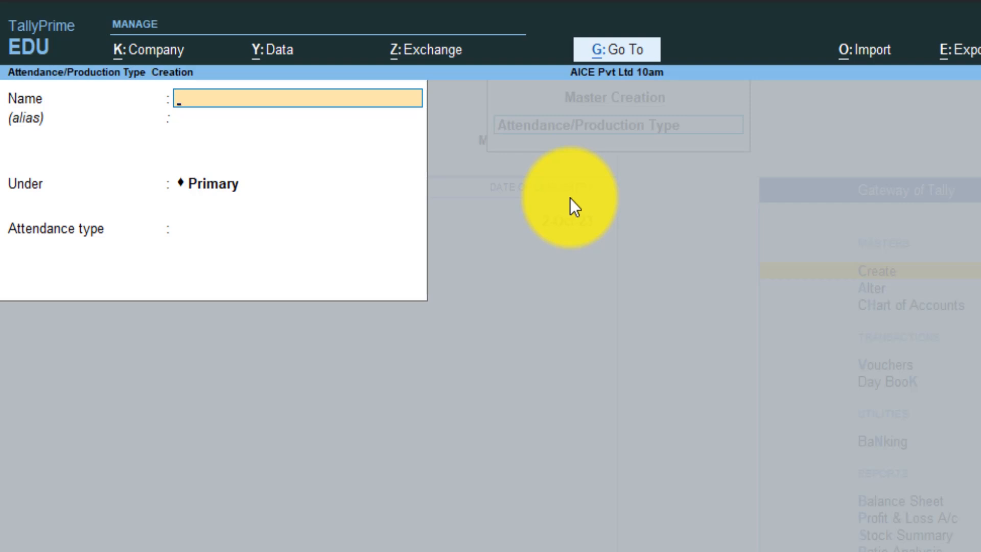
- Close attendance type creation and open the Attendance/Production Type list under Alter
key(Escape)
key(Return)
key(Up)
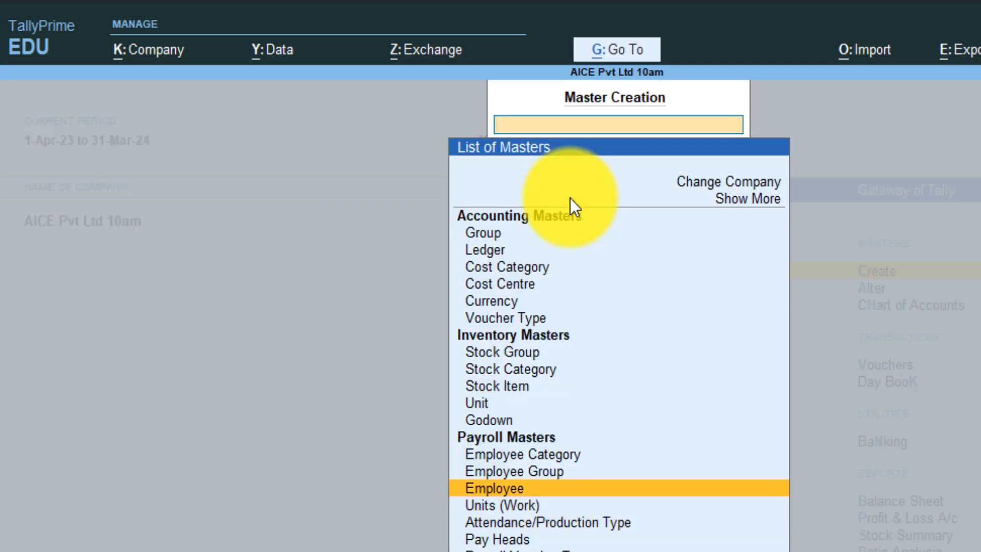
key(Up)
key(Up)
key(Escape)
key(Down)
key(Return)
key(Down)
key(Down)
key(Down)
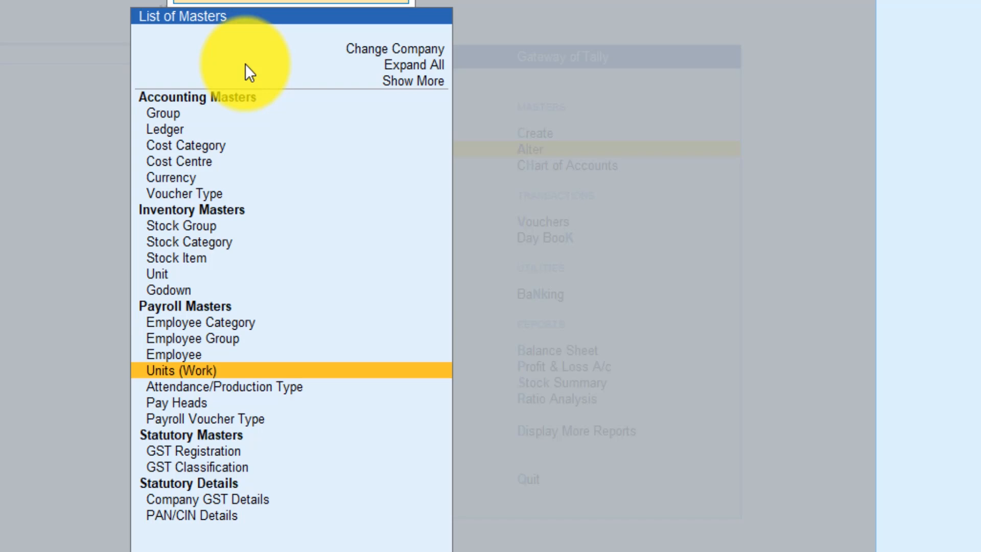
key(Down)
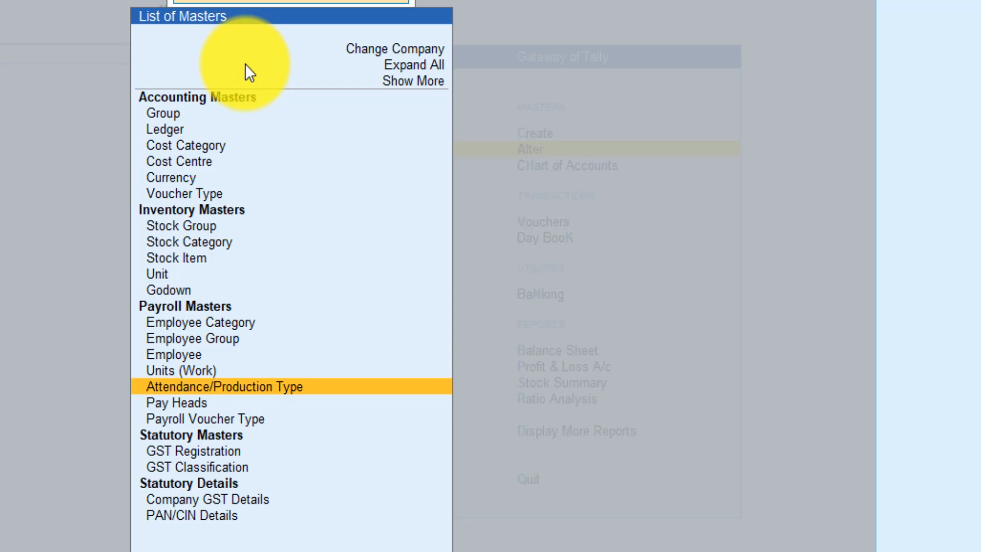
key(Down)
key(Up)
key(Return)
- Open Present for alteration, cancel the Alt+D delete prompt, and close the list
key(Down)
key(Up)
key(Up)
key(Down)
key(Down)
key(Down)
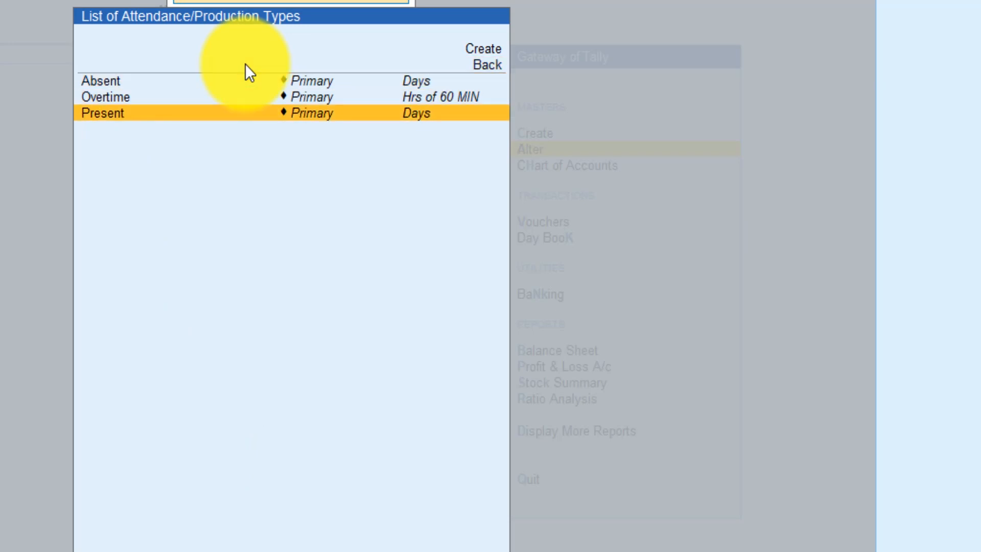
key(Return)
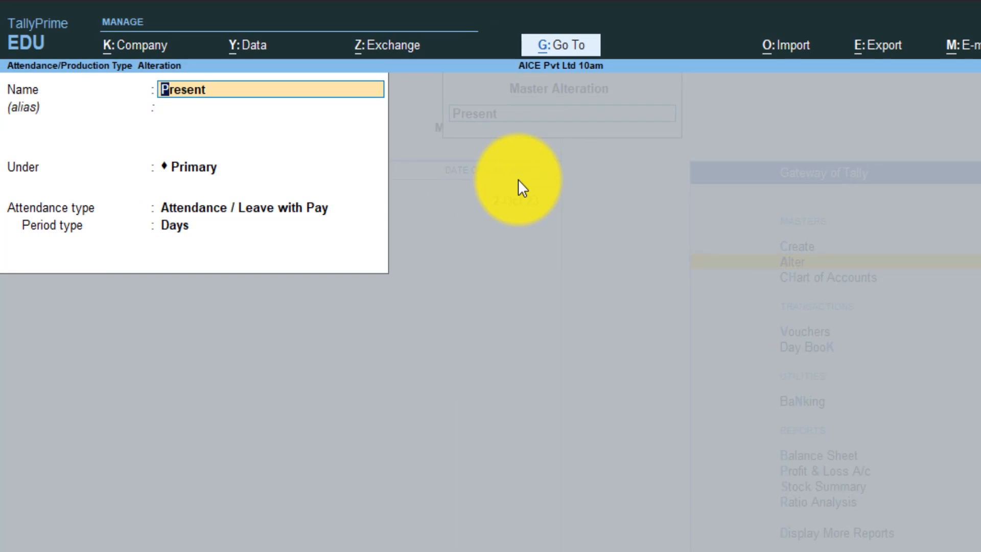
key(alt+d)
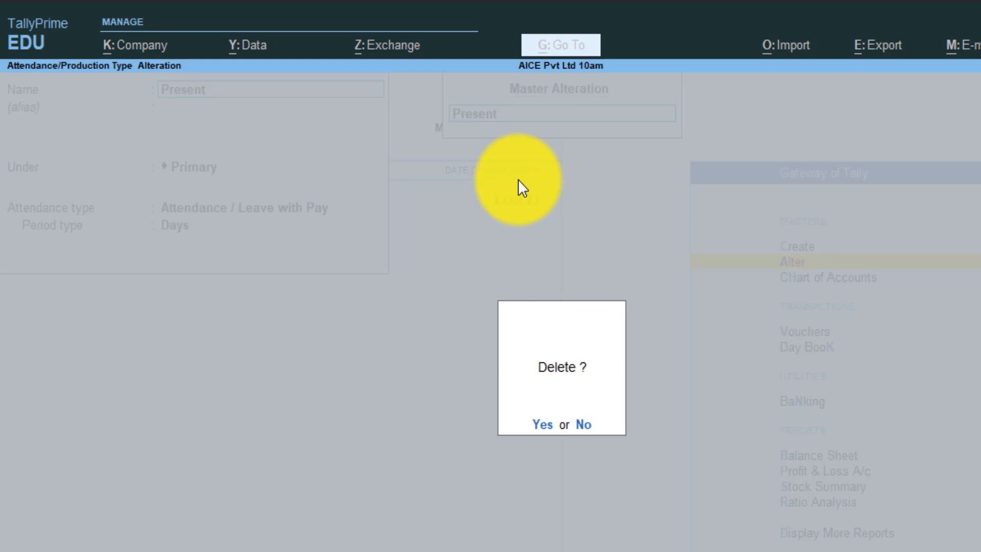
key(n)
key(Escape)
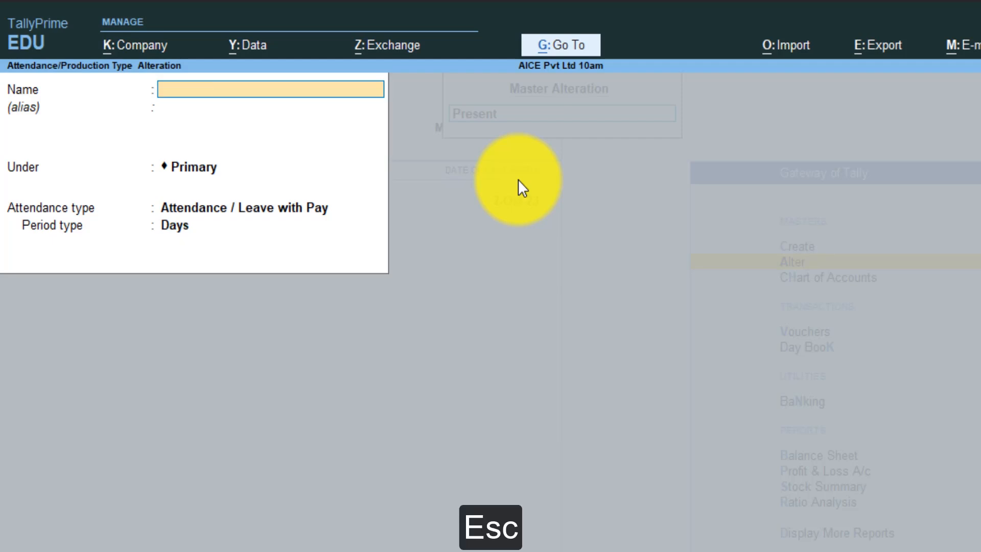
key(Escape)
key(Escape)
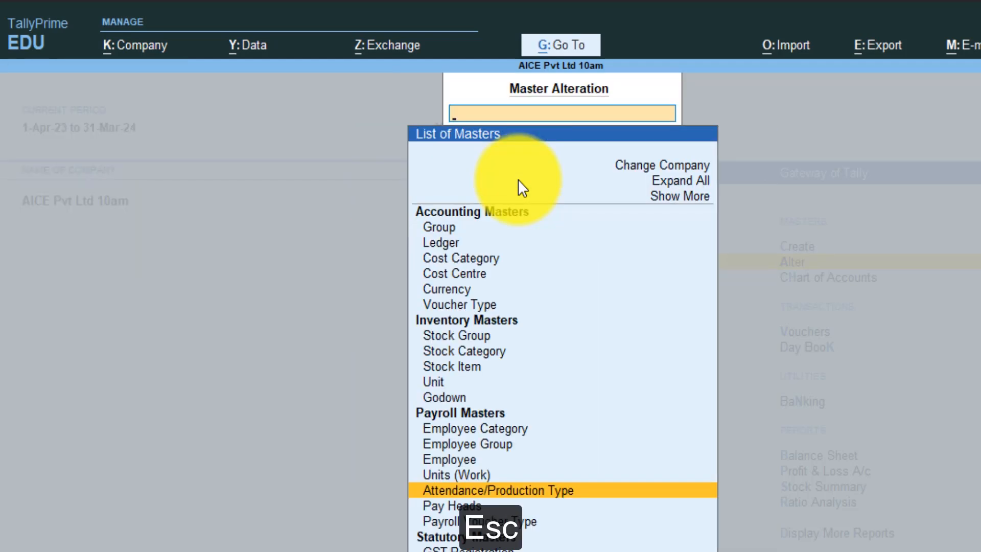
key(Escape)
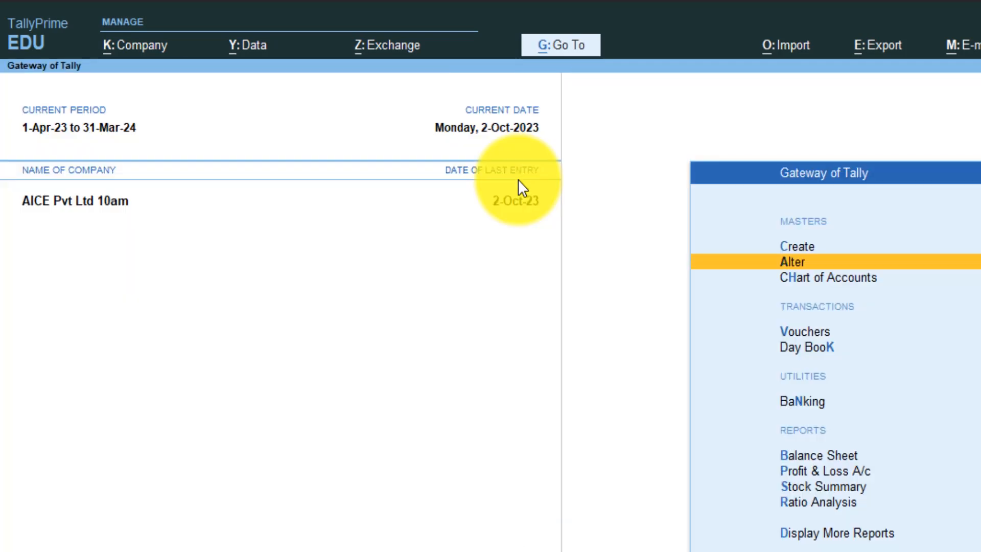
- Check under Alter that no Pay Heads exist yet
key(Up)
key(Return)
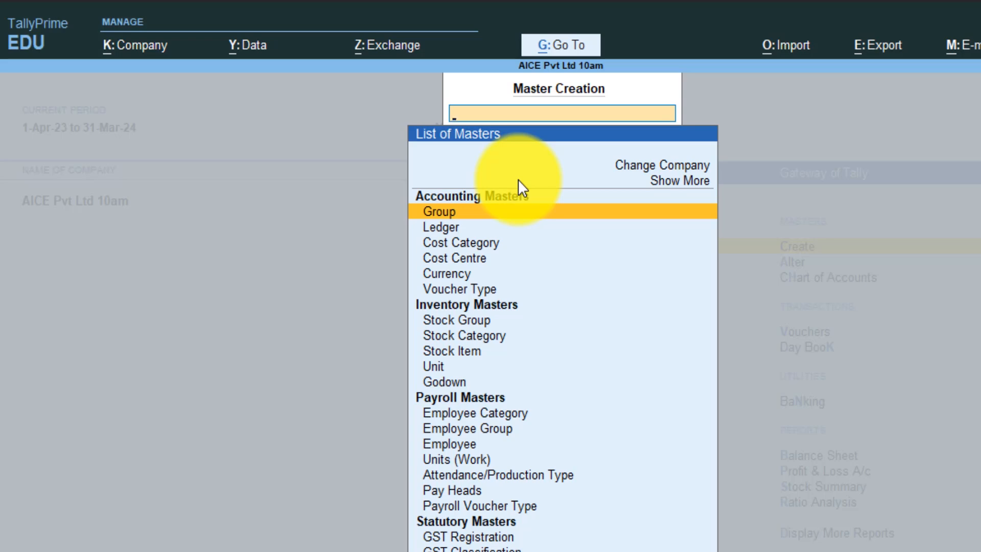
key(Escape)
key(Down)
key(Return)
key(Down)
key(Down)
key(Down)
key(Down)
key(Down)
key(Down)
key(Down)
key(Down)
key(Down)
key(Down)
key(Down)
key(Down)
key(Down)
key(Down)
key(Down)
key(Down)
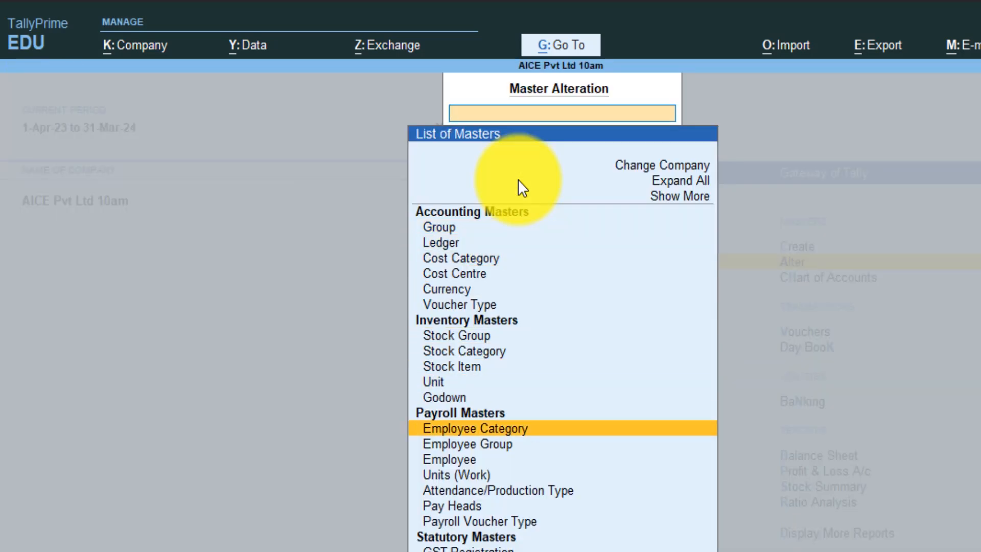
key(Return)
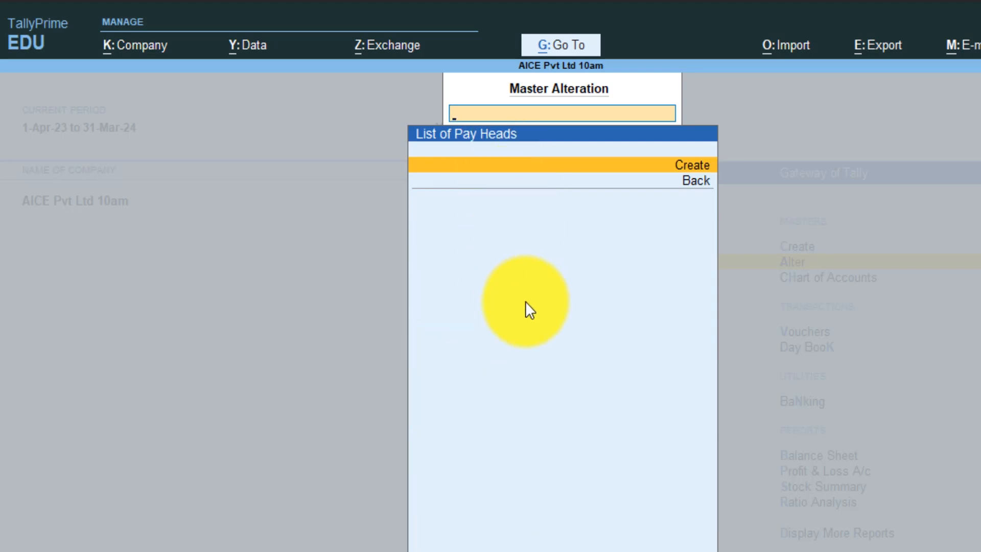
key(Escape)
key(Escape)
- Return to the Create masters list and highlight Pay Heads
key(Up)
key(Return)
key(Down)
key(Down)
key(Down)
key(Down)
key(Down)
key(Down)
key(Down)
key(Down)
key(Down)
key(Down)
key(Down)
key(Down)
key(Down)
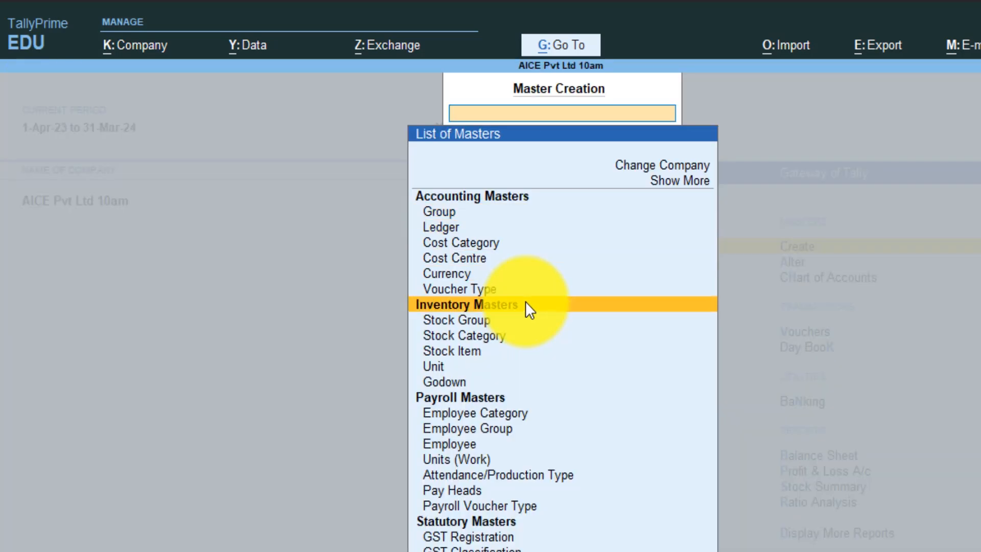
key(Down)
key(Down)
key(Down)
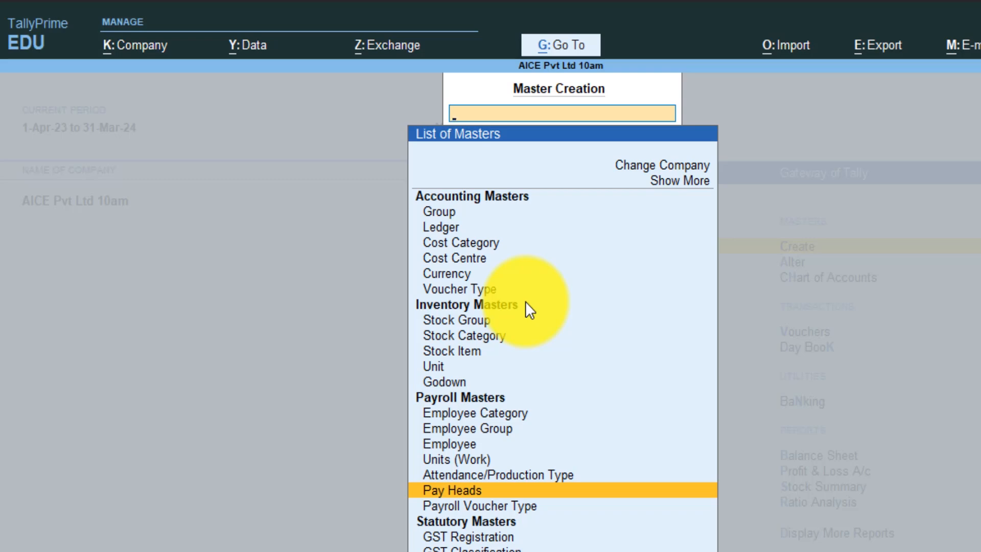
- Create a pay head named Basic Salary as a fixed employee earning under Indirect Expenses
key(Return)
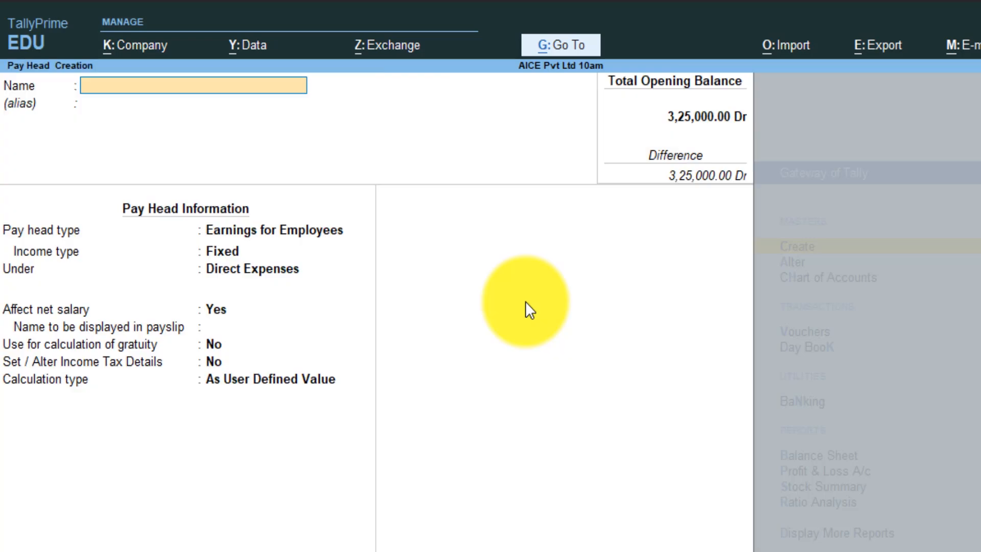
text(Basic Salary)
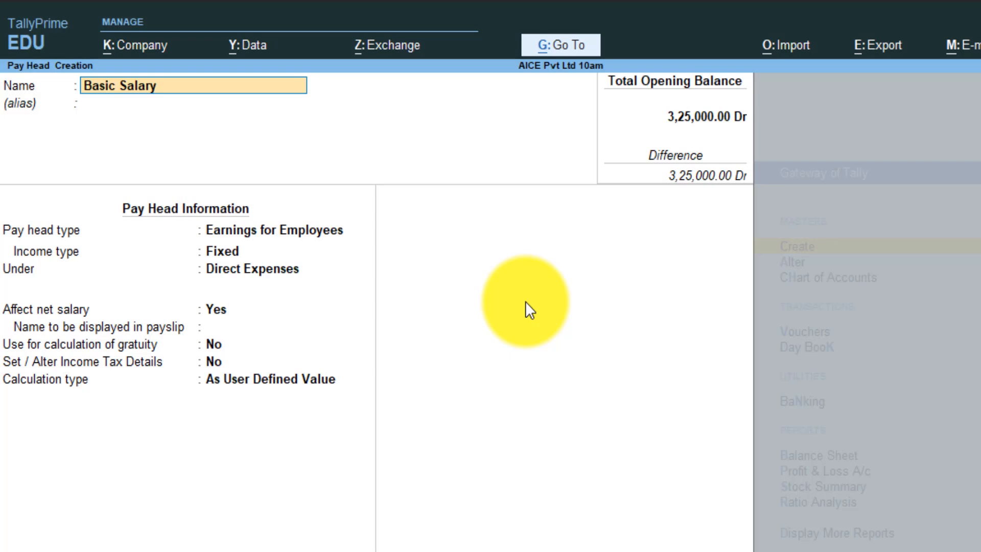
key(Return)
key(Return)
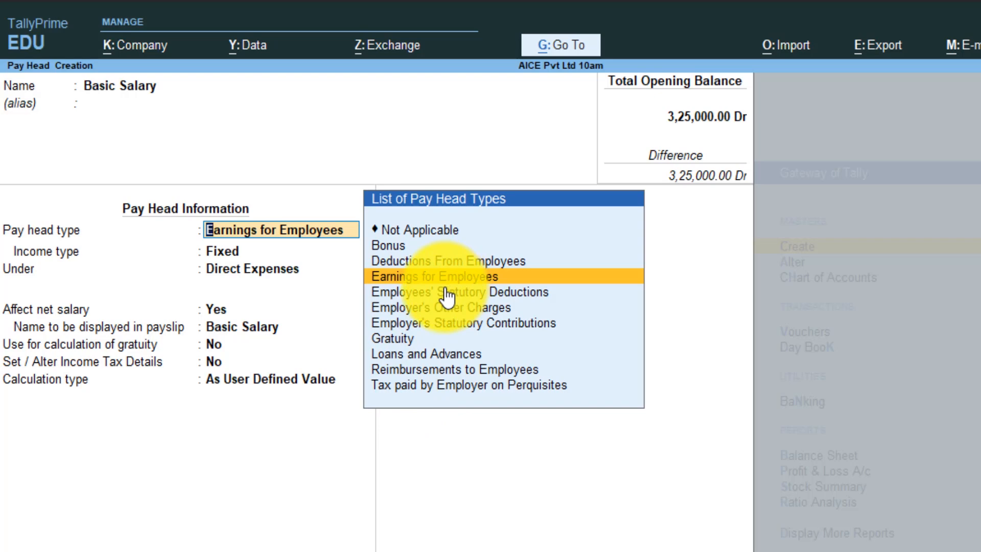
click(237, 228)
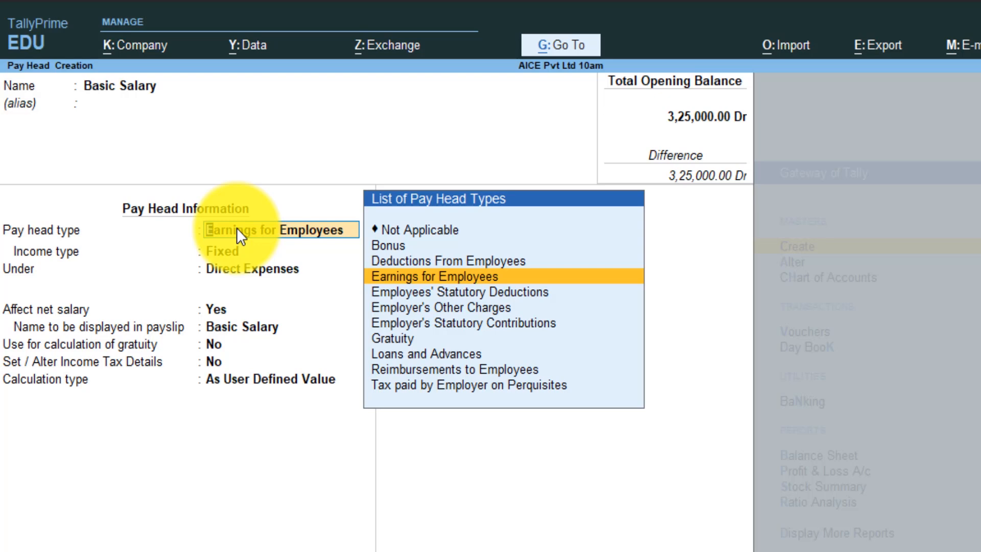
key(Return)
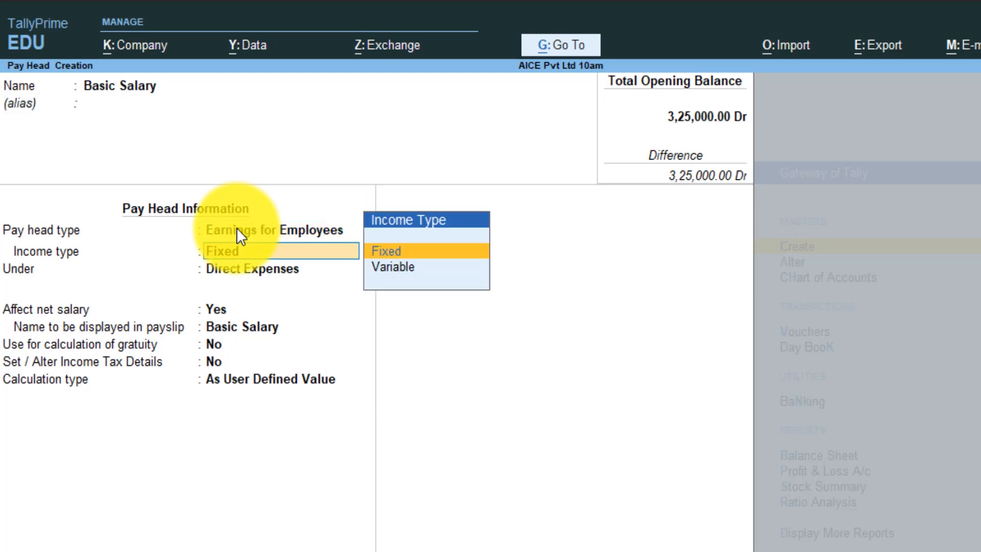
key(Return)
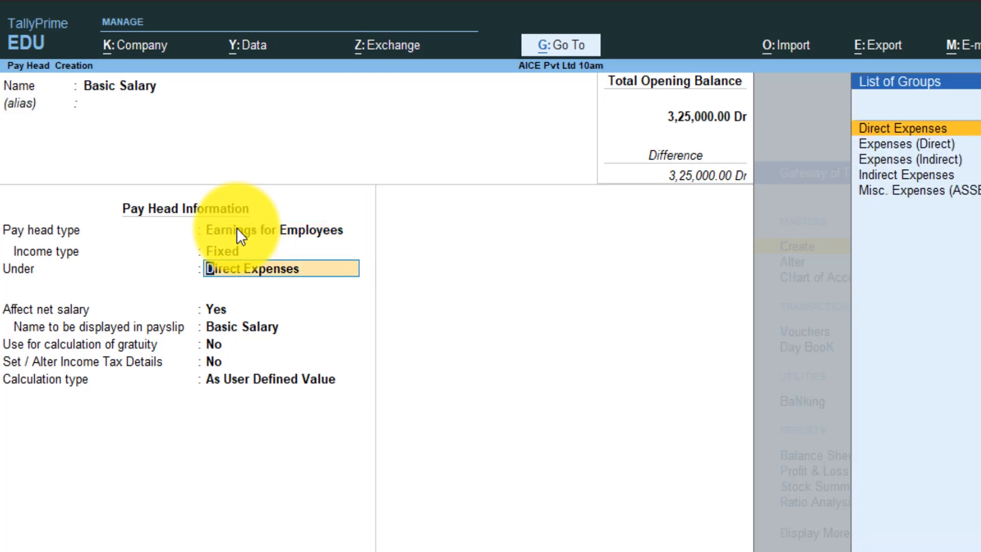
key(Down)
key(Down)
key(Down)
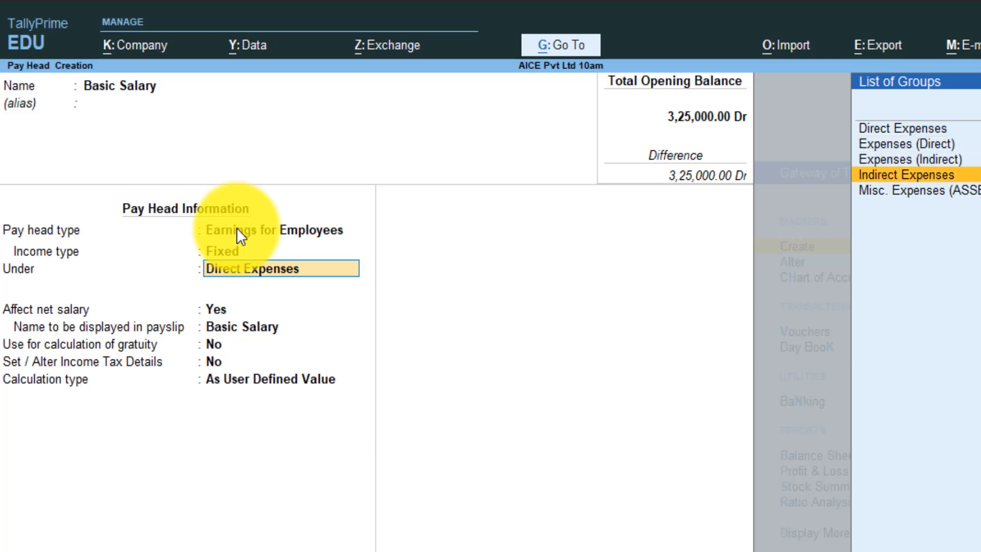
key(Return)
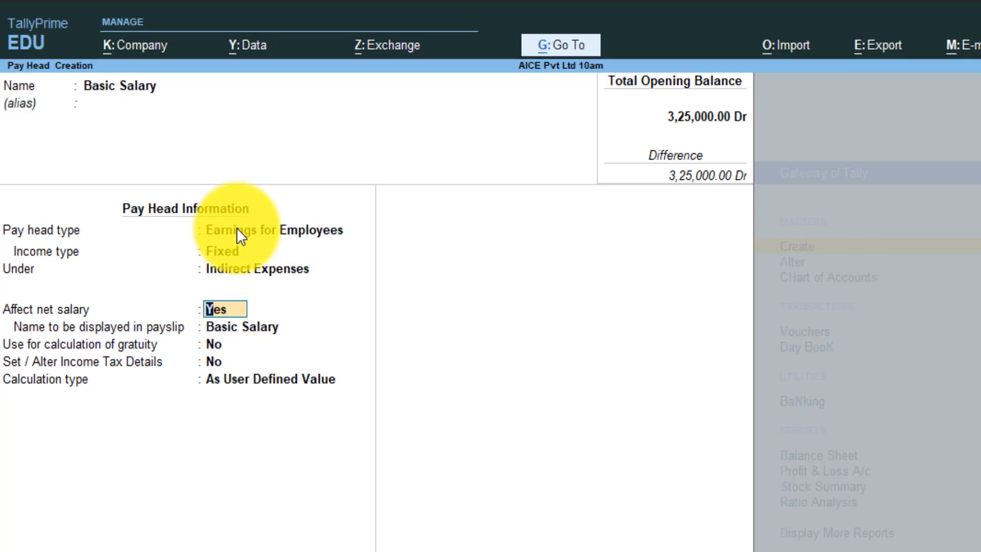
- Keep Basic Salary affecting net salary, with gratuity and income tax details off
key(Return)
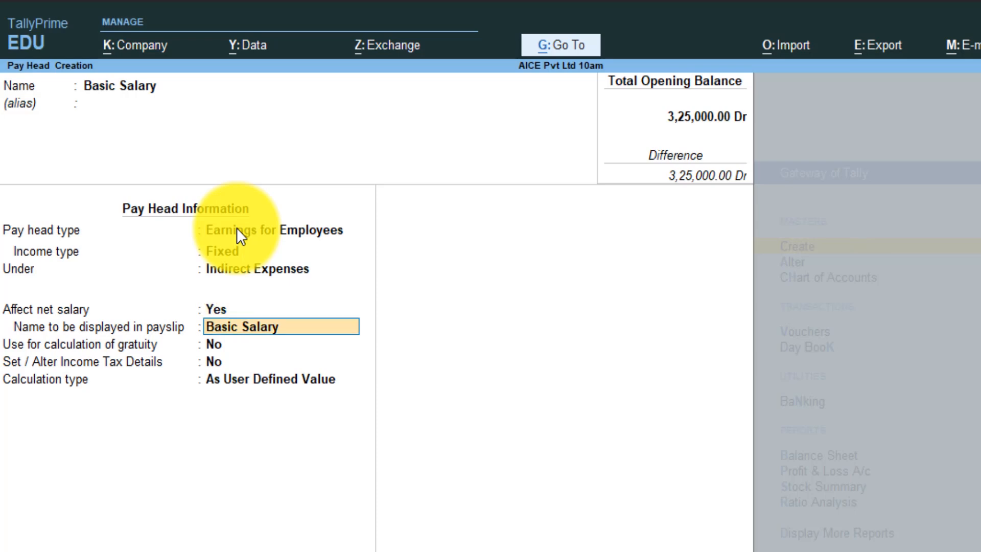
key(Return)
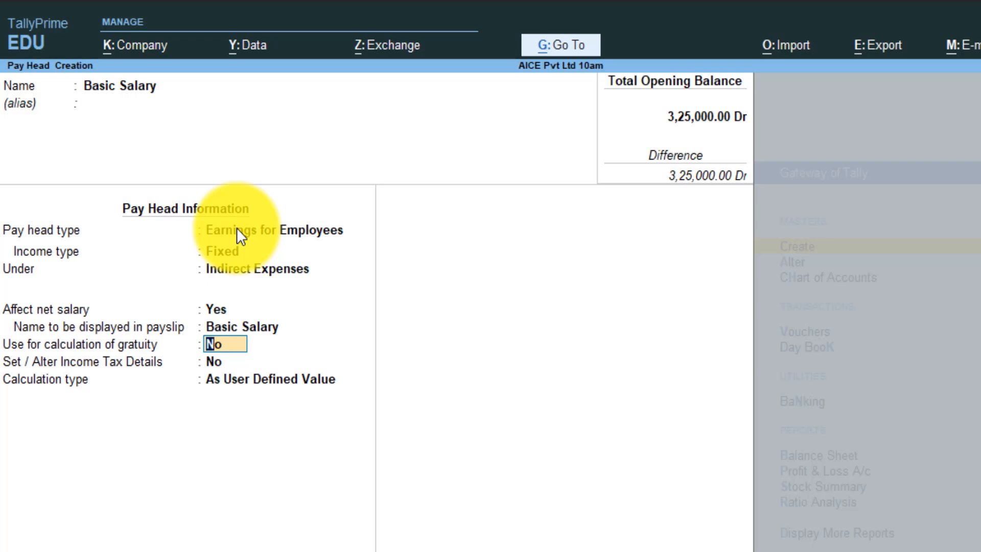
key(Return)
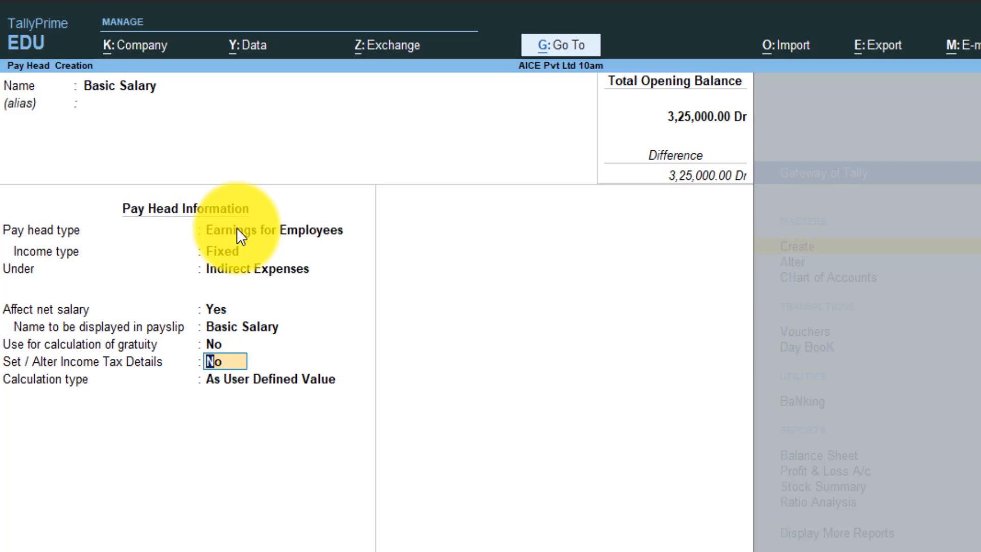
key(Return)
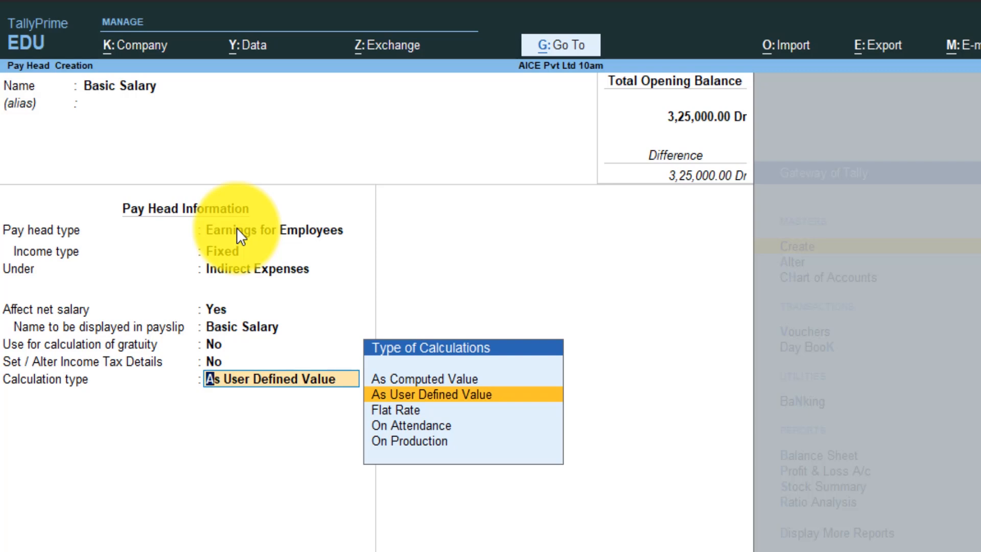
- Give Basic Salary a Flat Rate calculation per Months, rounding Not Applicable, and save it
key(Down)
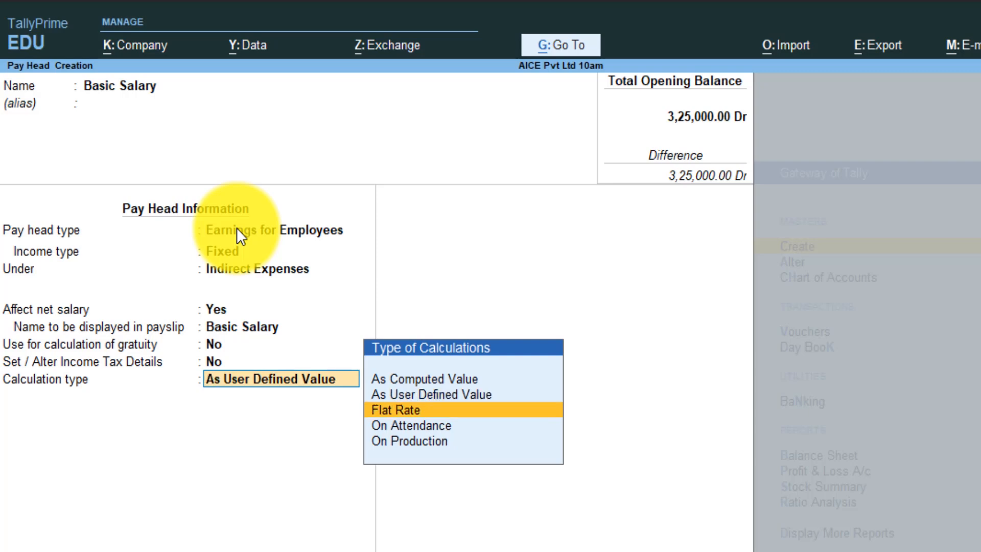
key(Up)
key(Down)
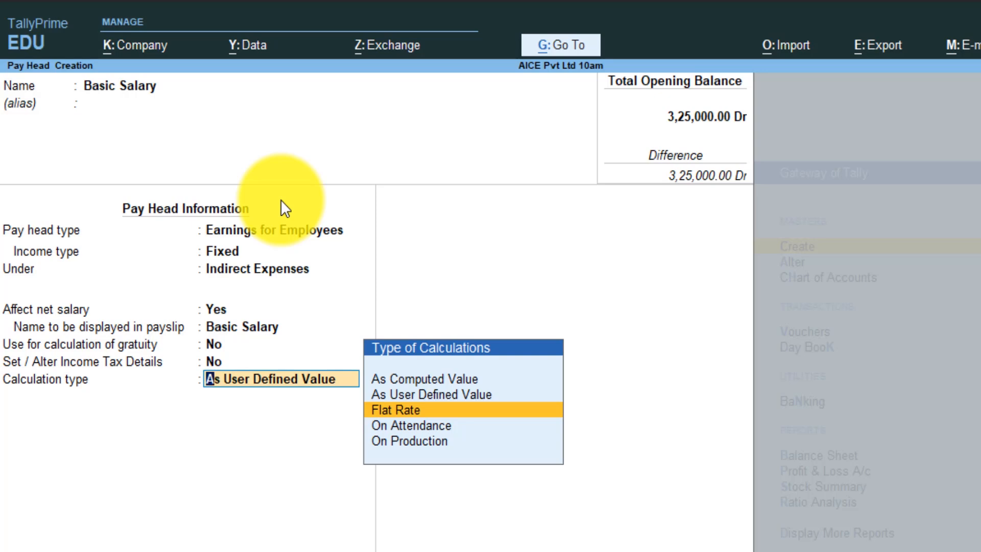
key(Return)
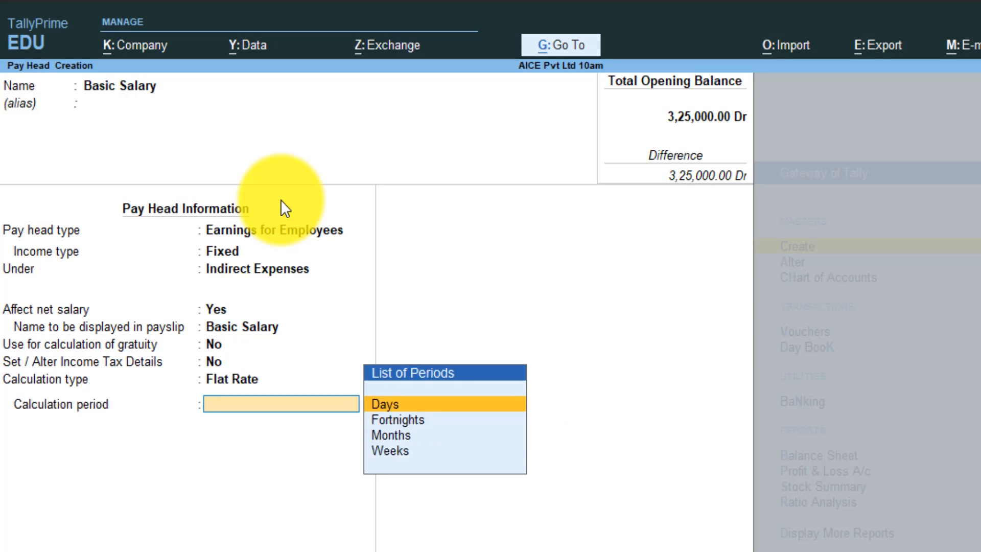
key(Down)
key(Down)
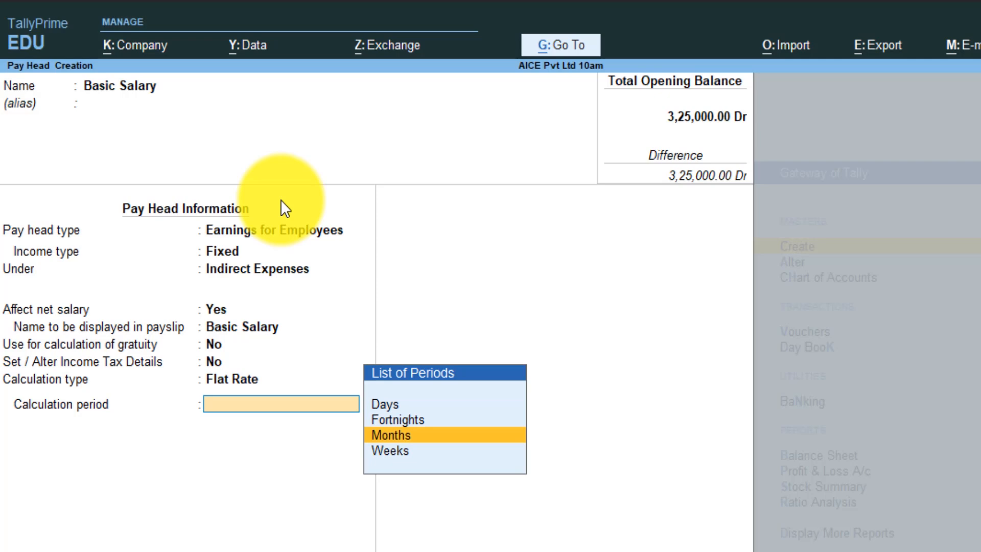
key(Return)
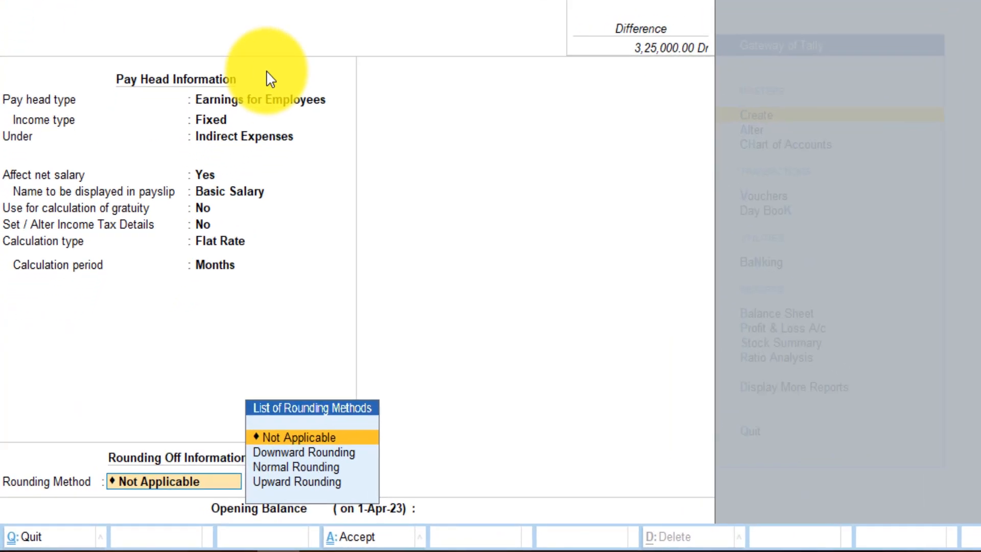
key(Return)
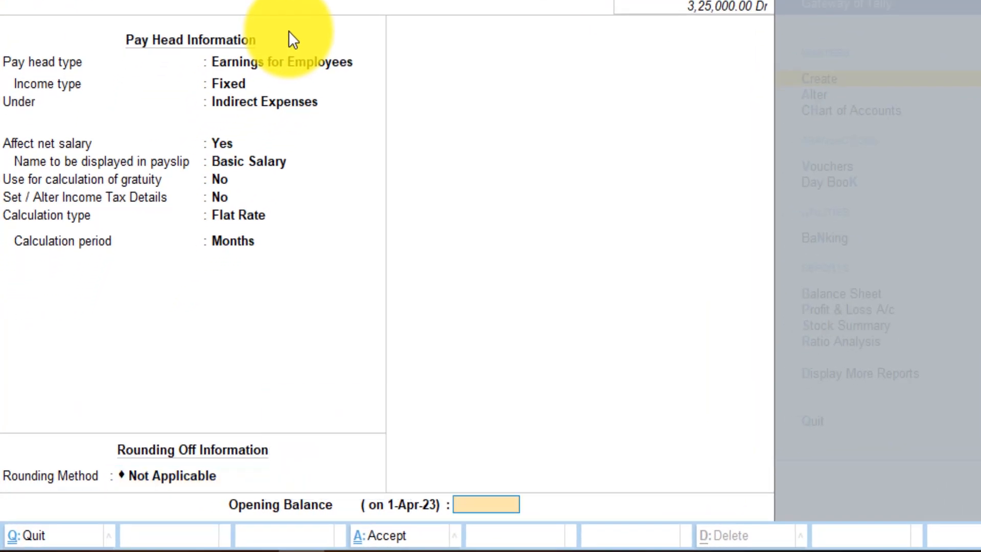
key(Return)
key(Return)
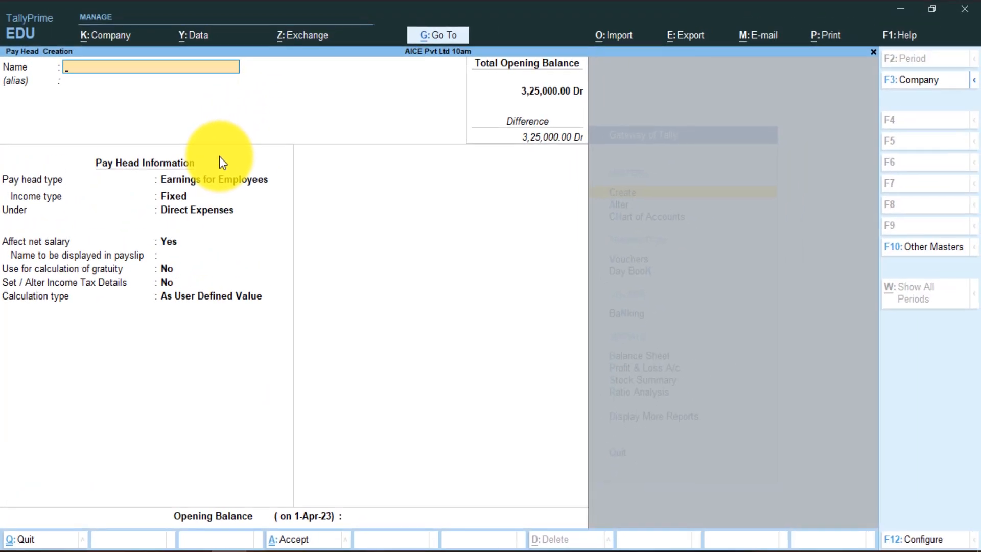
- Create pay head DA as a fixed employee earning under Direct Expenses, As Computed Value
text(DA)
key(Return)
key(Return)
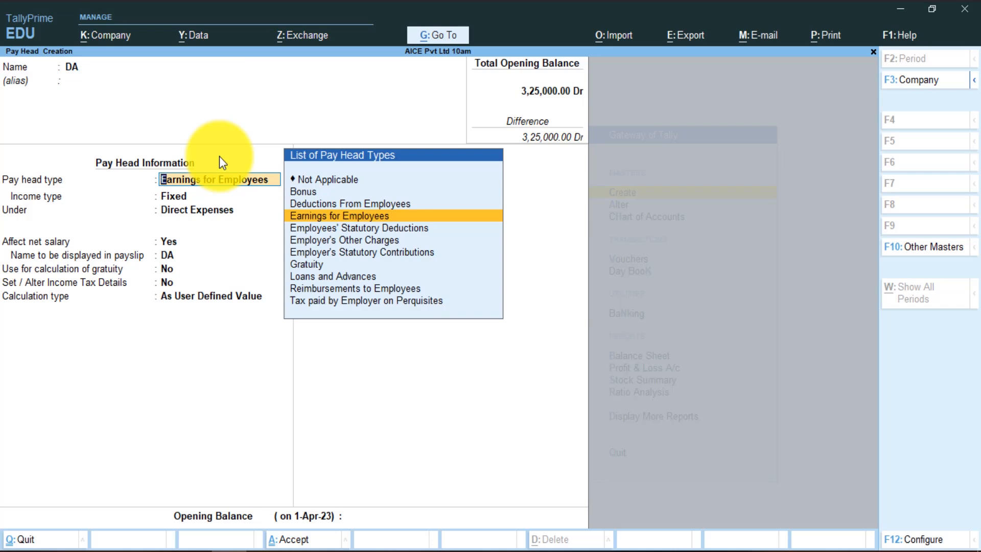
key(Return)
key(Return)
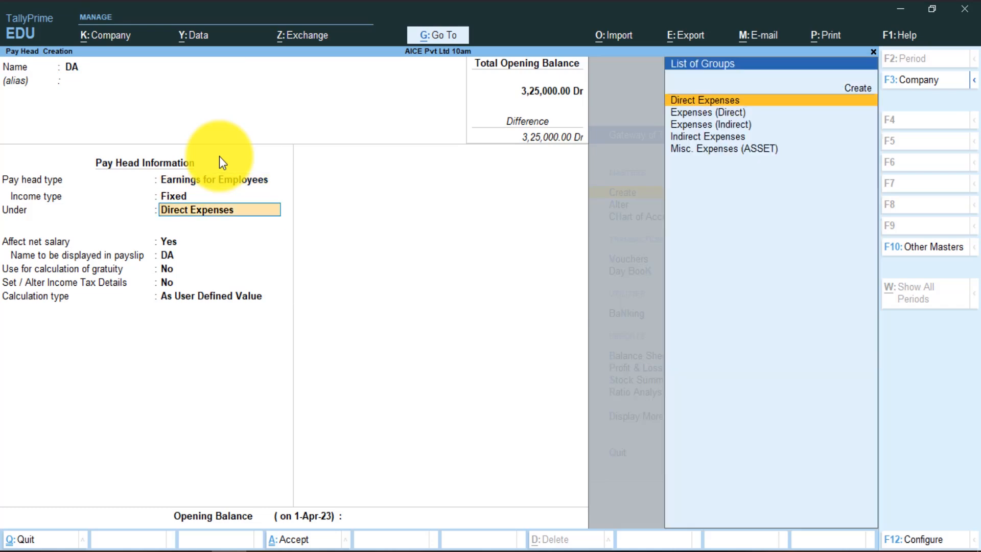
key(Return)
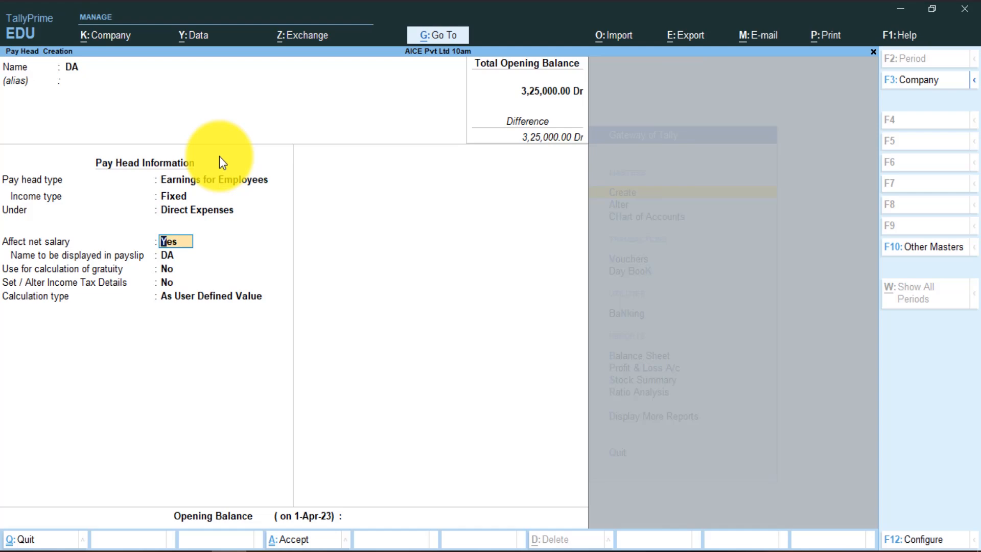
key(Return)
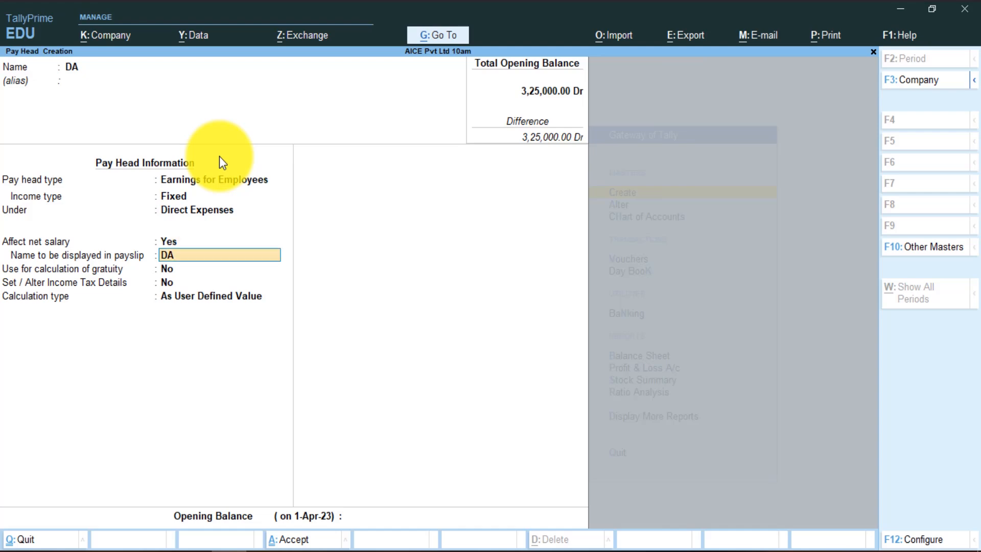
key(Return)
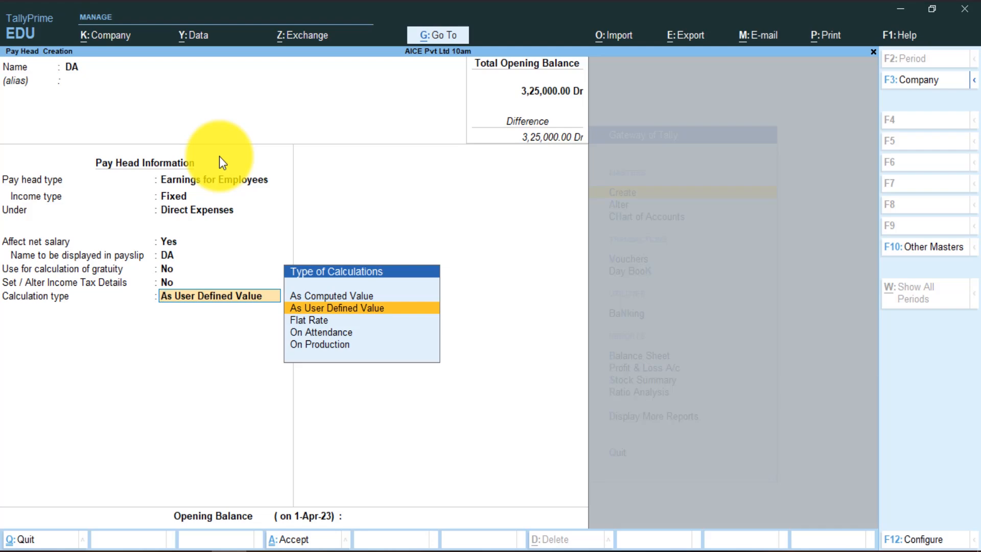
key(Up)
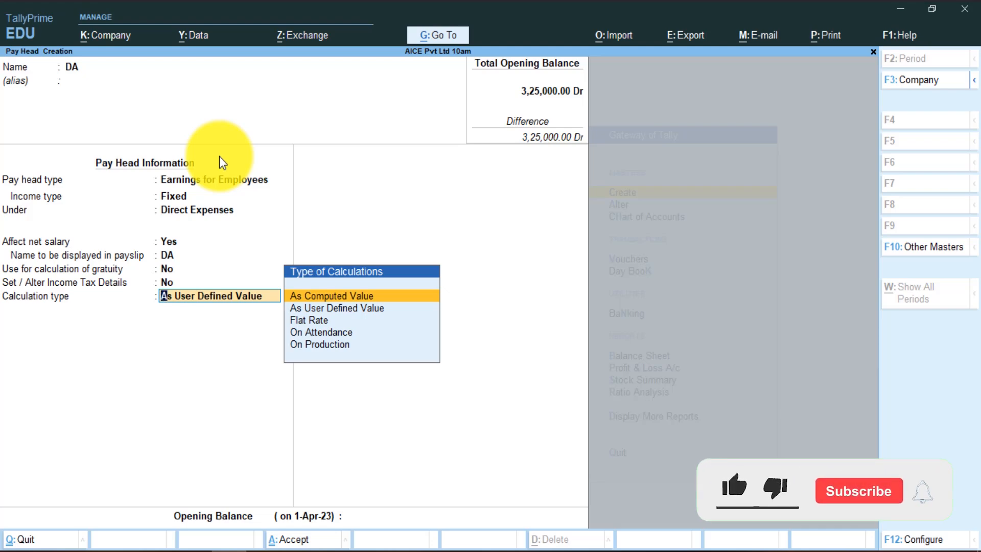
key(Return)
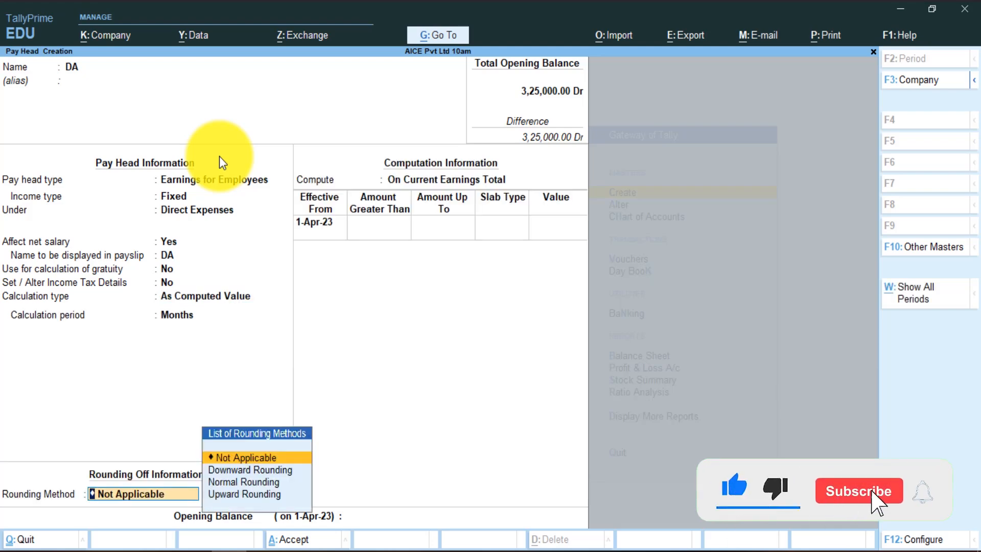
- Compute DA On Specified Formula using Basic Salary only, with rounding Not Applicable
key(Return)
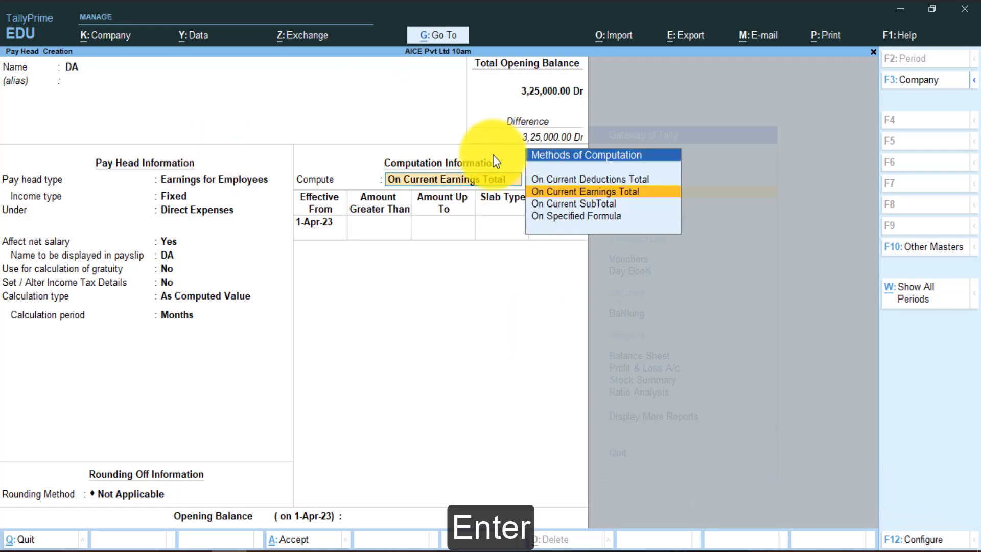
click(565, 225)
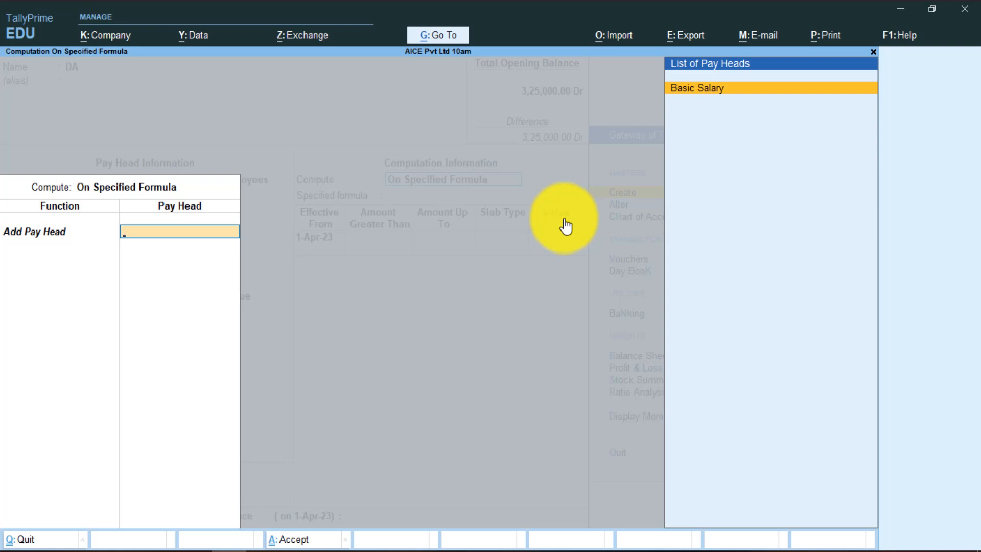
key(Return)
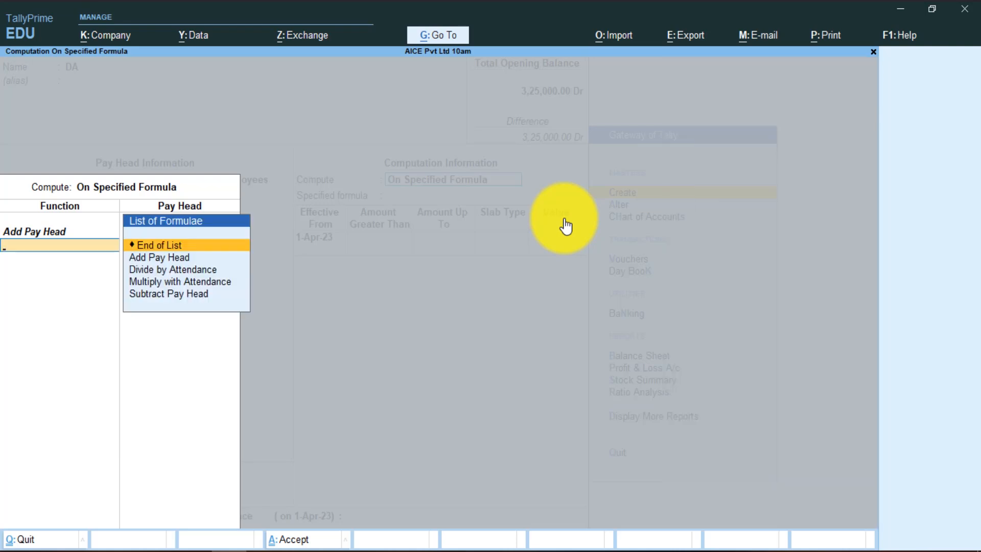
key(Down)
key(Down)
key(Down)
key(Down)
key(Up)
key(Up)
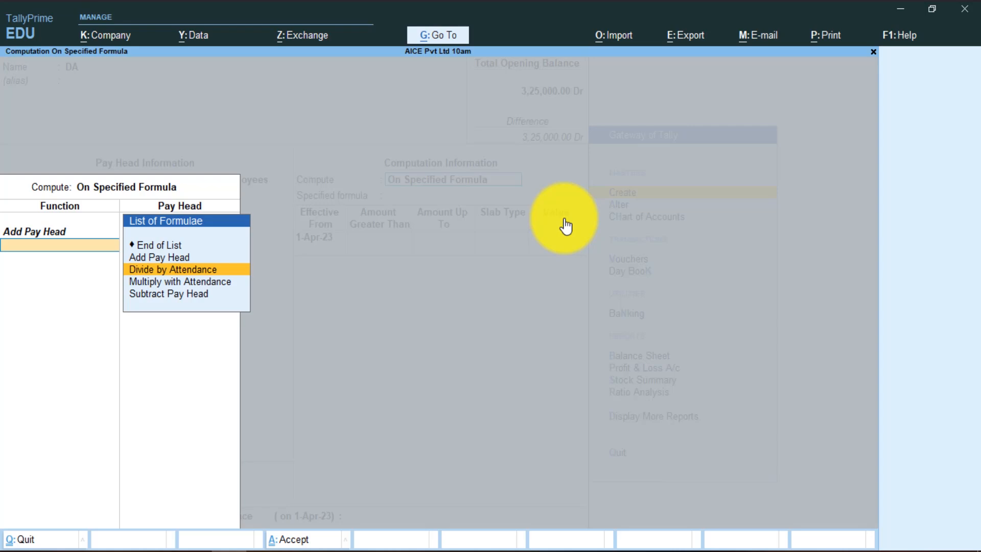
key(Up)
key(Up)
key(Return)
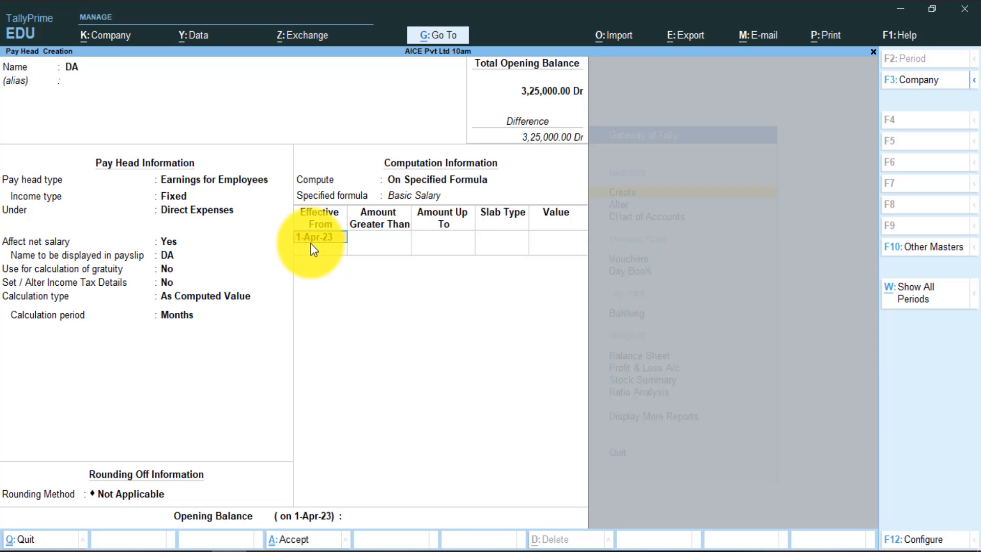
- Set DA's 1-Apr-23 slab to Percentage at 10% and bring up the save prompt
key(Return)
key(Return)
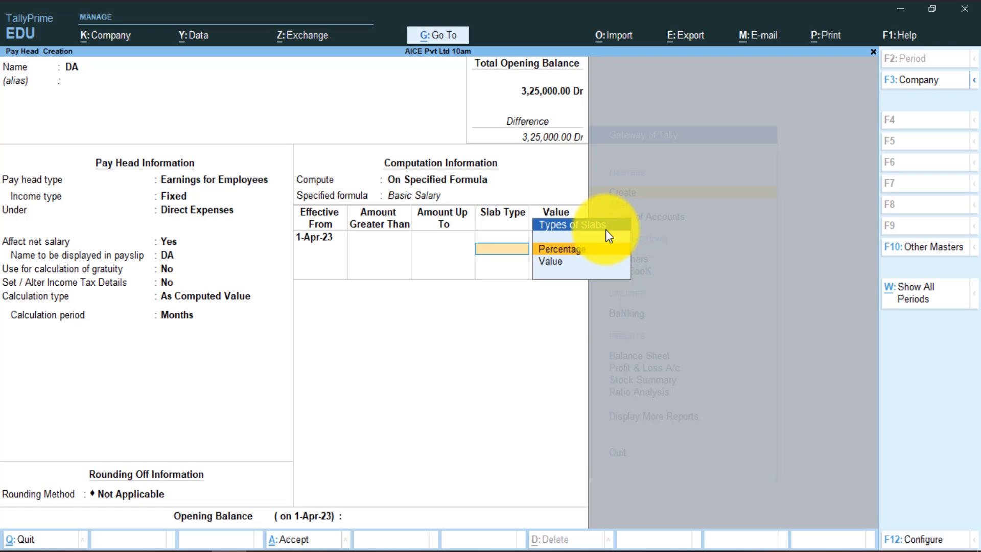
key(Down)
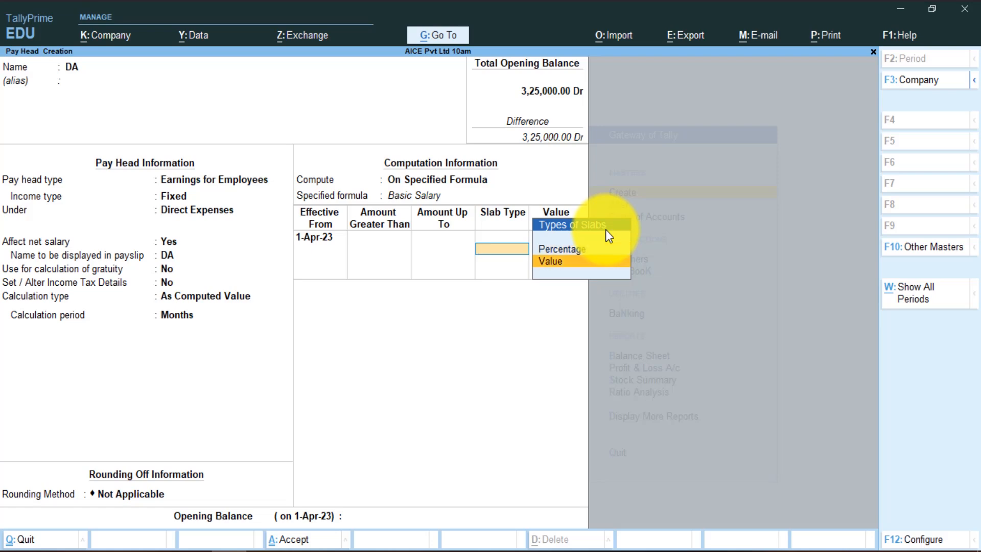
key(Up)
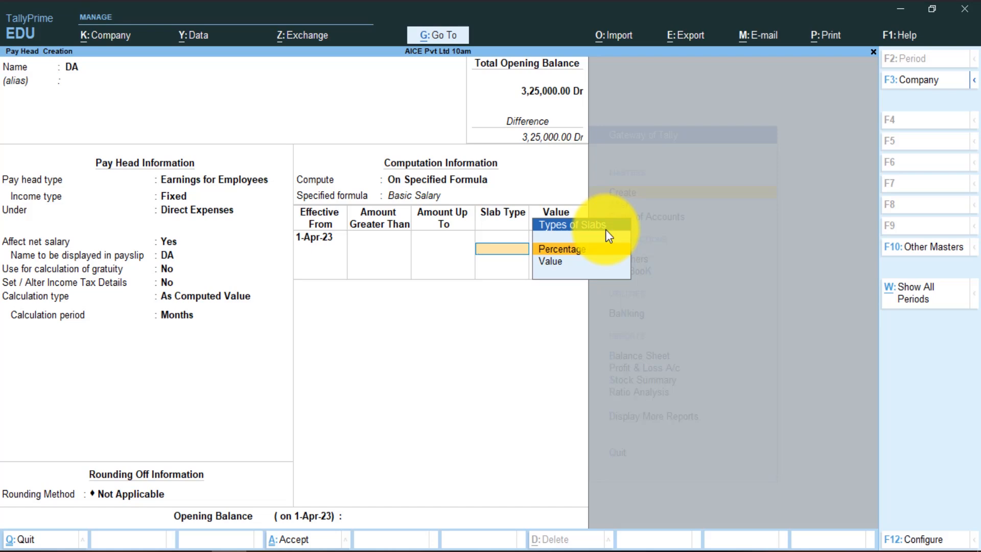
key(Return)
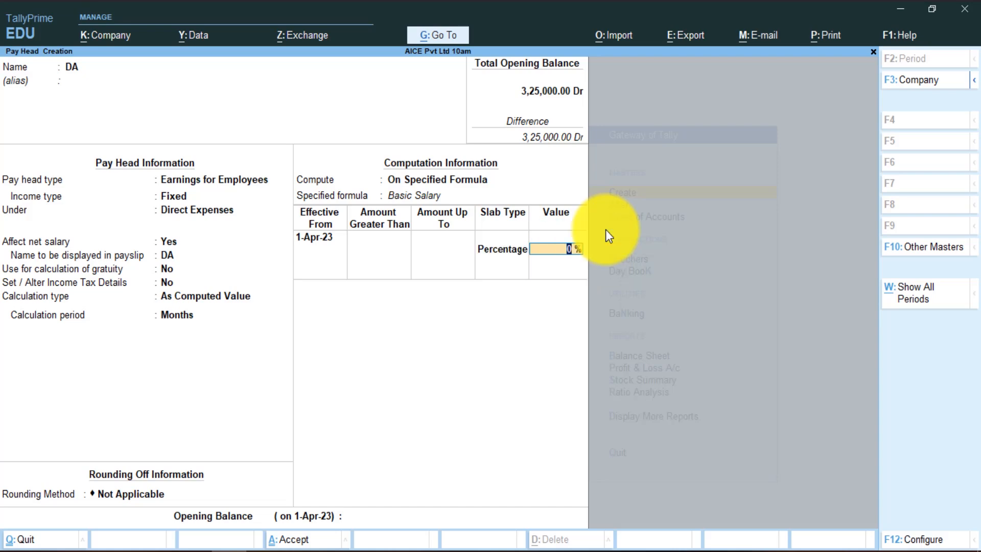
text(10)
key(Return)
key(Return)
key(Return)
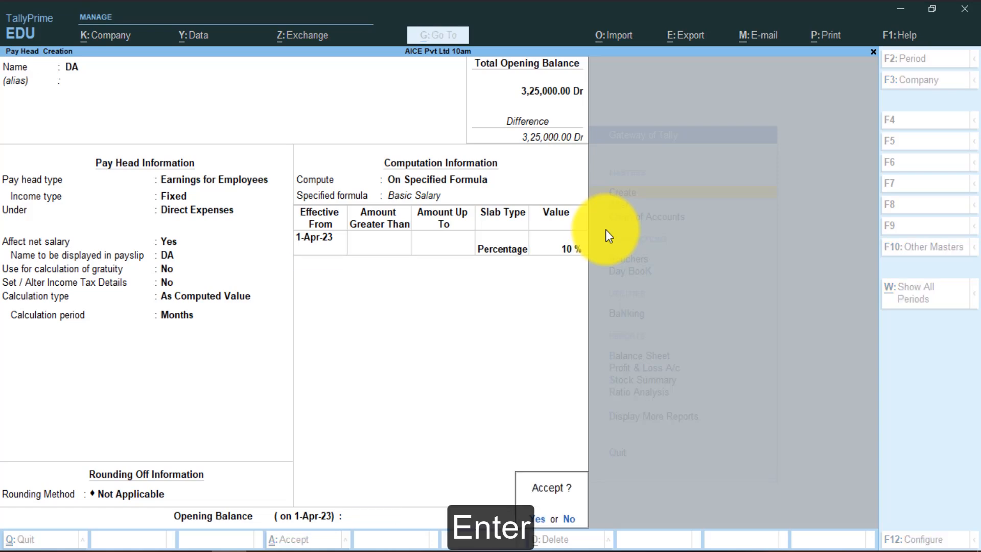
key(Return)
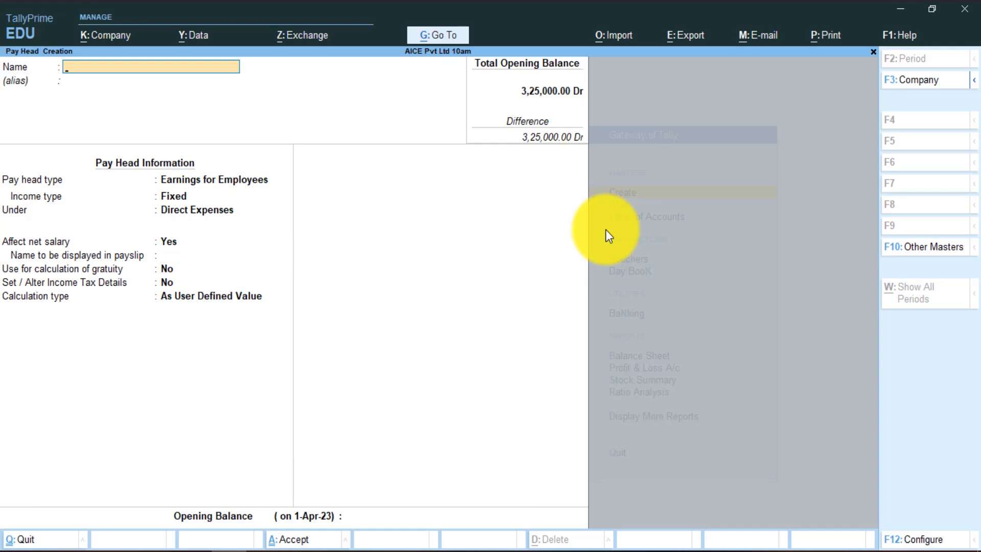
- Create pay head HRA as a fixed employee earning under Direct Expenses, As Computed Value
text(HRA)
key(Return)
key(Return)
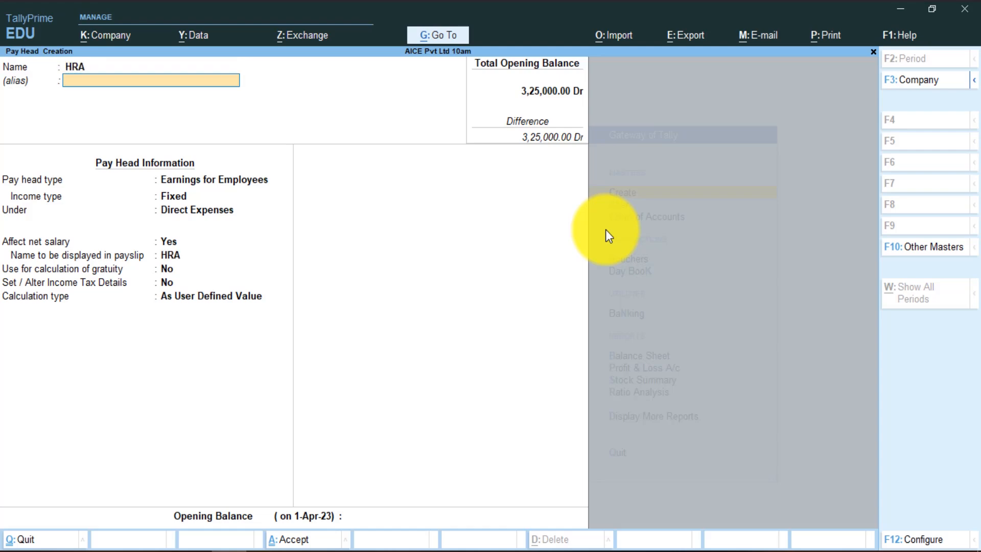
key(Return)
key(Return)
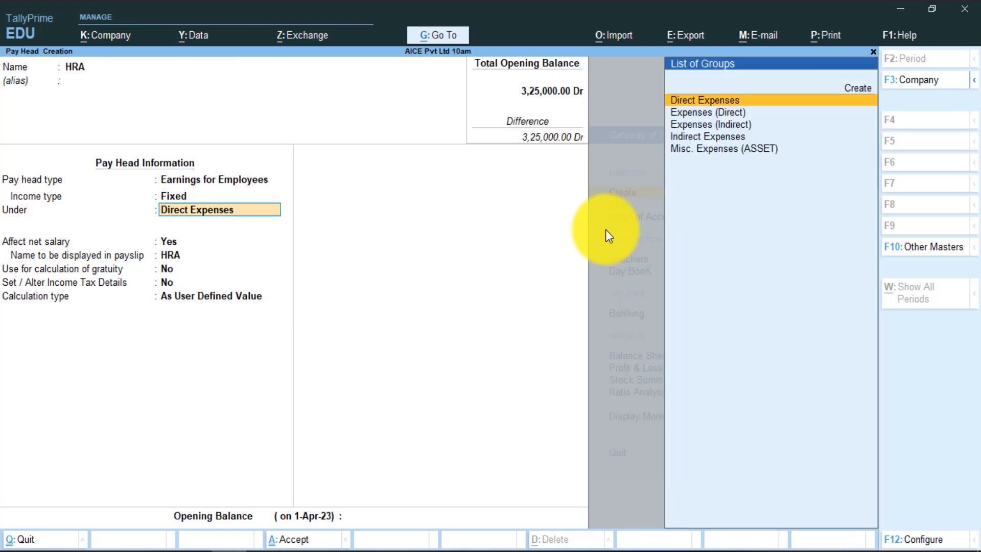
key(Return)
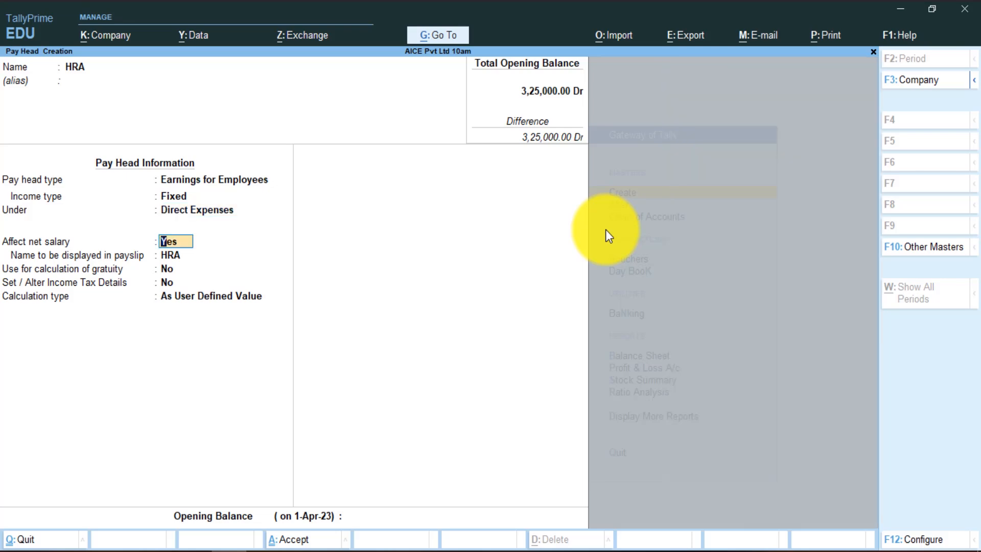
key(Return)
key(Return)
key(Return)
key(Return)
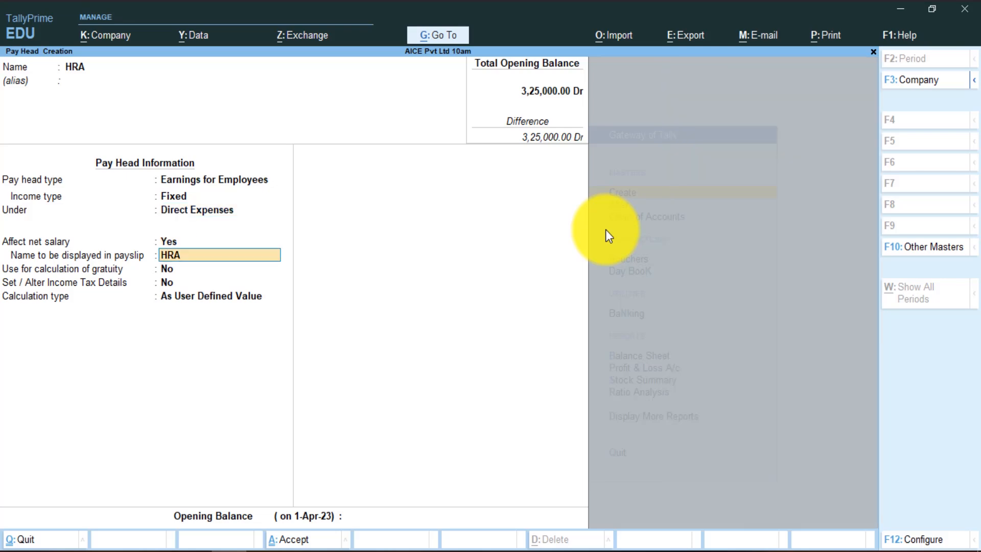
key(Up)
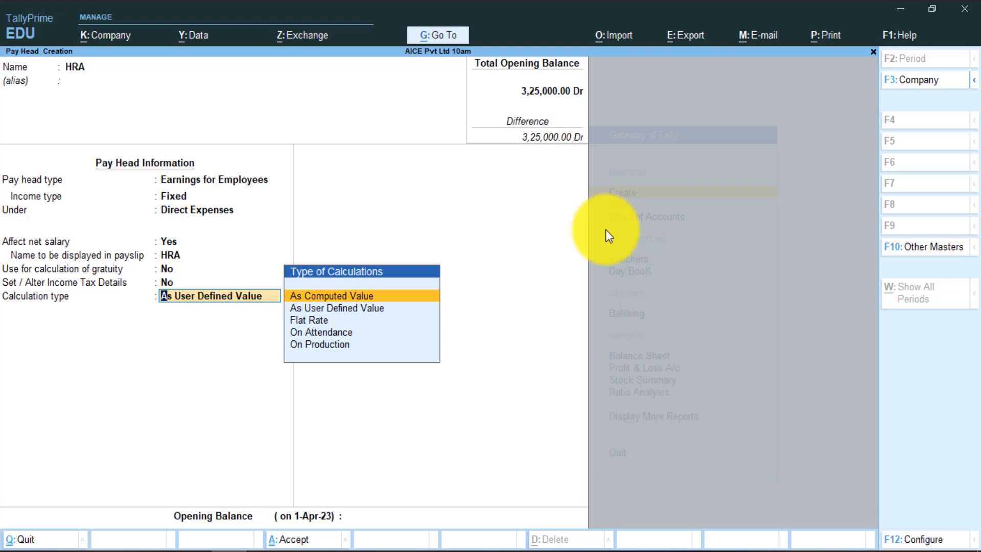
key(Return)
- Compute HRA as 15% of Basic Salary on a specified formula and save it
key(Return)
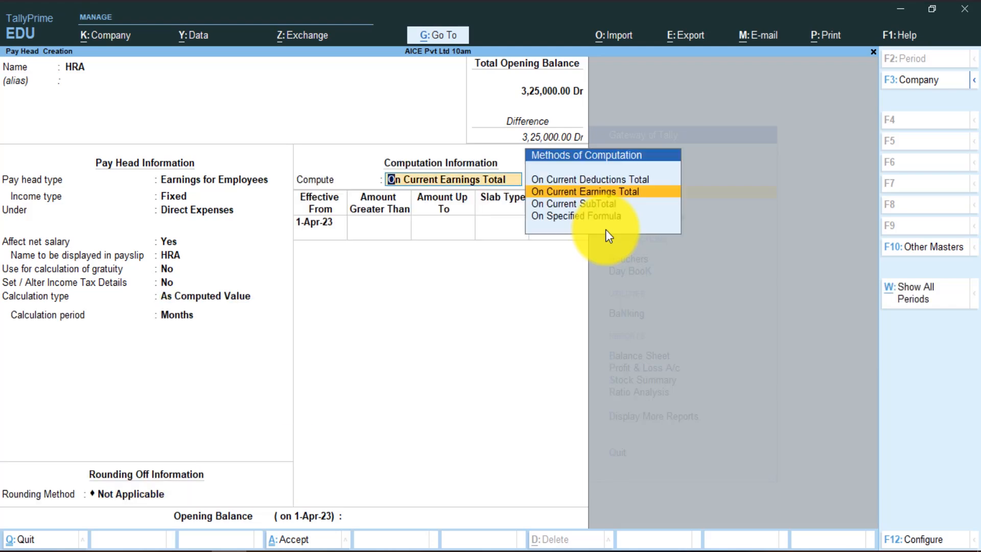
key(Down)
key(Down)
key(Return)
key(Return)
key(Return)
key(Return)
key(Return)
key(Return)
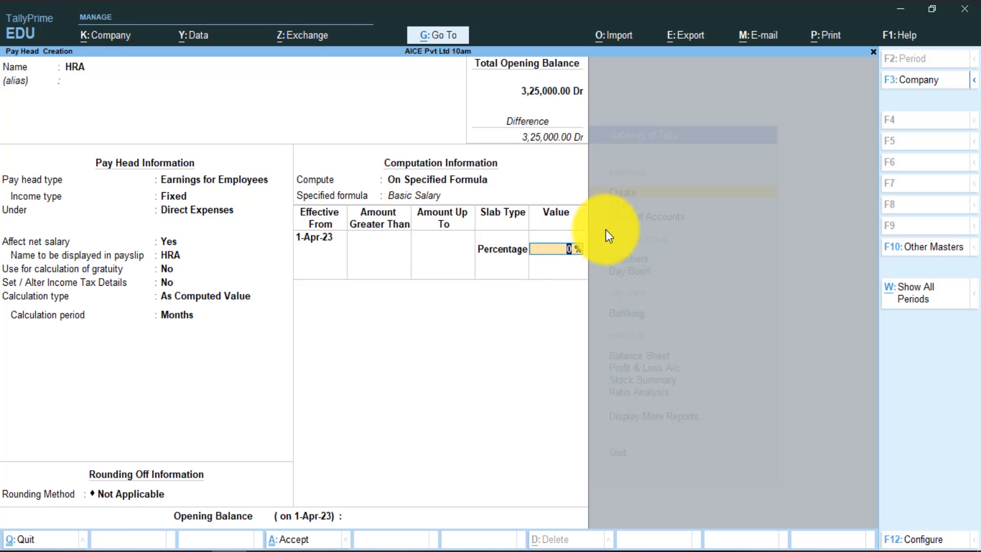
text(15)
key(Return)
key(Return)
key(Return)
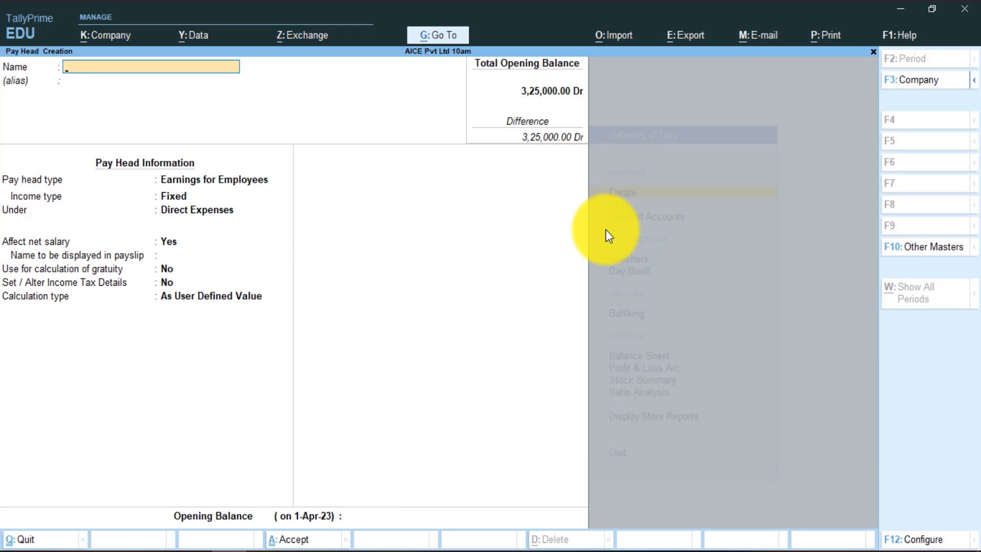
- Create pay head TA as a fixed earning As Computed Value, monthly with no rounding
text(TA)
key(Return)
key(Return)
key(Return)
key(Return)
key(Return)
key(Return)
key(Return)
key(Return)
key(Return)
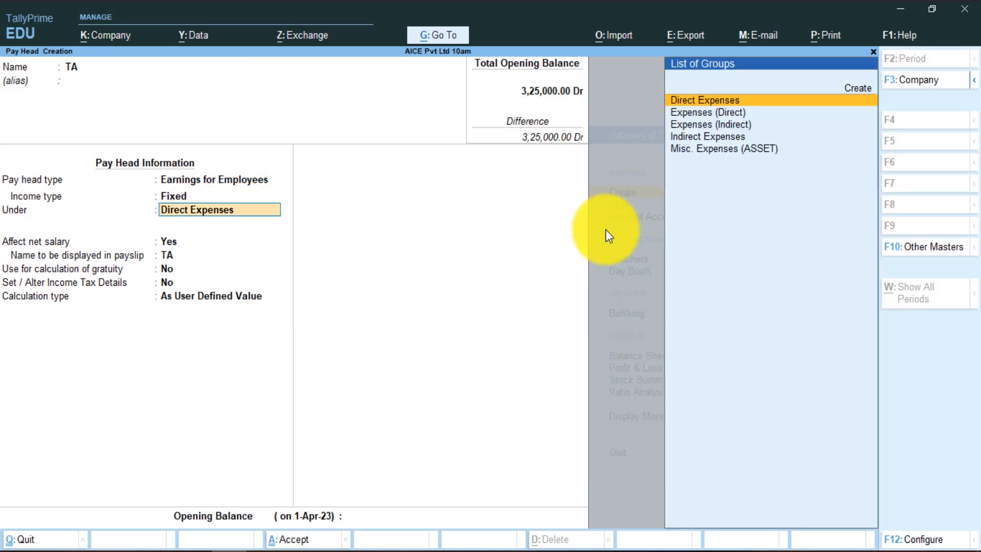
key(Return)
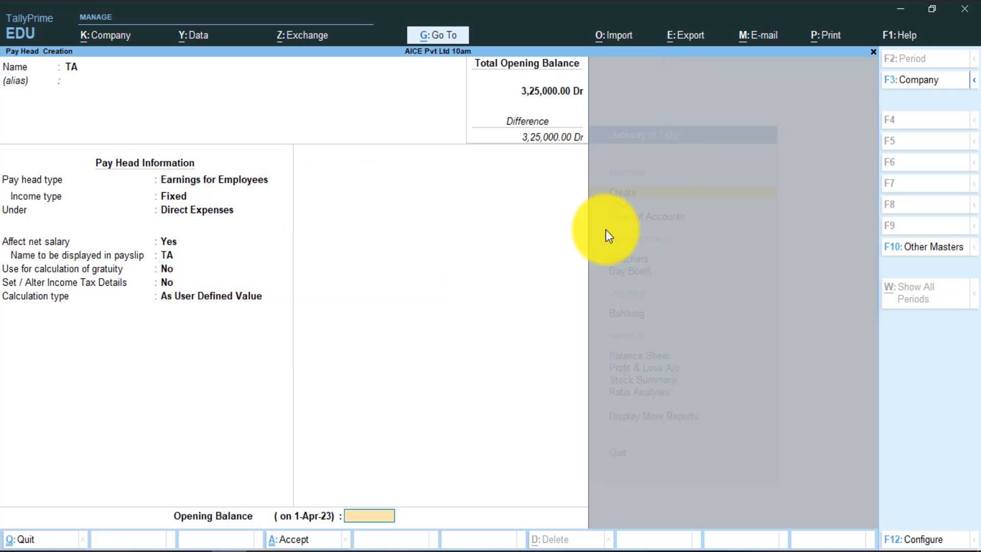
key(BackSpace)
key(Up)
key(Return)
key(Return)
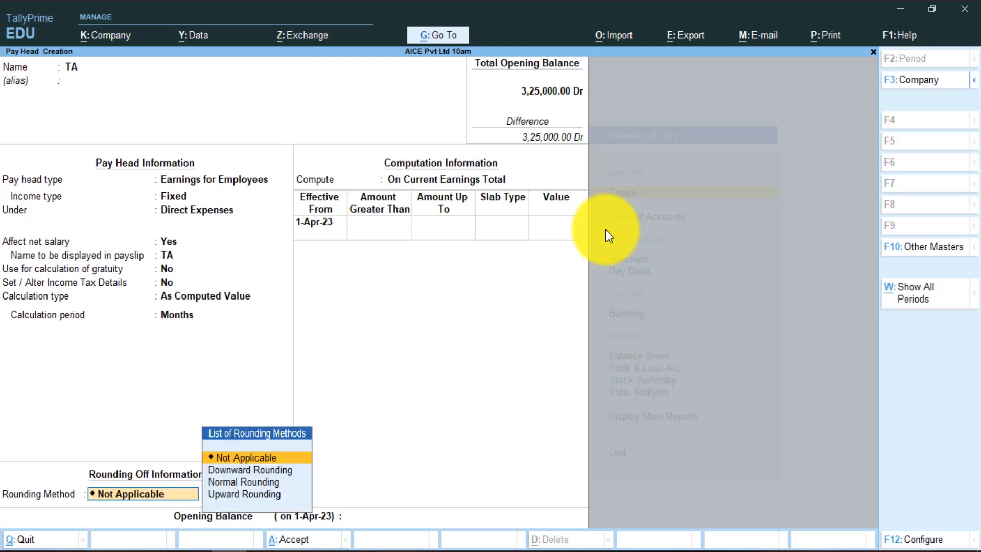
key(Return)
- Compute TA as 10% of Basic Salary on a specified formula and save it
key(Down)
key(Down)
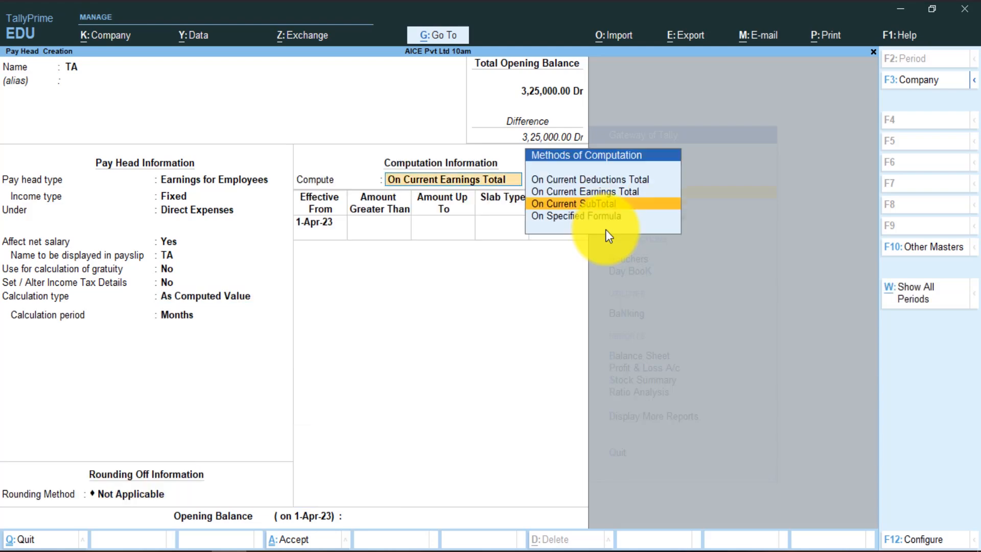
key(Return)
key(Return)
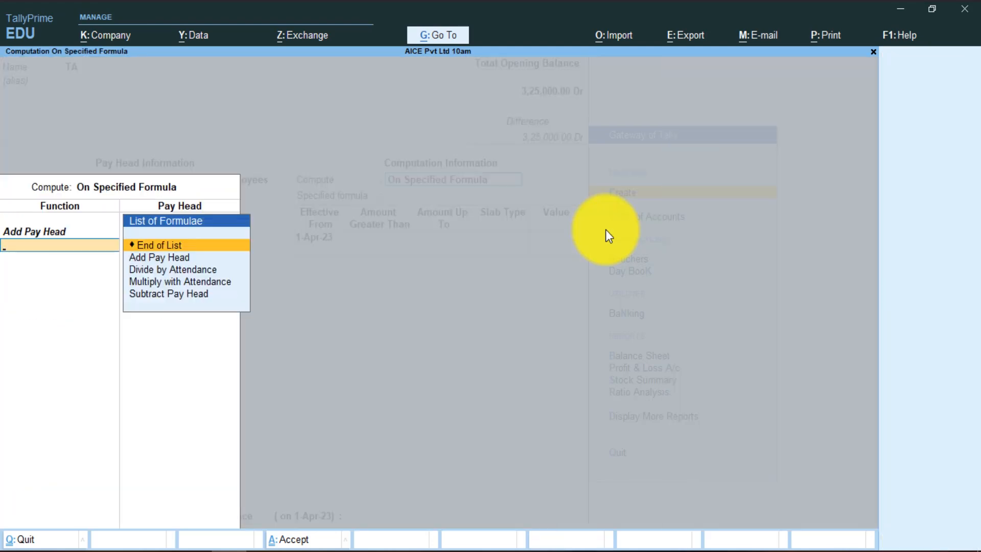
key(Down)
key(Down)
key(Up)
key(Up)
key(Return)
key(Return)
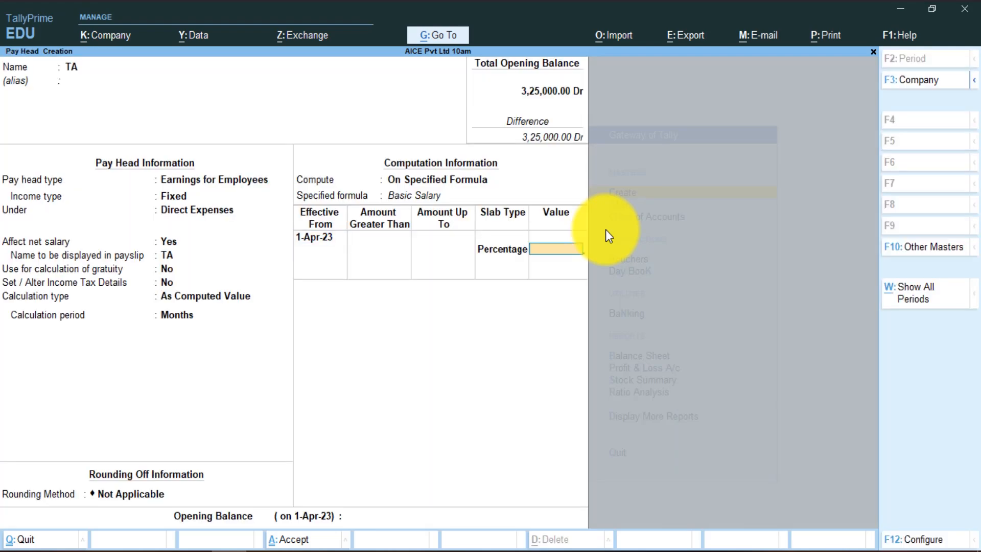
text(10)
key(Return)
key(ctrl+a)
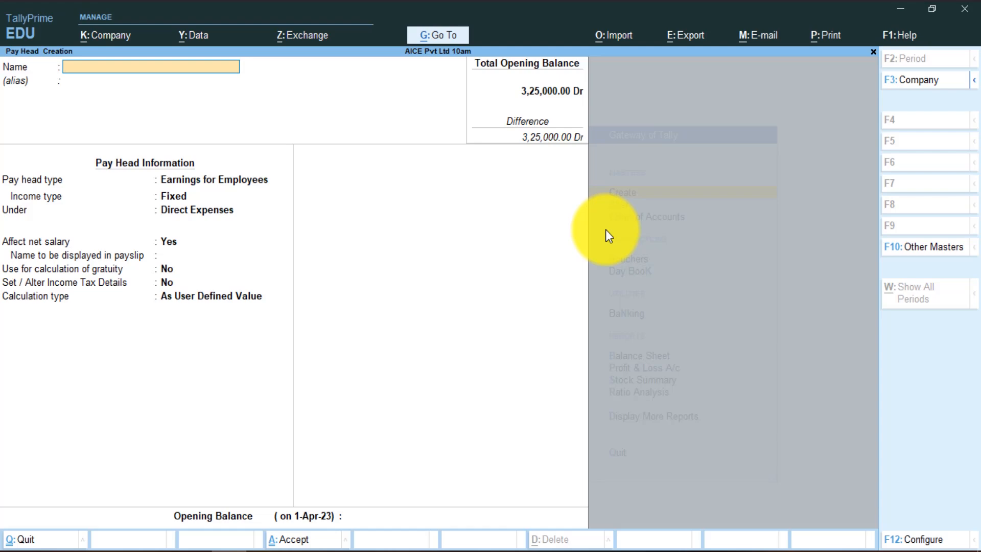
- Create pay head PF as a deduction from employees under Current Liabilities
text(PF)
key(Return)
key(Return)
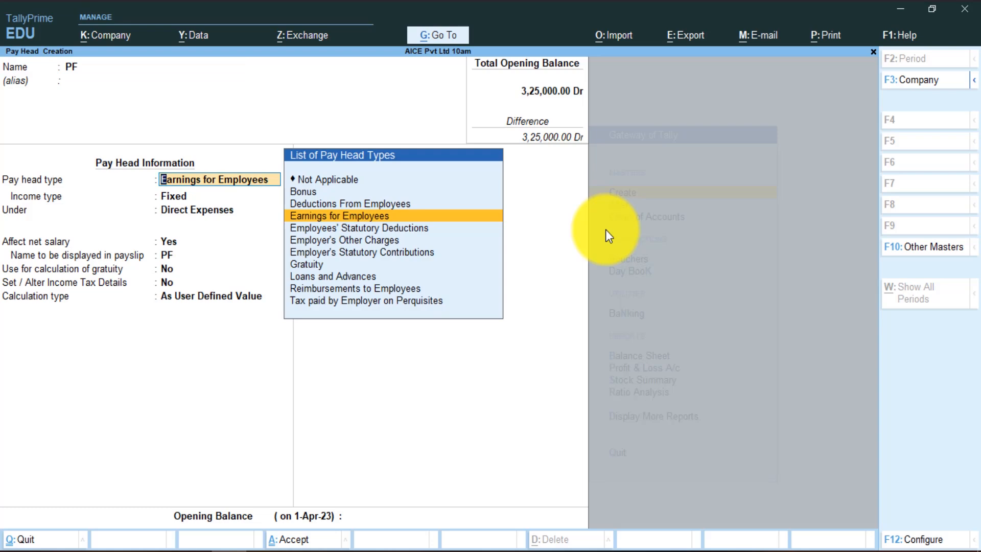
key(Up)
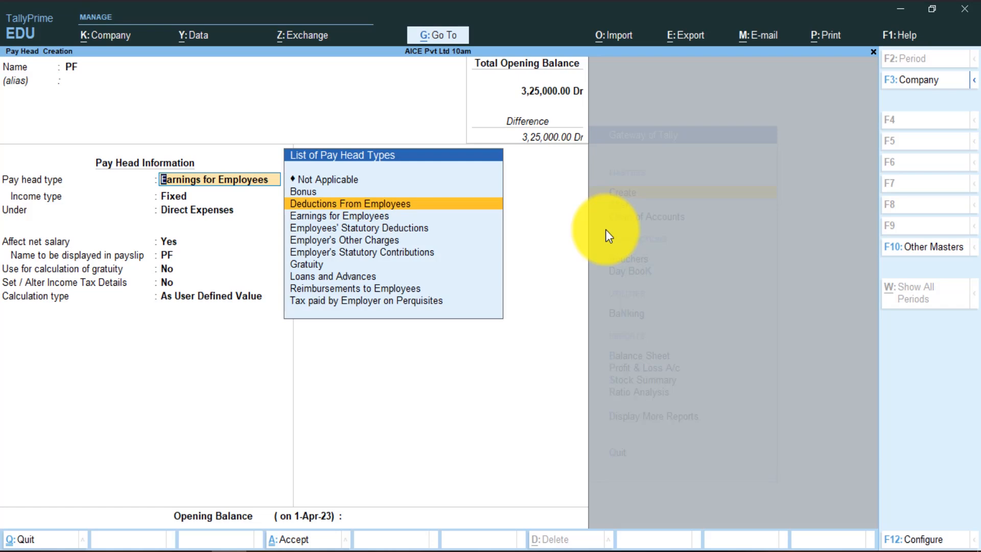
key(Down)
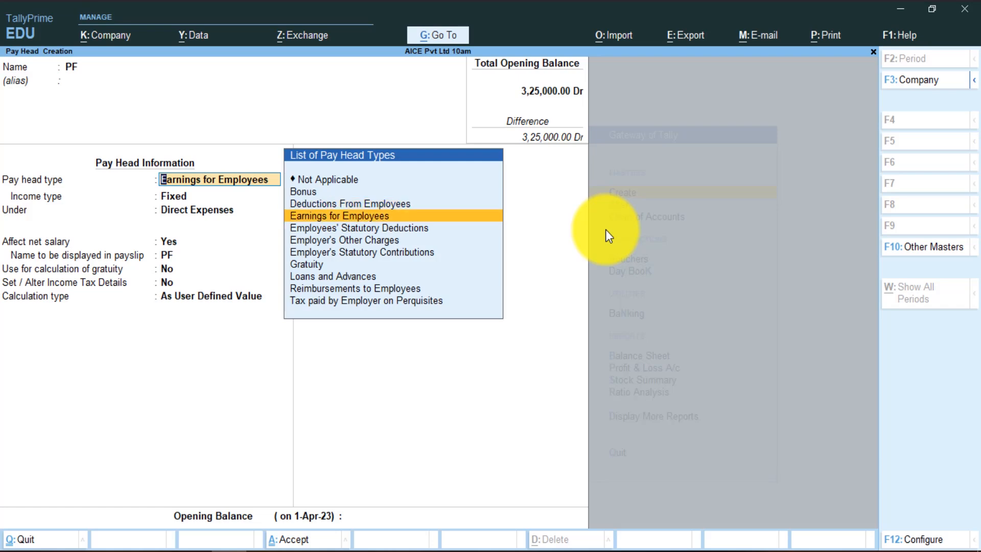
key(Up)
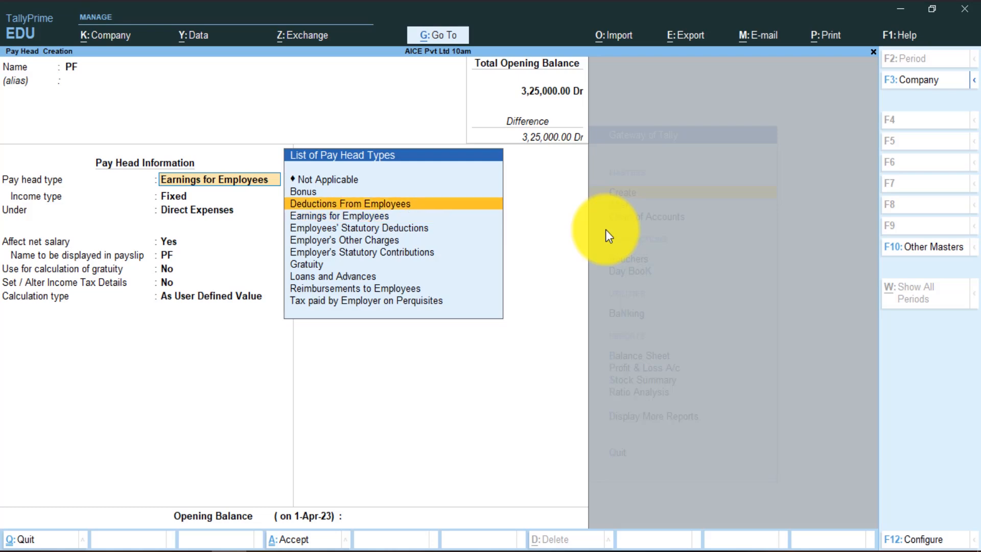
key(Return)
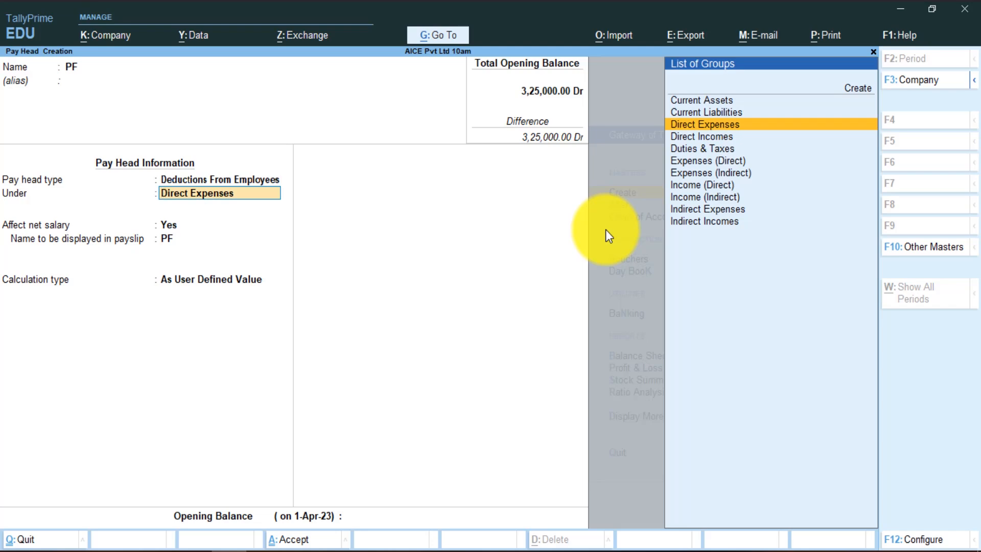
key(Up)
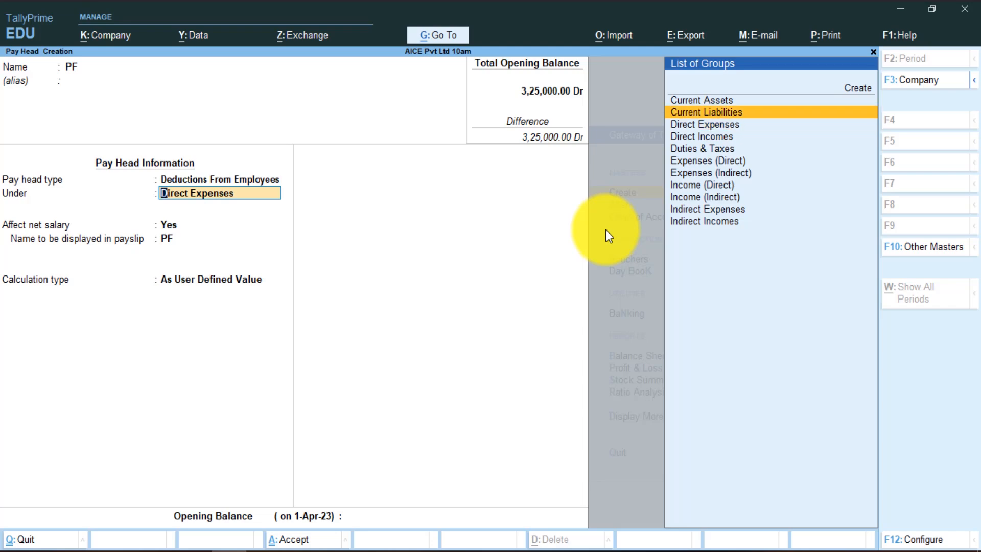
key(Return)
key(Return)
key(Return)
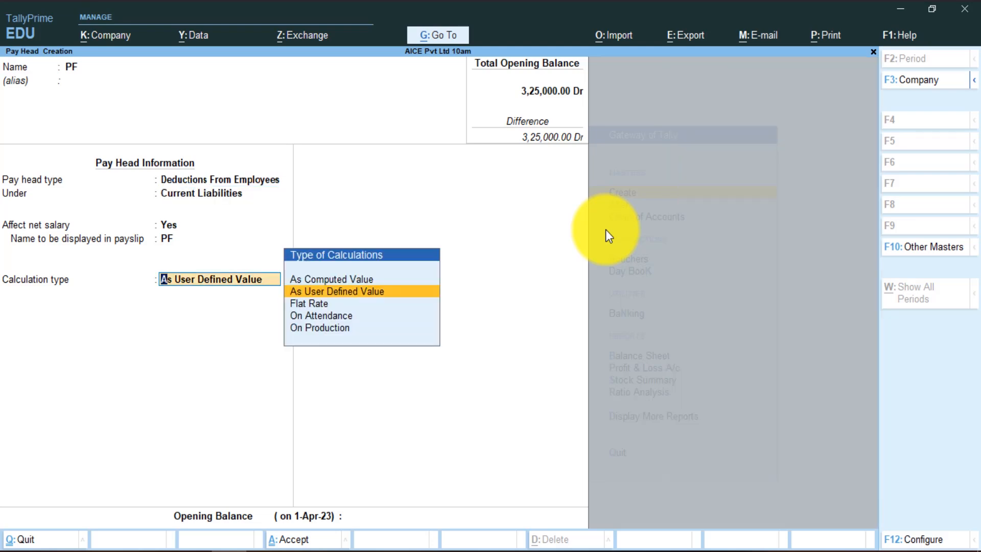
- Compute PF as 12% of Basic Salary on a specified formula, save it, and begin naming ESI
key(Up)
key(Return)
key(Return)
key(Return)
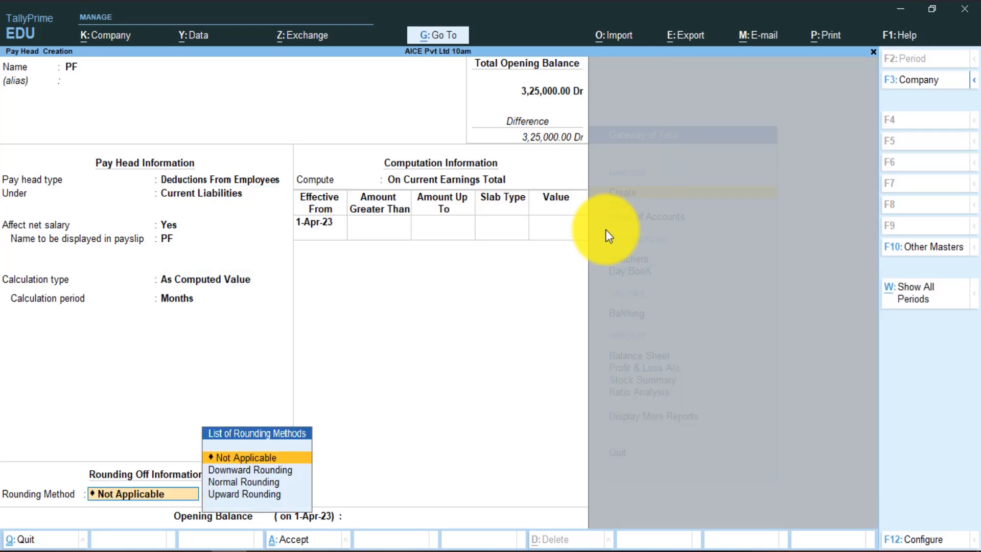
key(Return)
key(Down)
key(Down)
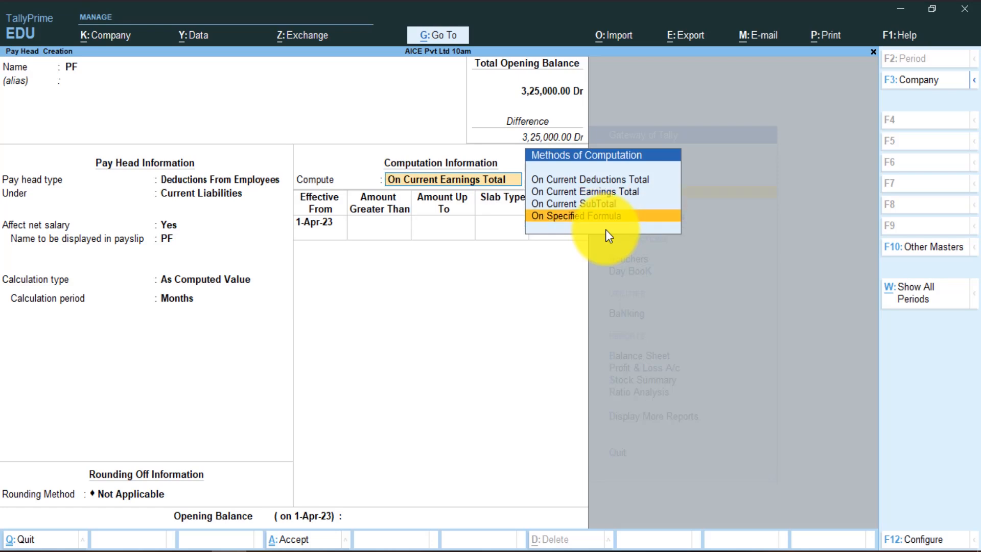
key(Return)
key(Return)
key(Return)
key(Return)
key(Return)
key(Return)
key(Return)
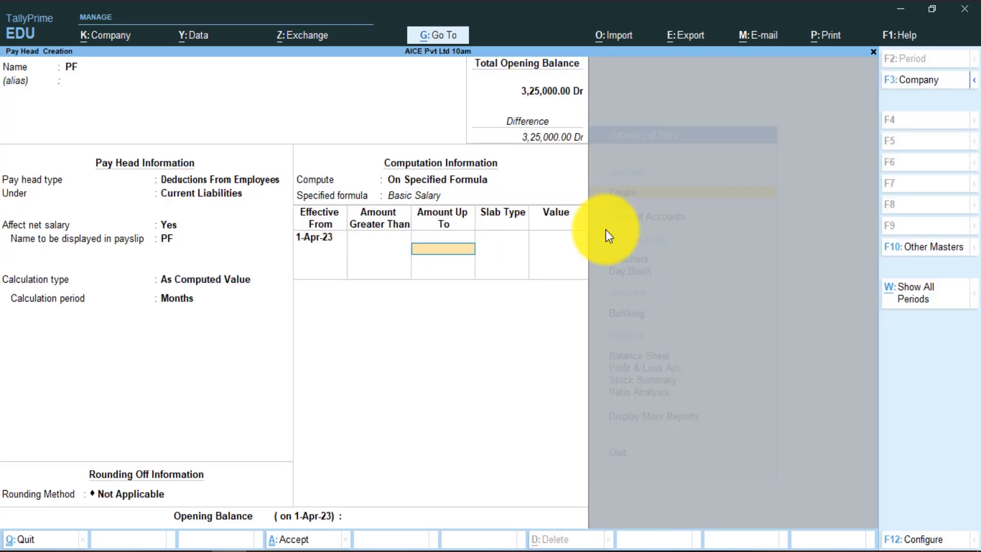
text(12)
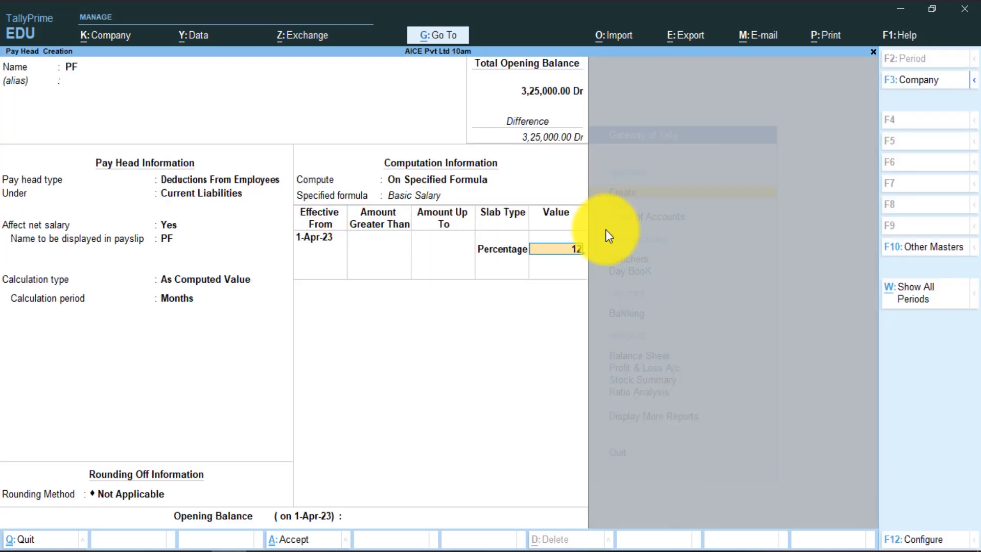
key(Return)
key(Return)
key(Return)
text(ESI)
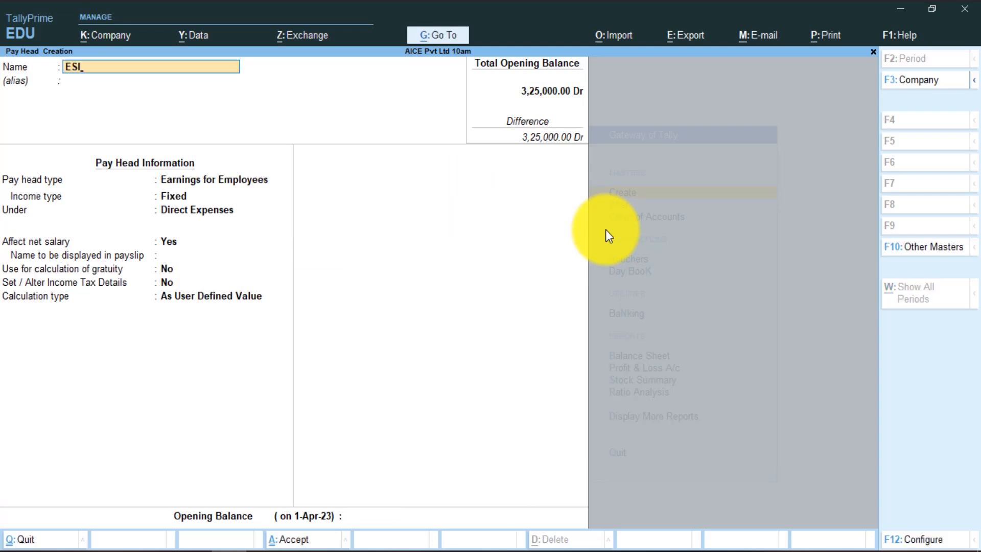
- Make ESI a deduction from employees under Direct Expenses, As Computed Value
key(Return)
key(Return)
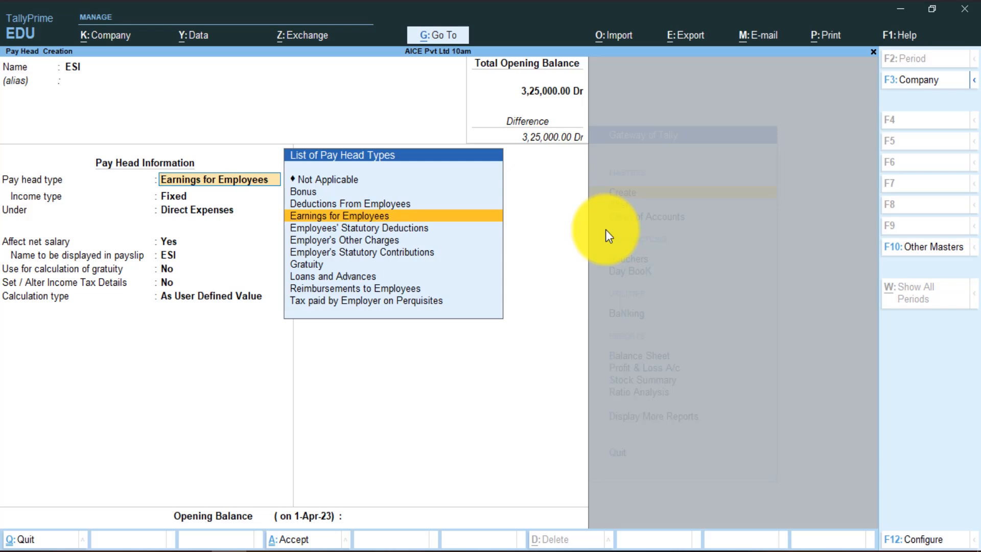
key(Up)
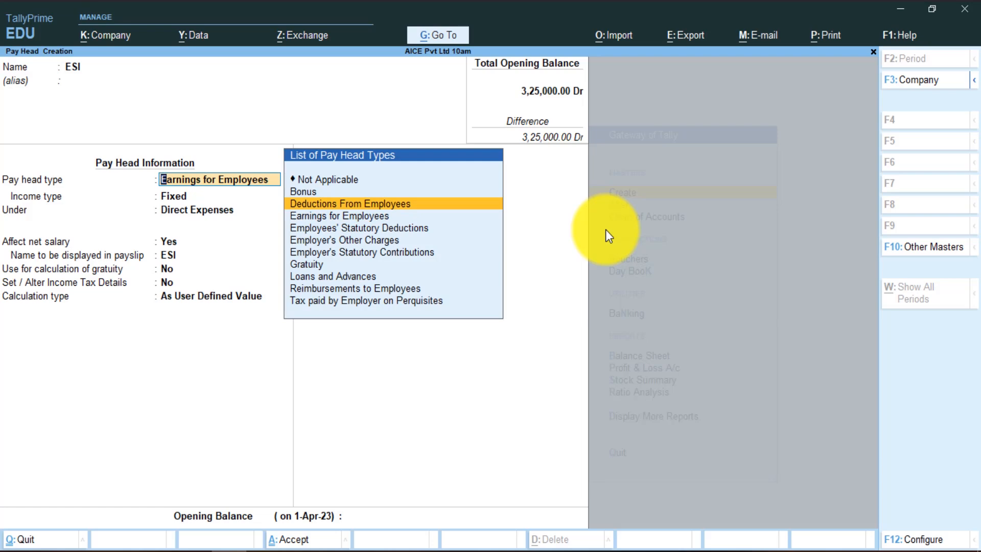
key(Return)
key(Return)
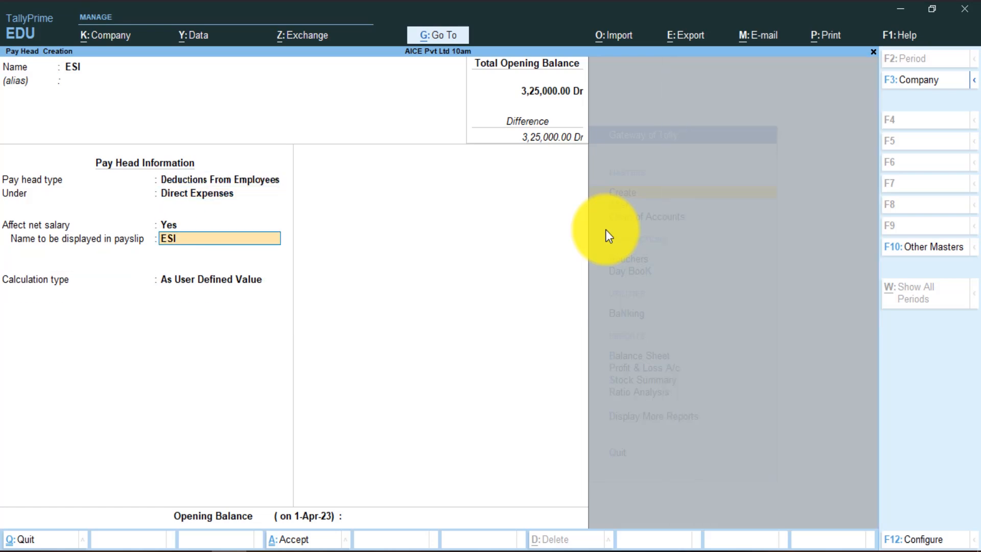
key(Return)
key(Up)
key(Return)
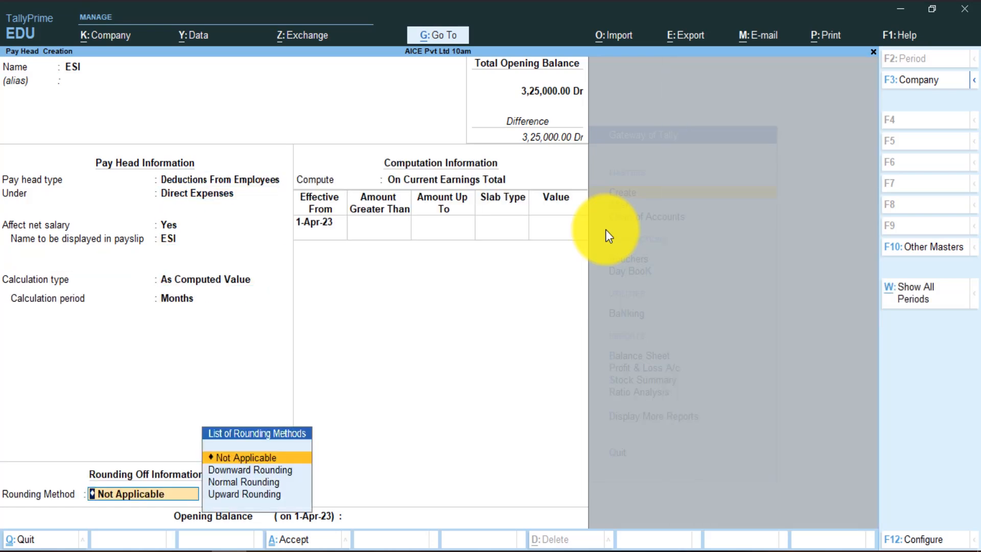
- Compute ESI as 4.75% of Basic Salary on a specified formula and save it
key(Return)
key(Down)
key(Down)
key(Return)
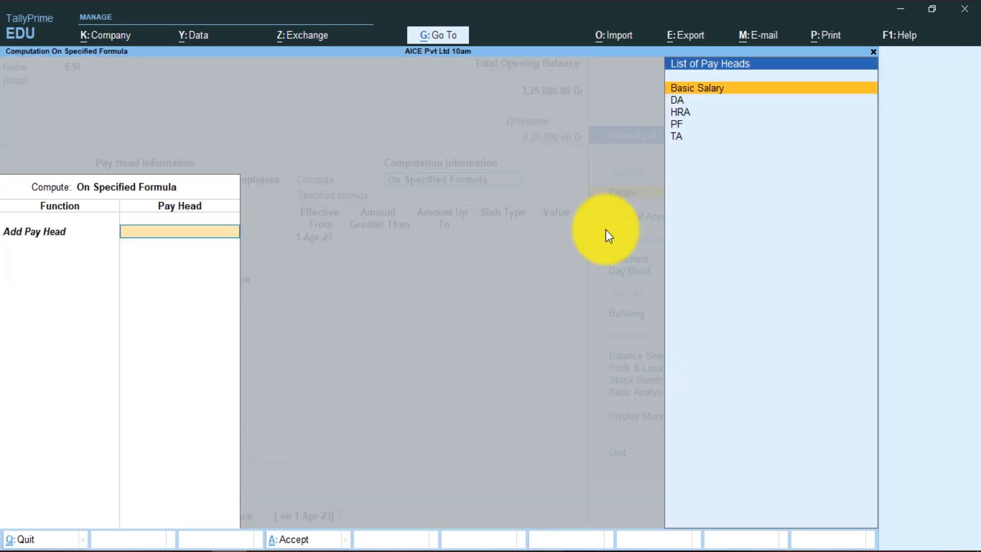
key(Return)
key(Return)
key(Return)
key(Return)
key(Return)
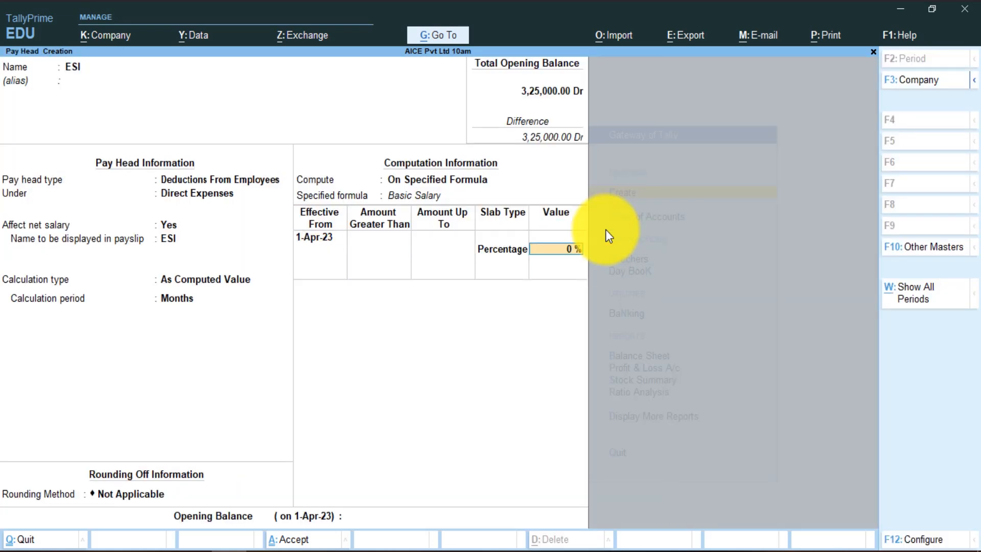
text(4.75)
key(ctrl+a)
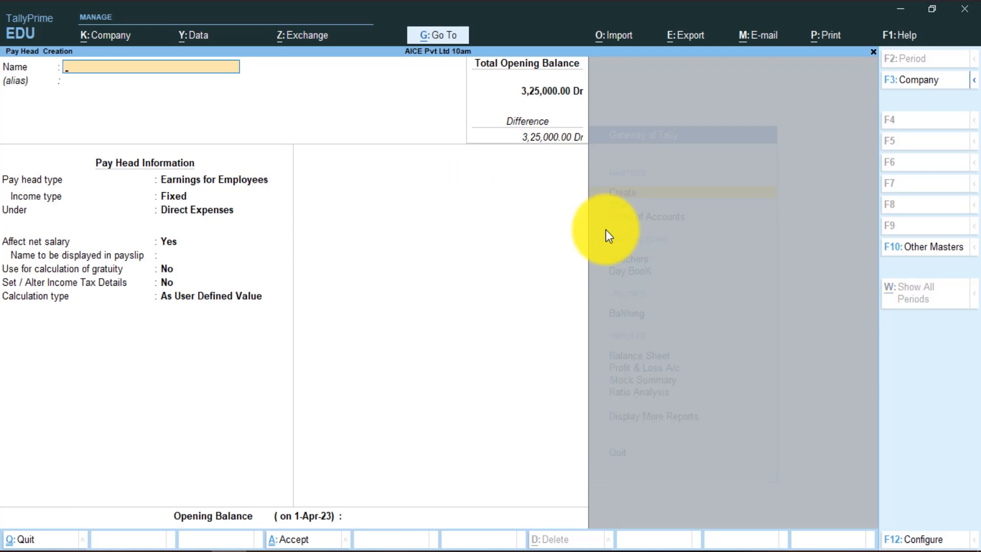
- Quit the blank pay head form and open the Alter list of existing pay heads
key(Escape)
key(y)
key(Escape)
key(Down)
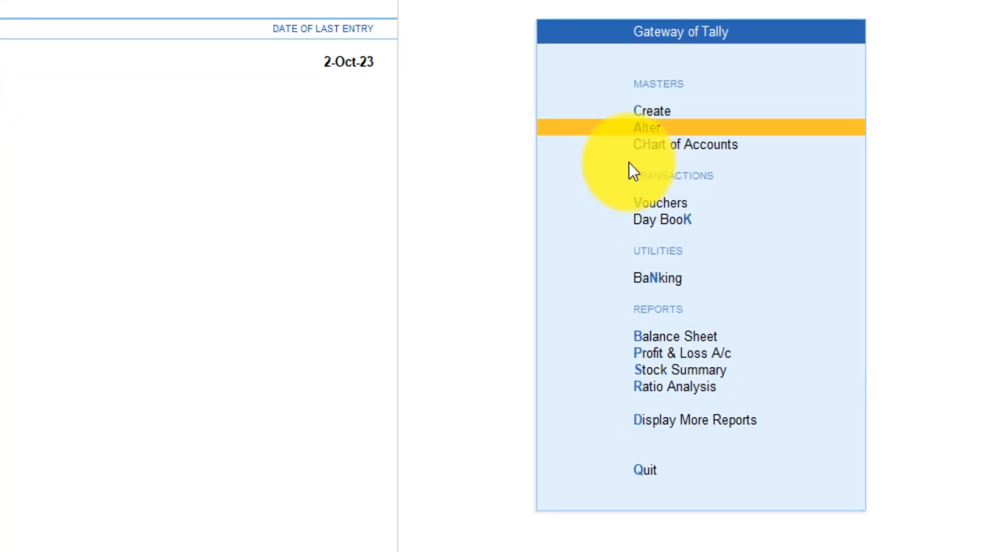
key(Return)
key(Down)
key(Down)
key(Down)
key(Down)
key(Down)
key(Down)
key(Down)
key(Down)
key(Down)
key(Down)
key(Down)
key(Down)
key(Down)
key(Down)
key(Down)
key(Down)
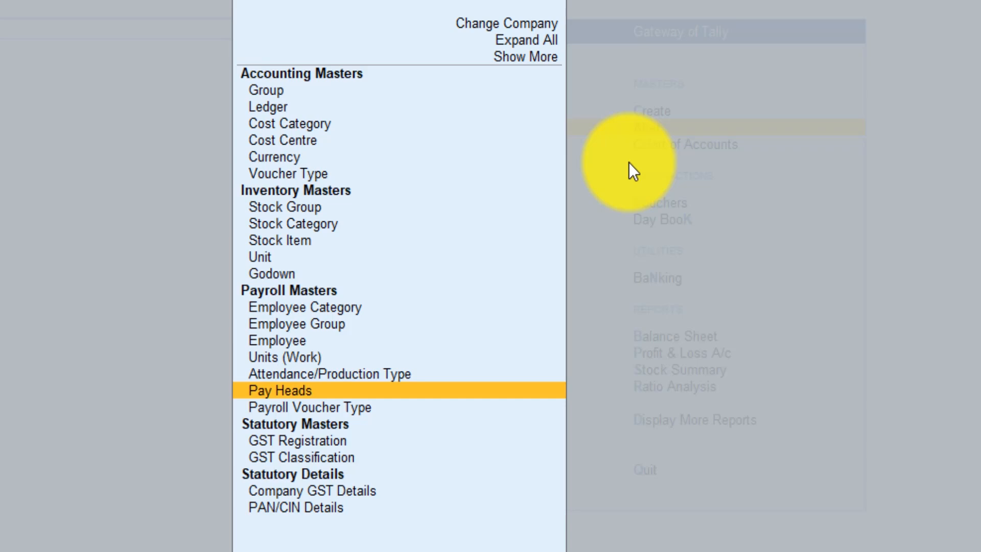
key(Return)
- Review the six existing pay heads, including DA, then return to the Create masters list
key(Down)
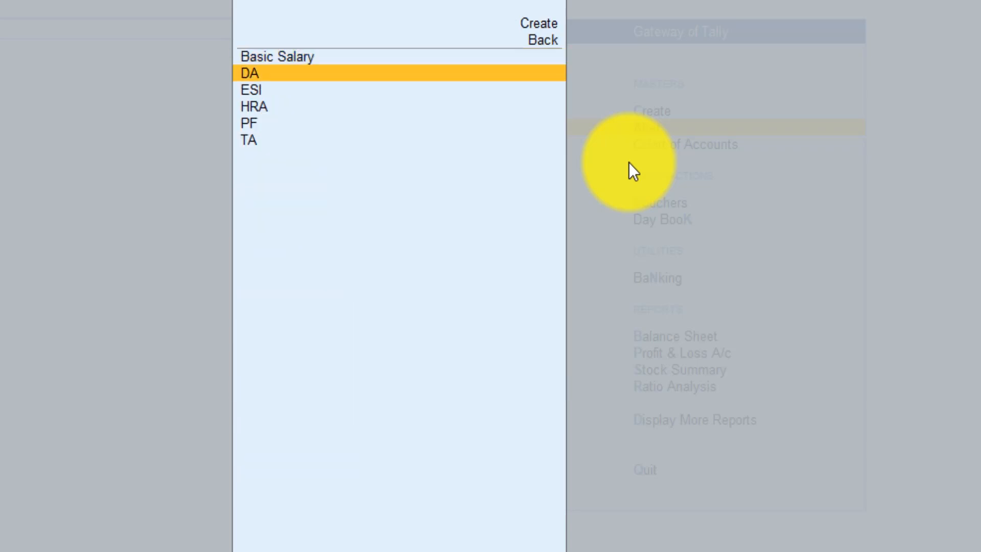
key(Down)
key(Down)
key(Down)
key(Up)
key(Up)
key(Up)
key(Up)
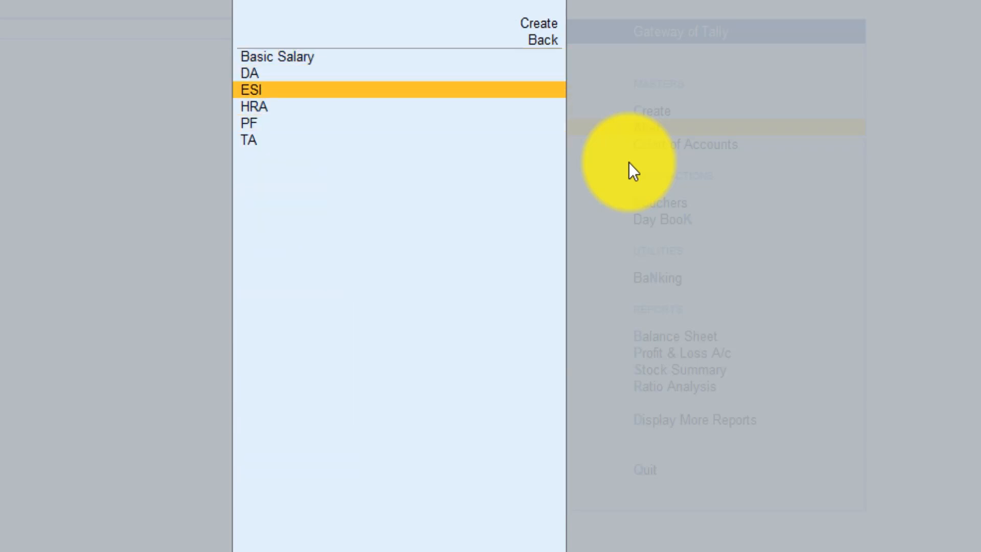
key(Down)
key(Down)
key(Down)
key(Down)
key(Down)
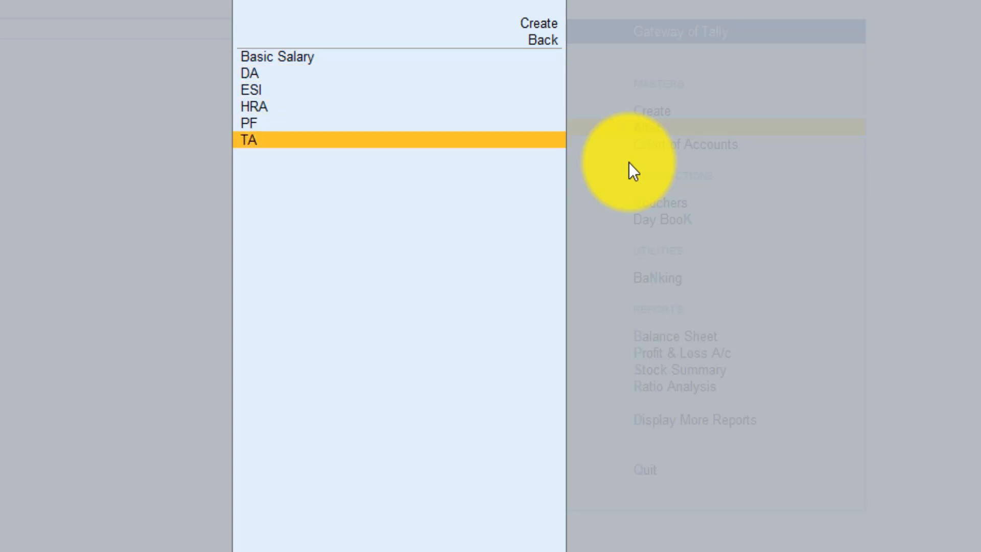
key(Up)
key(Up)
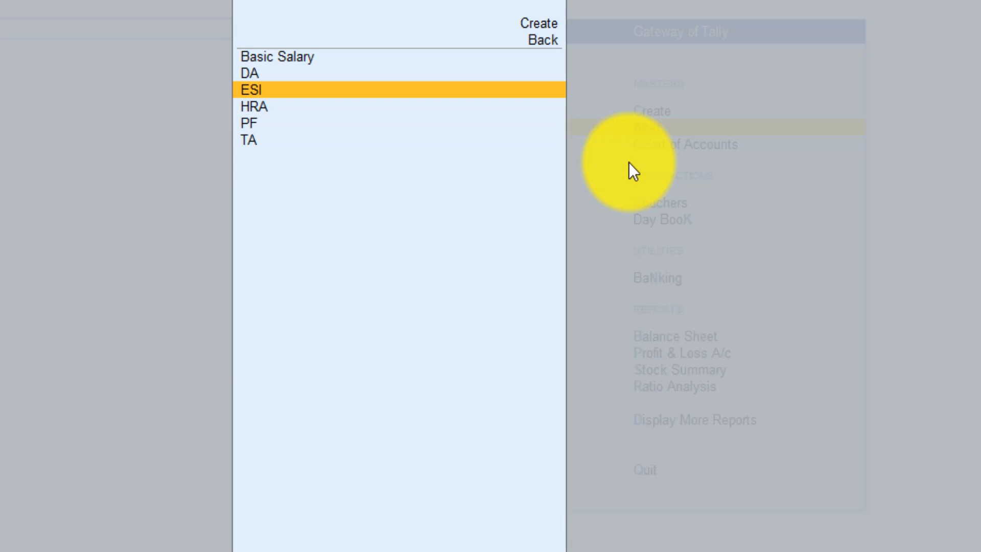
key(Escape)
key(Escape)
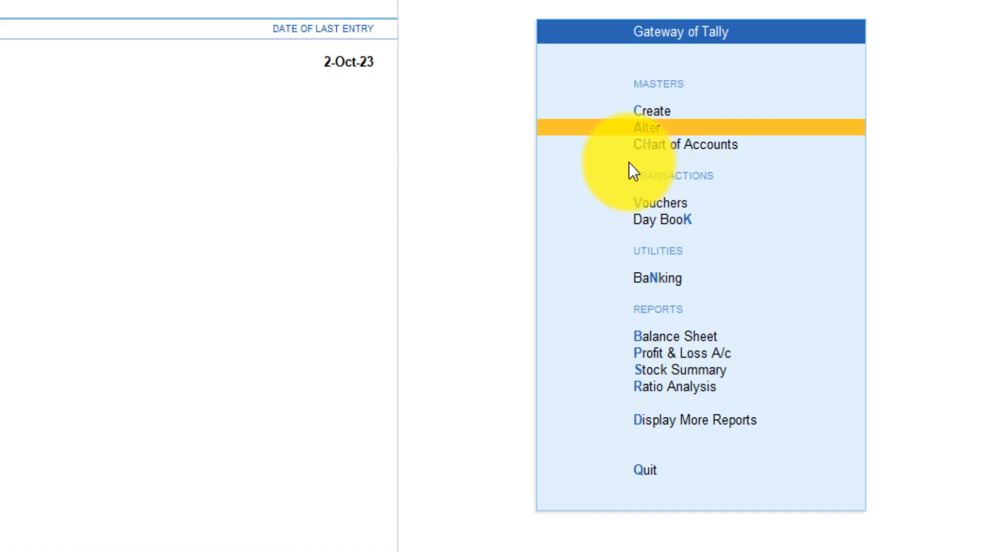
key(Up)
key(Return)
key(Down)
key(Down)
key(Down)
key(Down)
key(Down)
key(Down)
key(Down)
key(Down)
key(Down)
key(Down)
key(Down)
key(Down)
key(Down)
key(Down)
key(Down)
key(Down)
- Create the 'Slary Slip' pay head with type Not Applicable, under Current Liabilities
key(Return)
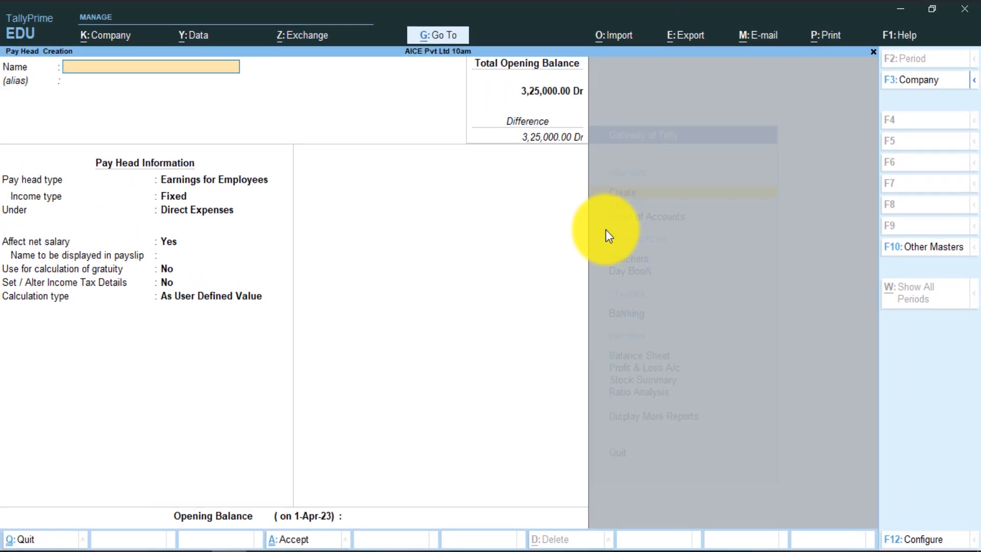
text(Slary Slip)
key(Return)
key(Return)
key(Up)
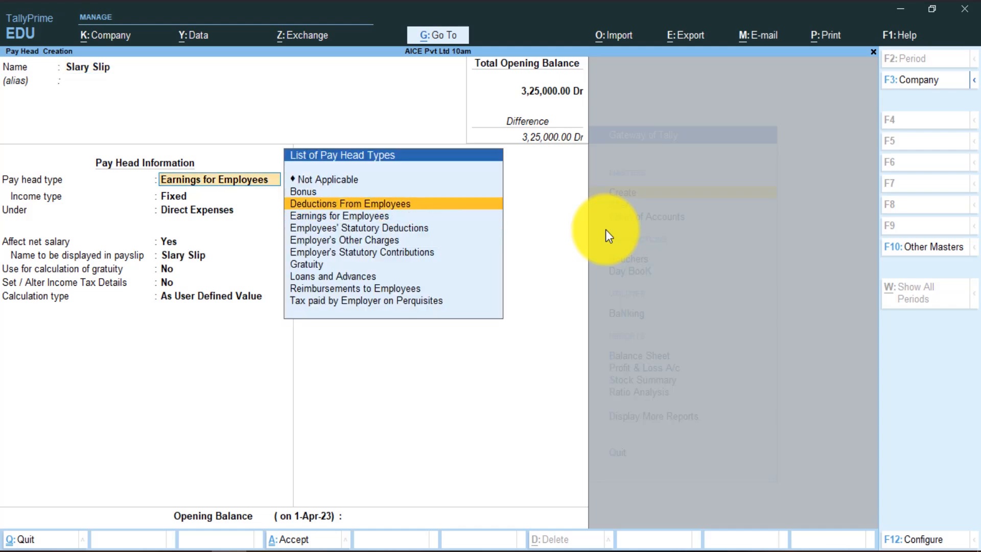
key(Up)
key(Up)
key(Return)
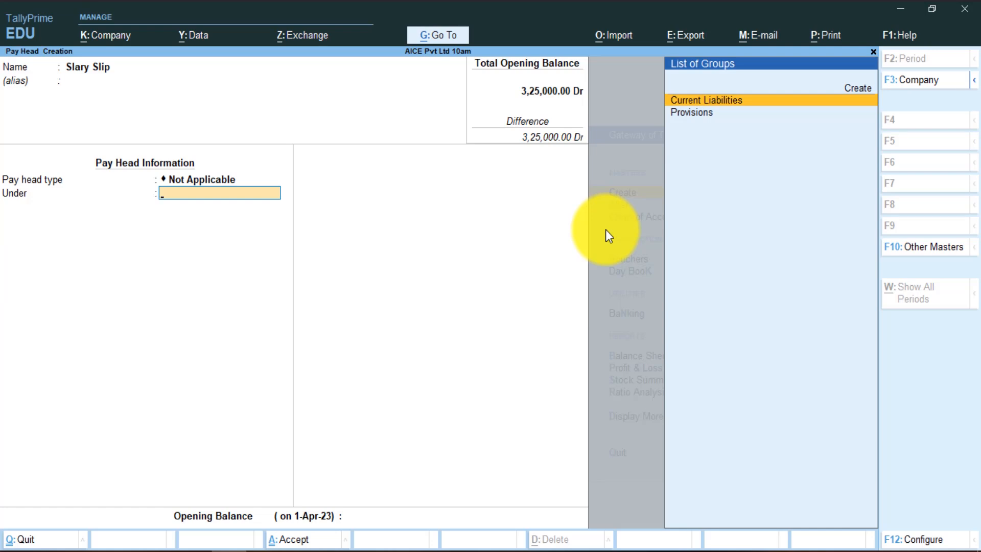
key(Return)
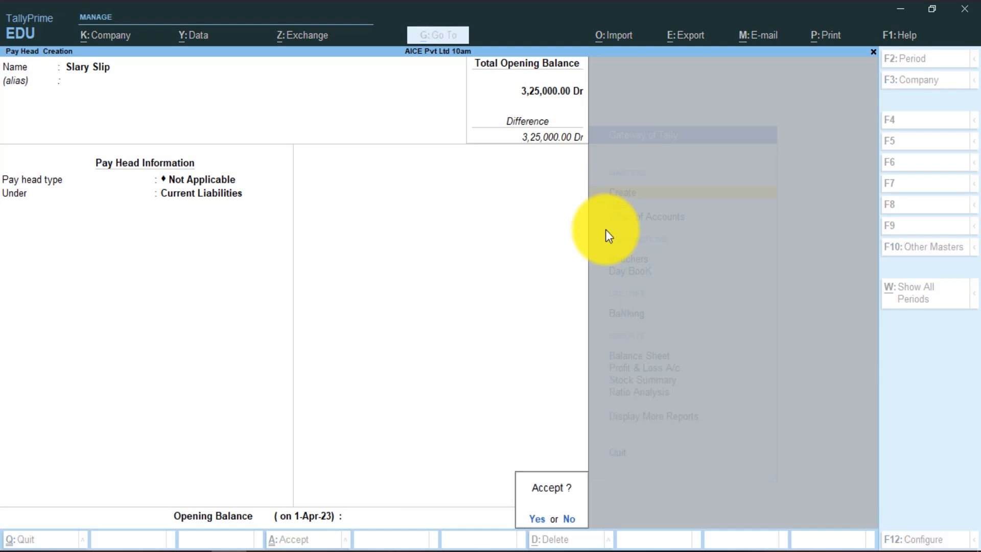
key(Return)
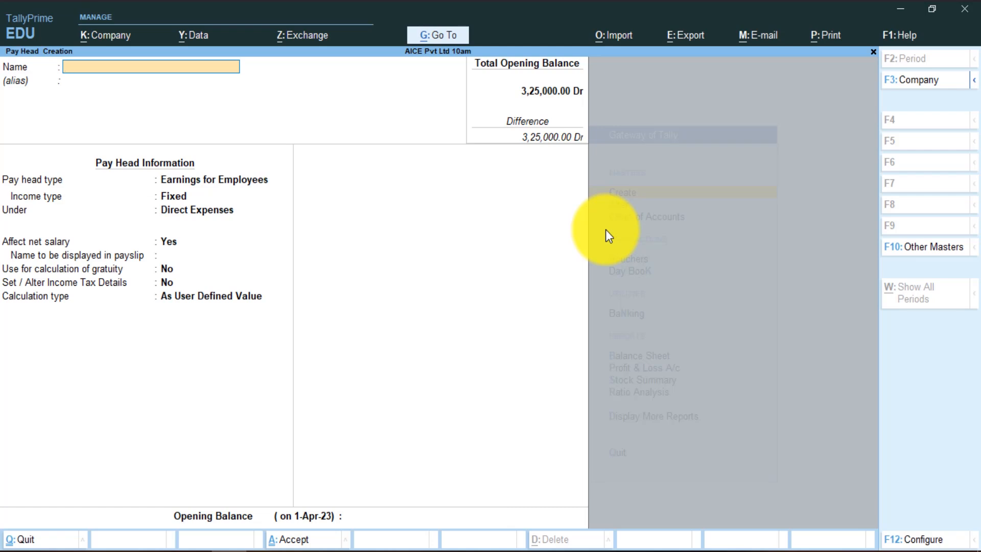
- Quit the pay head form and reopen a blank pay head creation form
key(Escape)
key(Return)
click(357, 390)
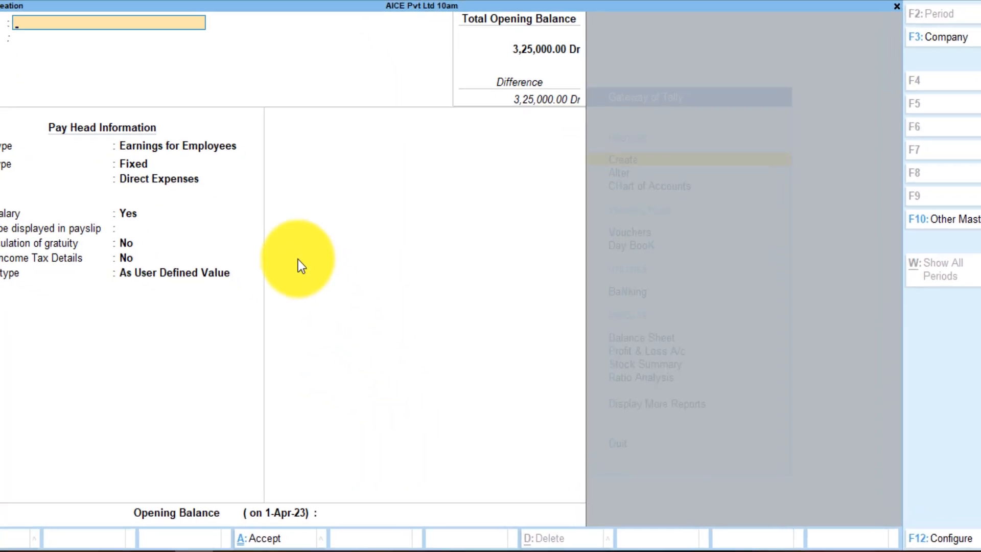
- Create the Accountent employee category and the Accountent employee group
key(Escape)
key(Up)
key(Up)
key(Up)
key(Up)
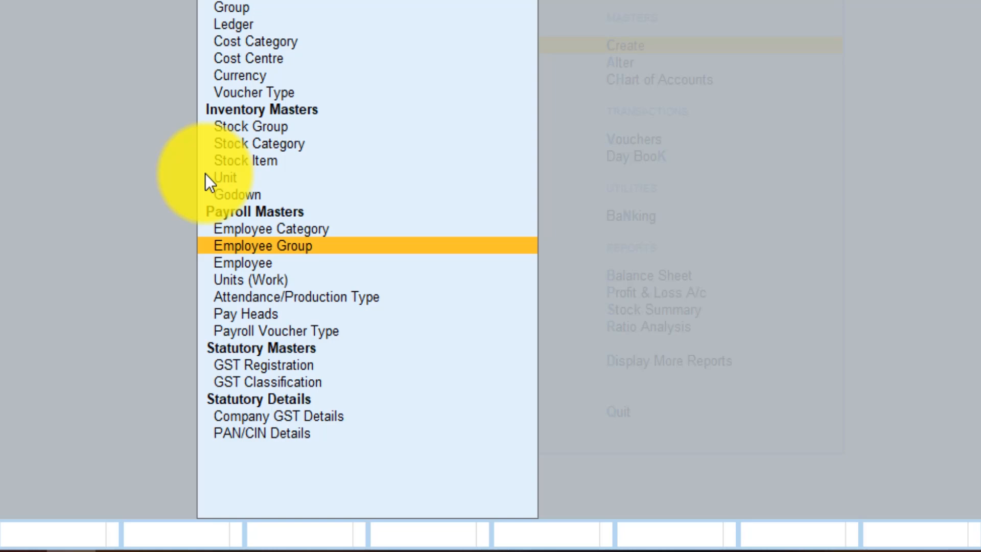
key(Return)
text(A)
key(Up)
key(Up)
key(Return)
text(Accounta)
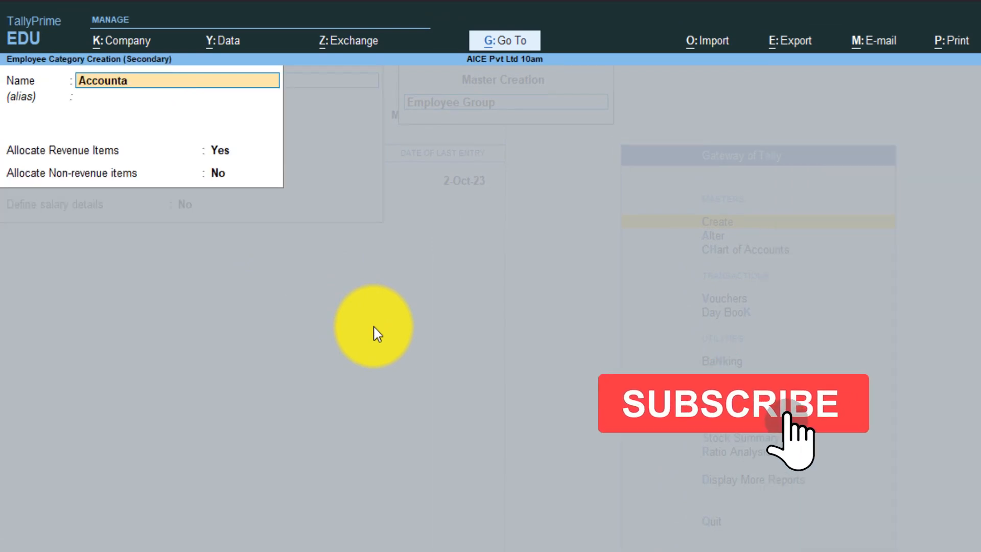
key(BackSpace)
text(ent)
key(Return)
key(Return)
key(Return)
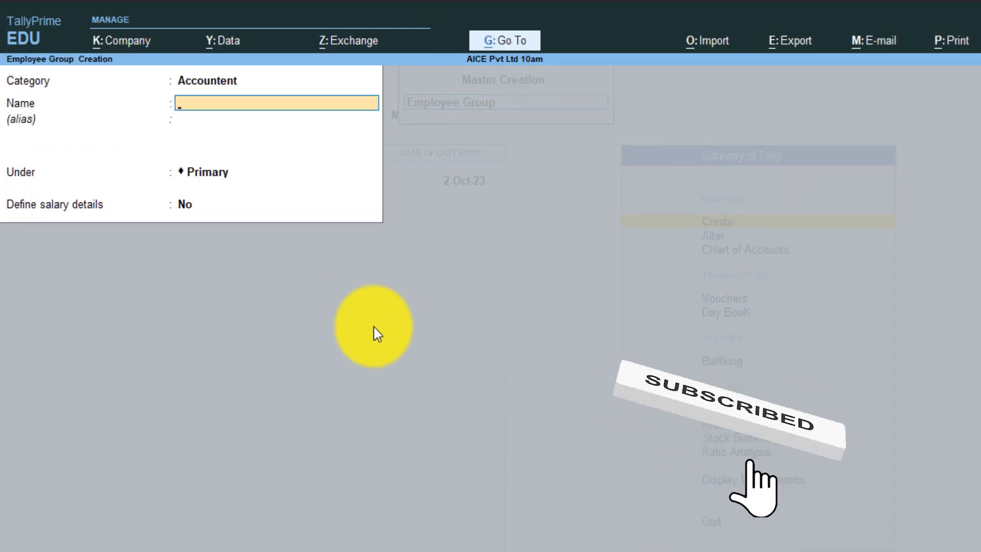
text(Accountent)
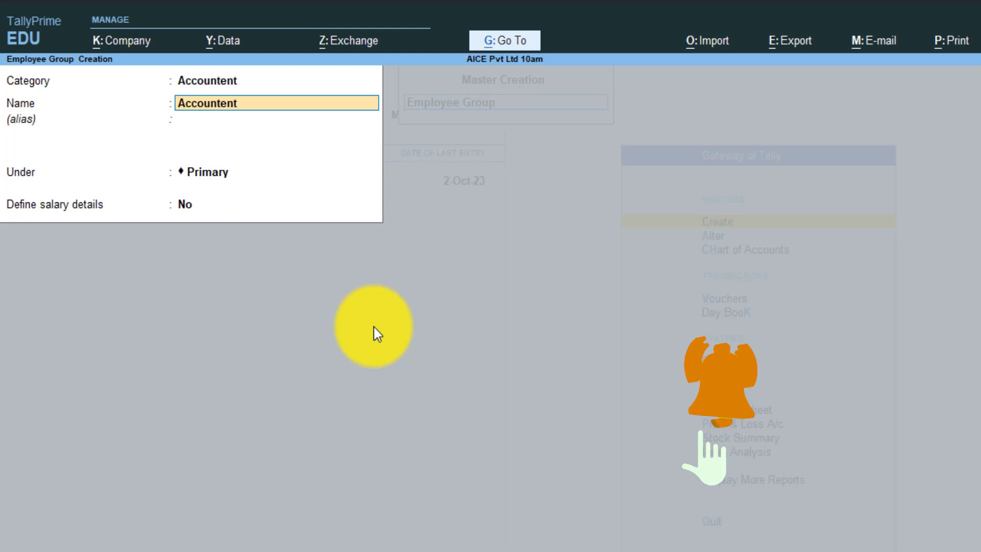
key(Return)
key(Return)
key(Return)
key(Return)
key(Return)
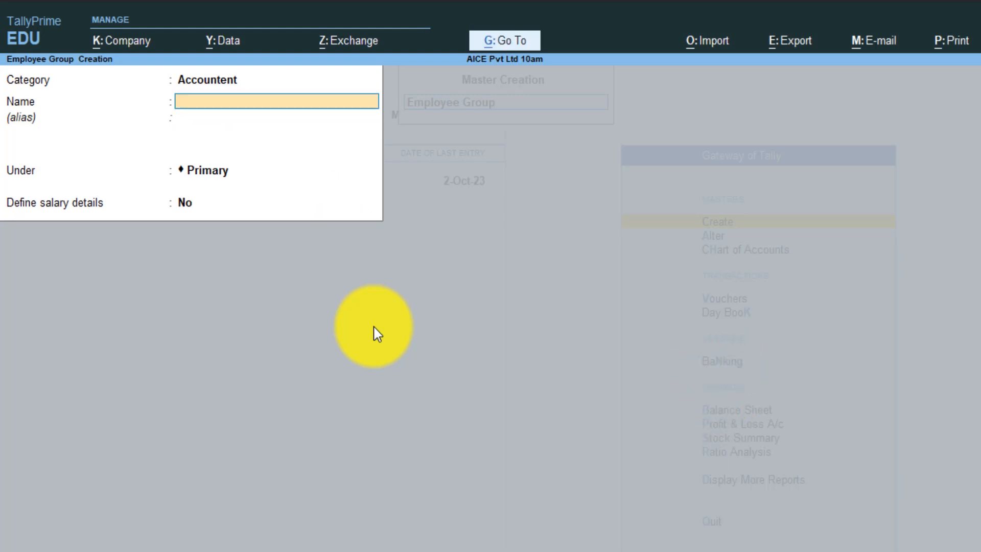
- Create the Manager employee category and the Manager employee group
key(BackSpace)
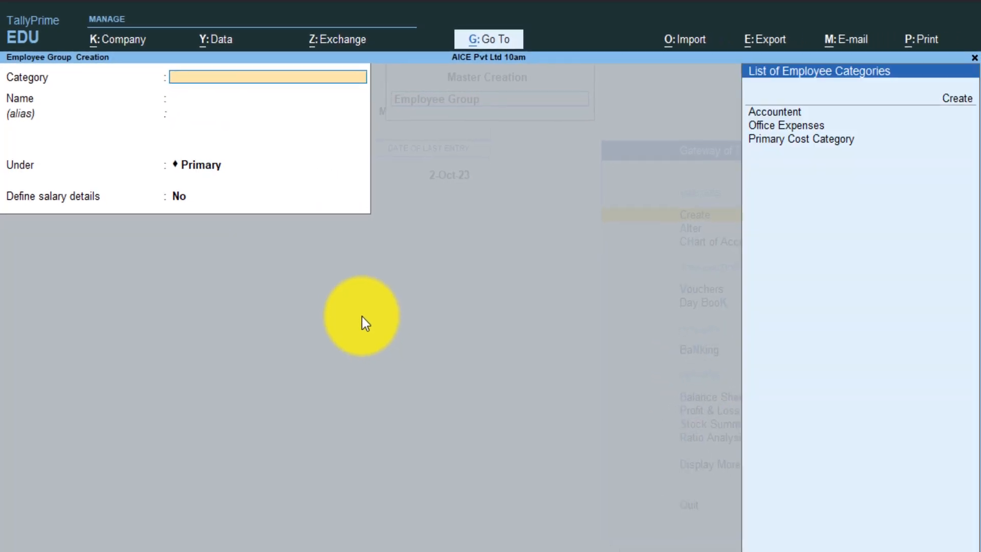
key(alt+c)
text(Manager)
key(ctrl+a)
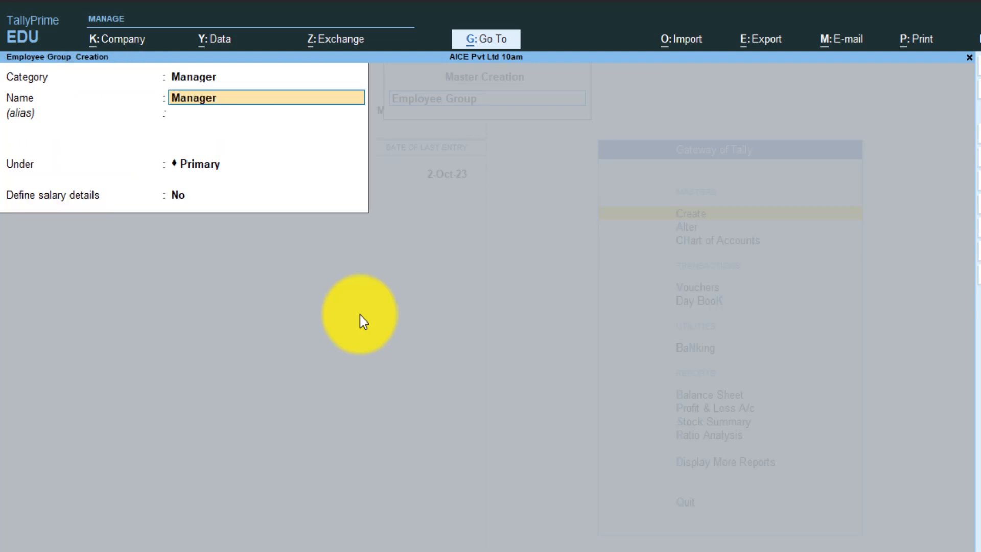
key(Return)
key(Return)
key(Return)
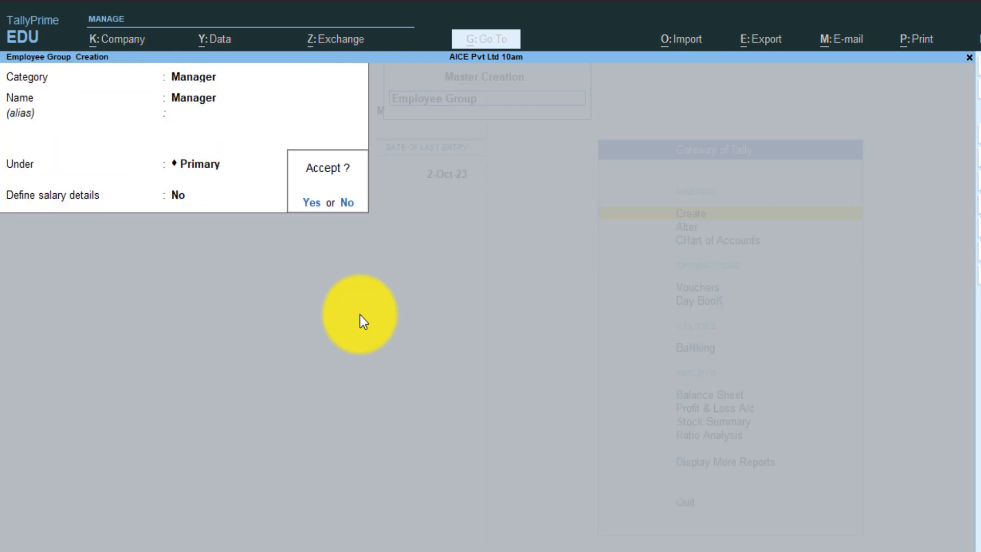
key(Return)
key(Escape)
- Check that the Accountent and Manager groups appear under Alter > Employee Group
key(Return)
key(Escape)
key(Down)
key(Return)
key(Down)
key(Down)
key(Down)
key(Down)
key(Down)
key(Down)
key(Down)
key(Down)
key(Down)
key(Down)
key(Down)
key(Down)
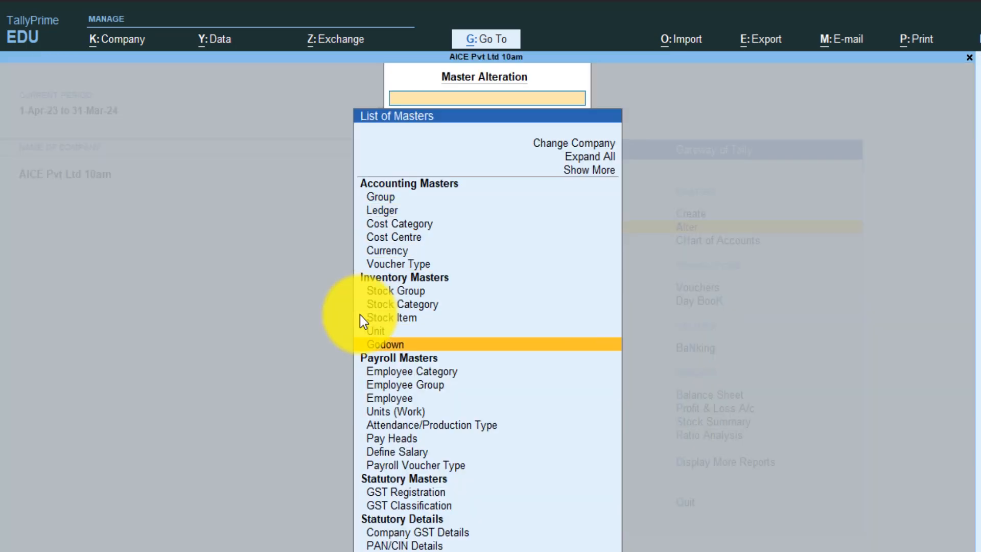
key(Return)
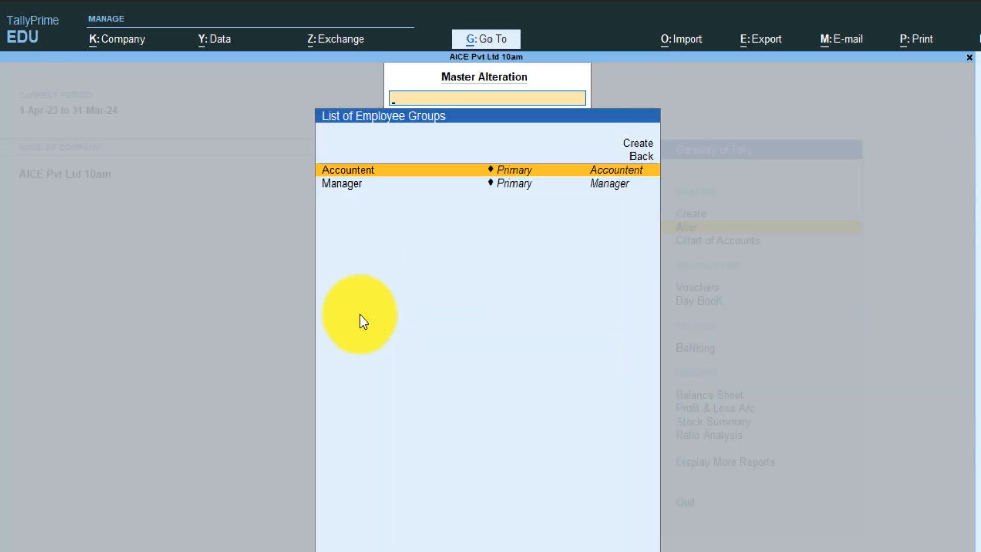
key(Down)
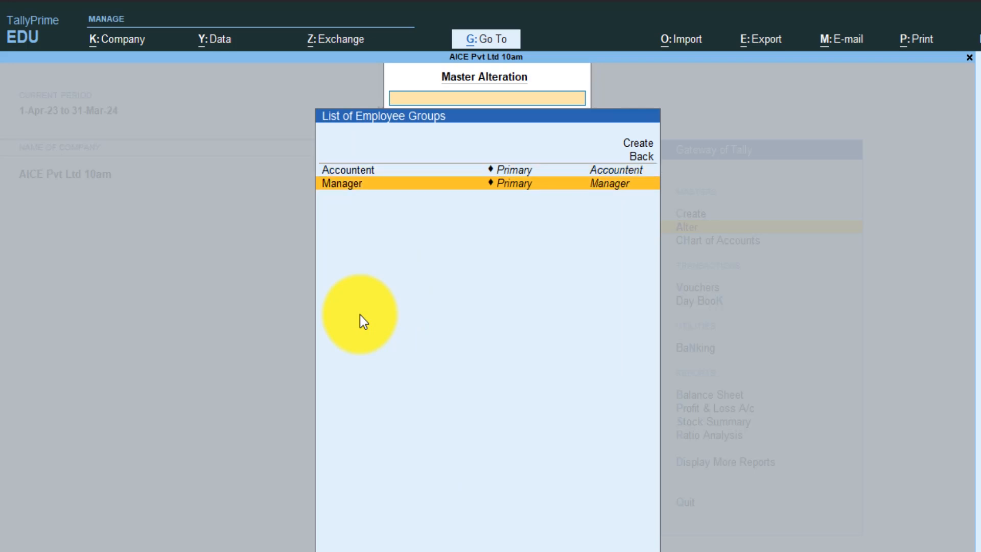
key(Up)
key(Escape)
key(Escape)
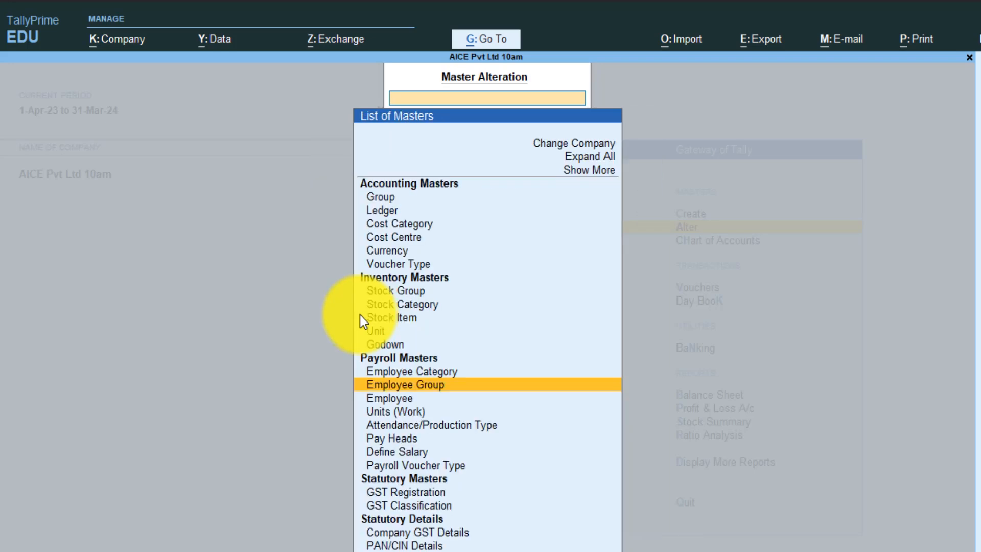
key(Up)
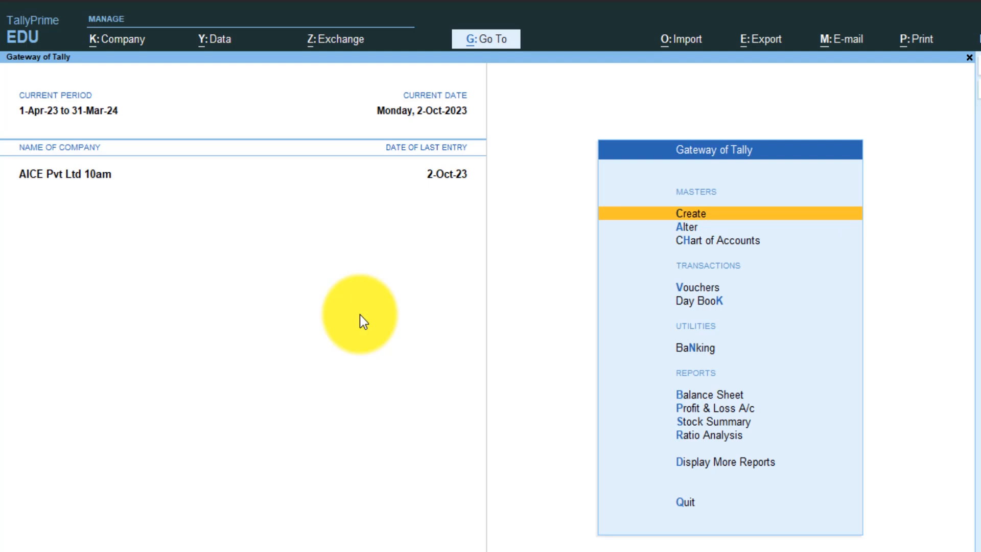
- Start a new Employee master under the Accountent category
key(Return)
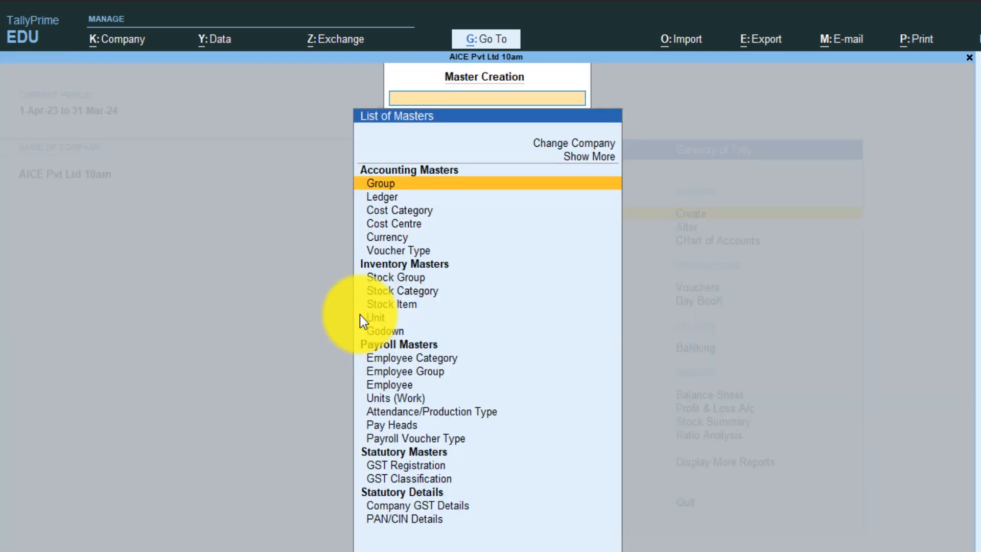
key(Down)
key(Down)
key(Down)
key(Down)
key(Down)
key(Down)
key(Down)
key(Down)
key(Down)
key(Down)
key(Down)
key(Down)
key(Down)
key(Down)
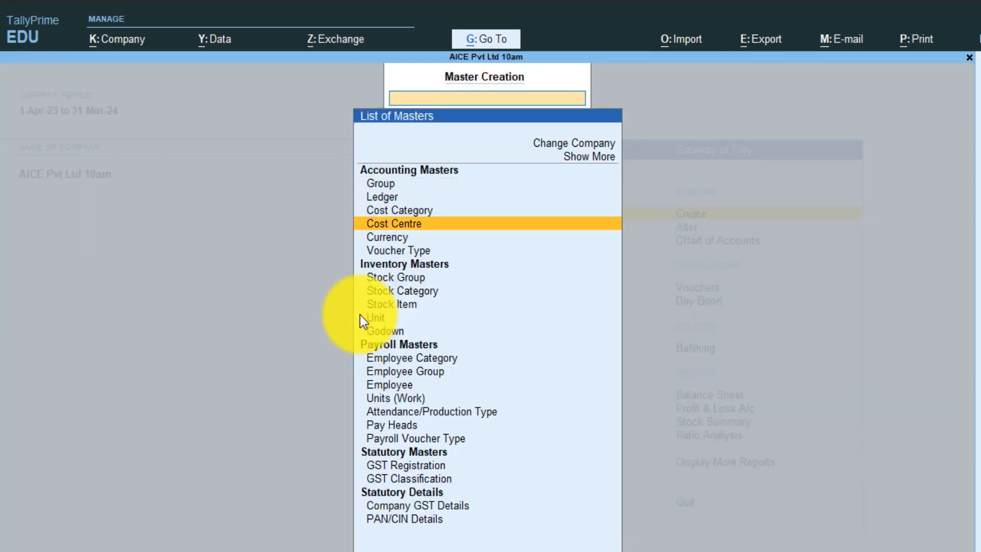
key(Up)
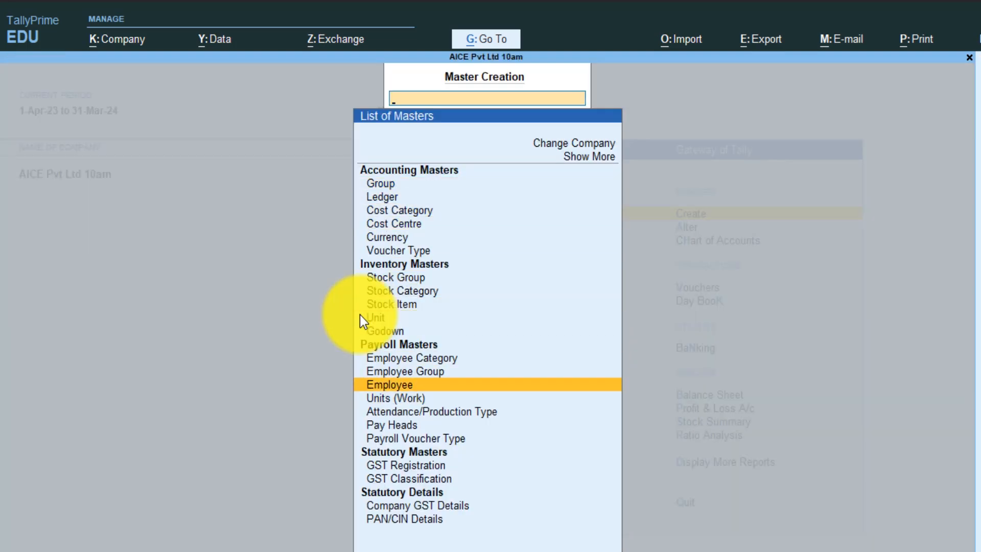
key(Return)
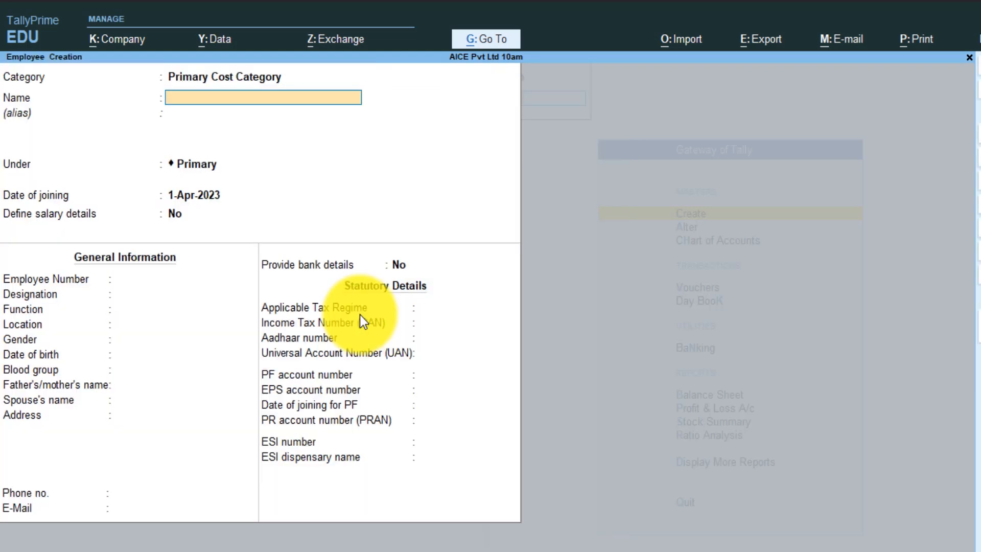
key(BackSpace)
key(space)
key(Down)
key(Down)
key(Down)
key(Up)
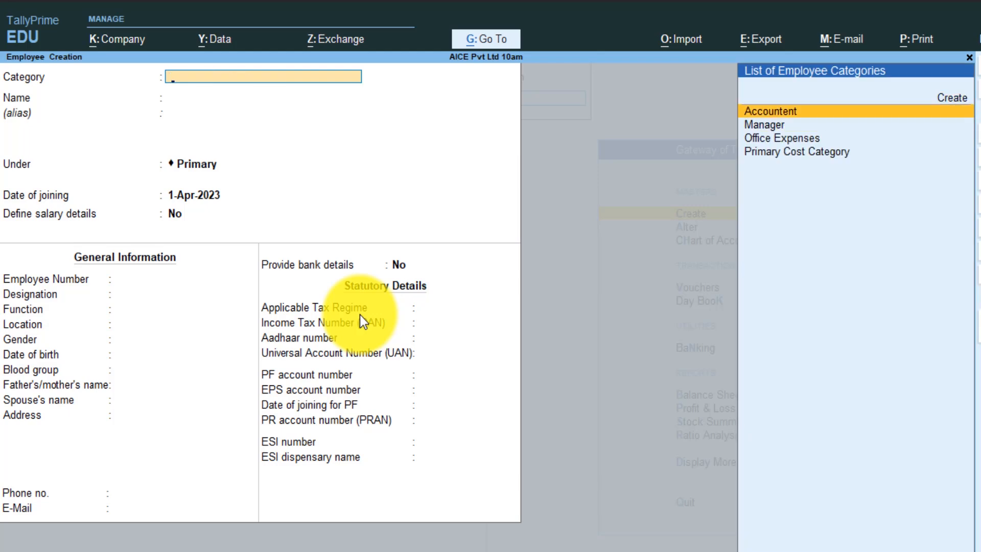
key(Return)
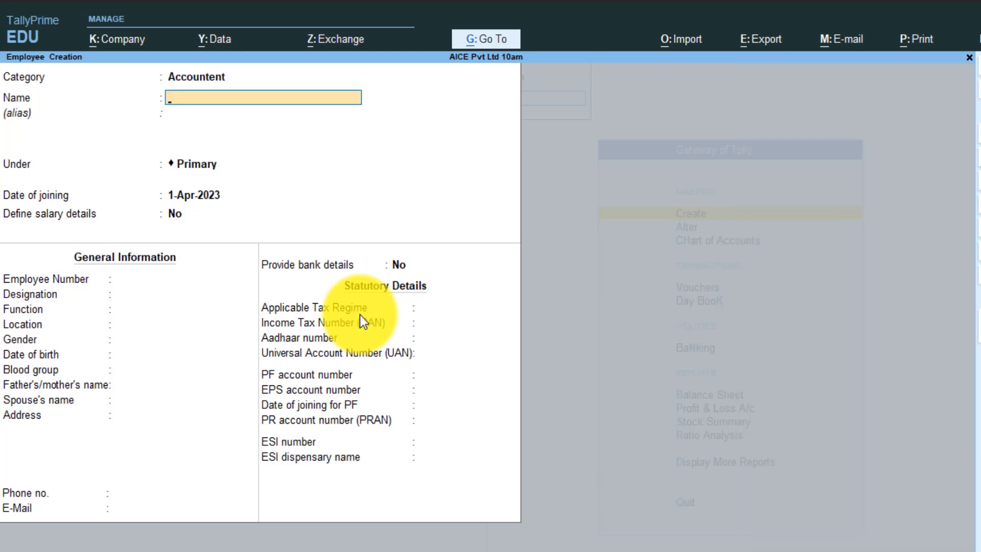
- Enter the employee's name, place them in the Accountent group, joining date 1-Apr-2021
text(Neha)
key(Return)
key(Return)
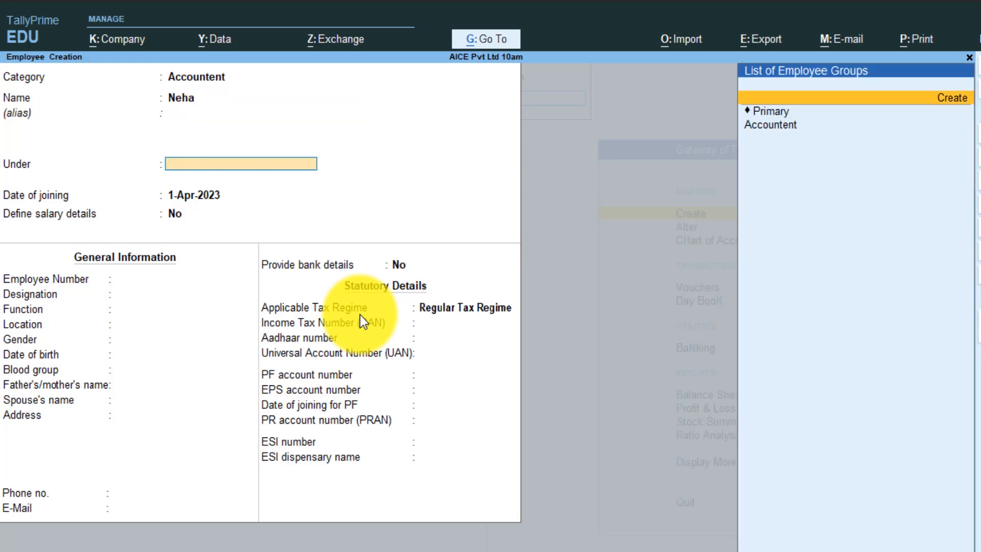
key(Down)
key(Down)
key(Return)
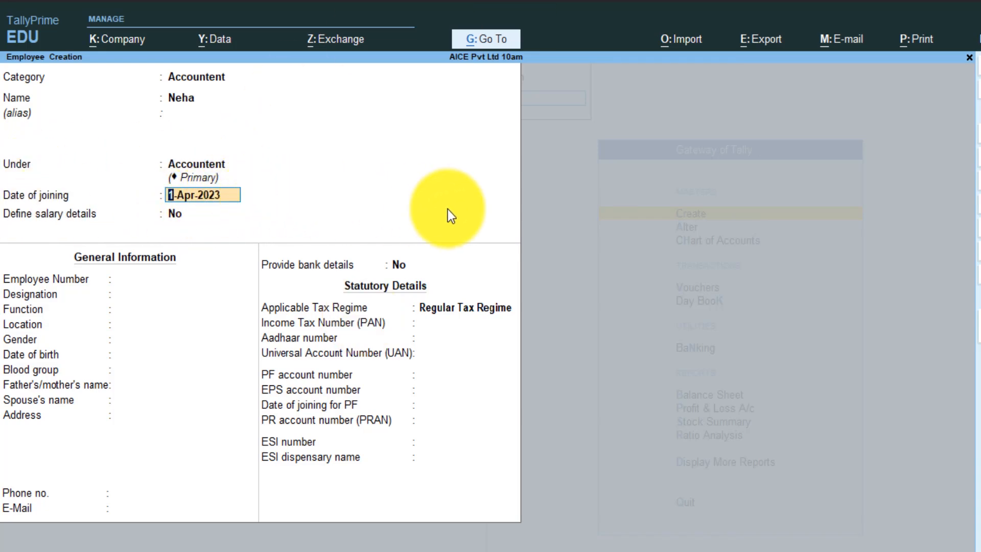
text(1-4-2021)
key(Return)
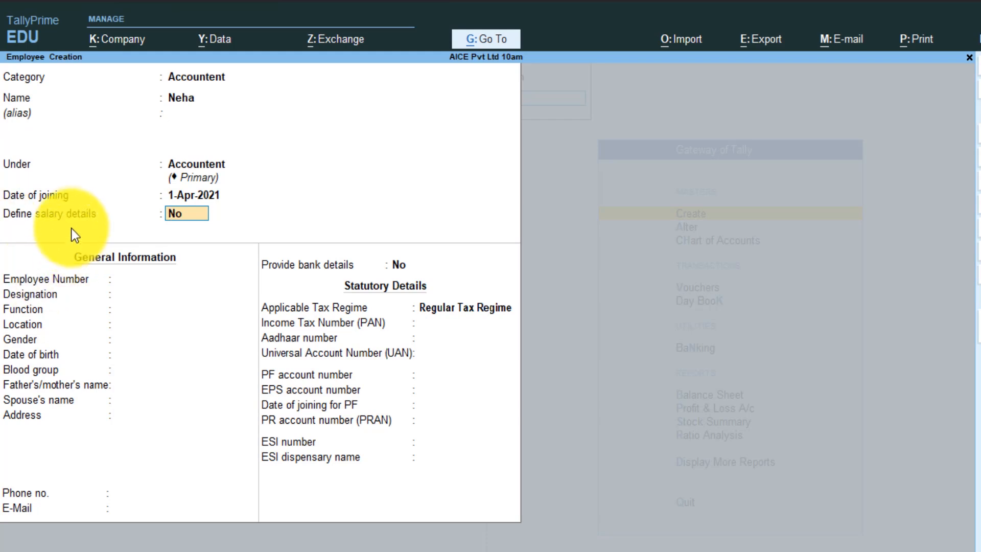
- Turn on salary details and add Basic Salary at 12,000 per month
click(180, 218)
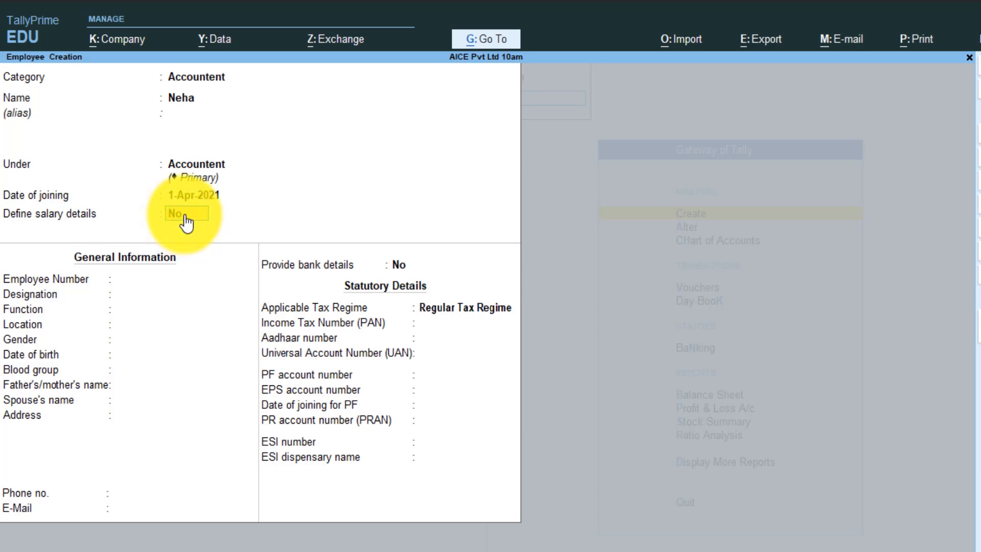
text(y)
key(Return)
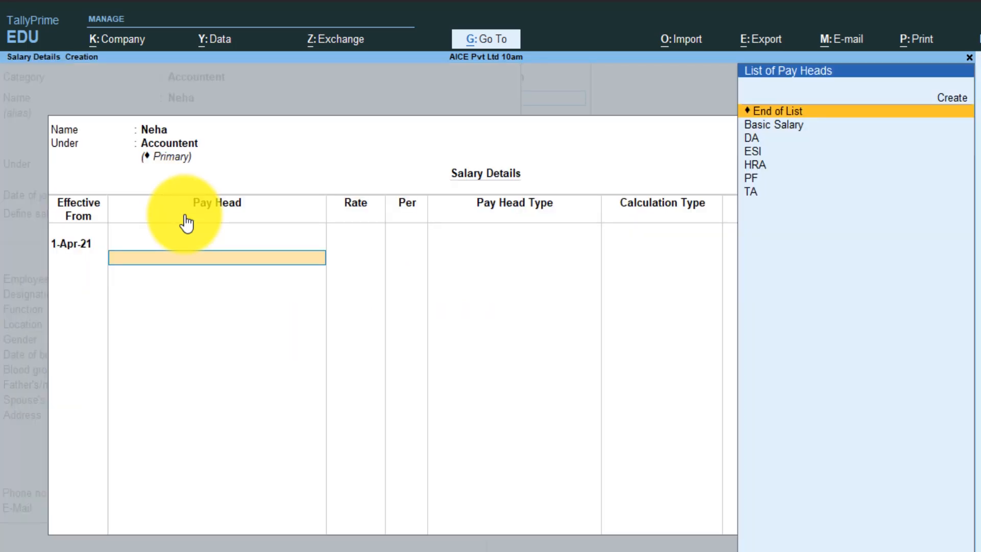
key(Down)
key(Down)
key(Up)
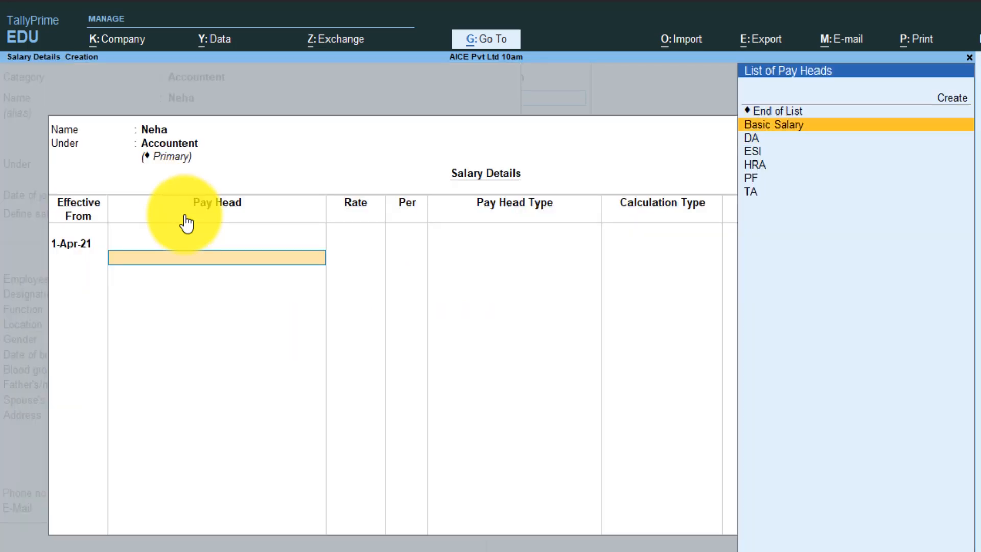
key(Return)
text(12000)
key(Return)
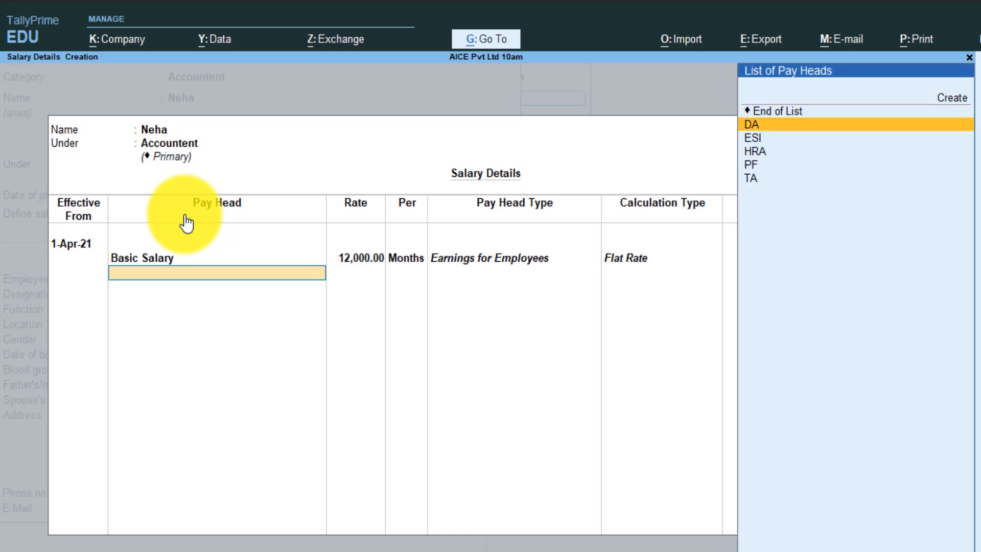
- Add DA, HRA, TA, PF and ESI pay heads and accept the salary details
key(Return)
key(Down)
key(Down)
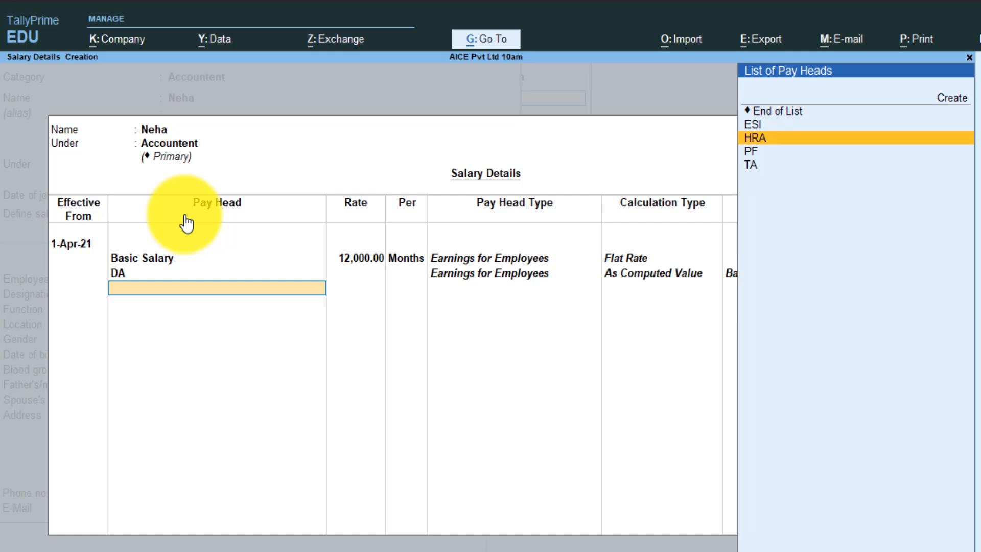
key(Return)
key(Down)
key(Down)
key(Down)
key(Return)
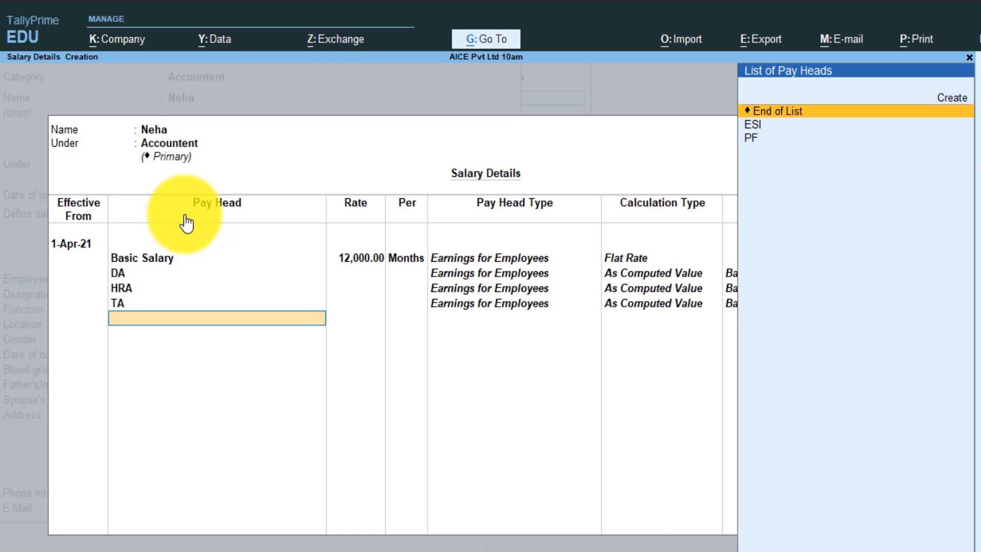
key(Down)
key(Down)
key(Return)
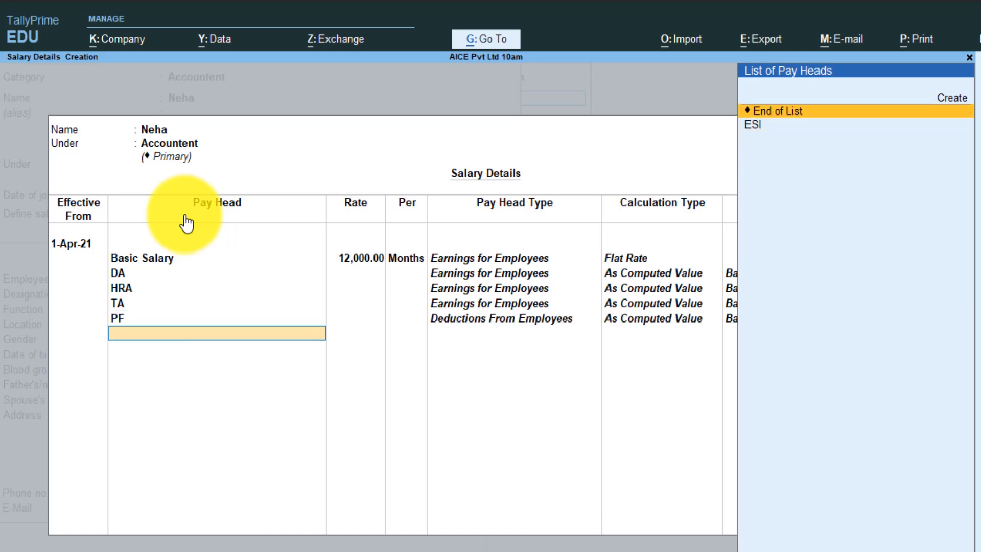
key(Down)
key(Return)
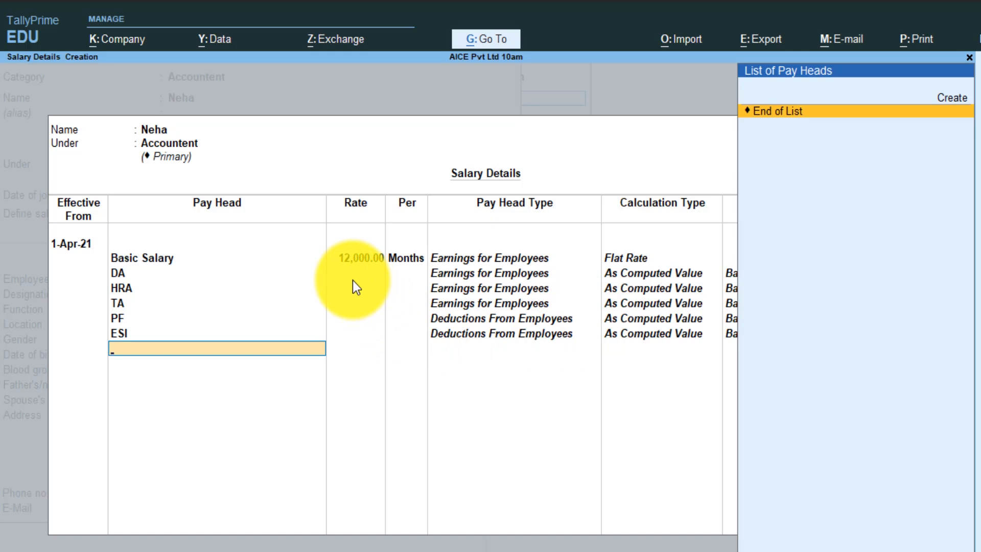
click(355, 257)
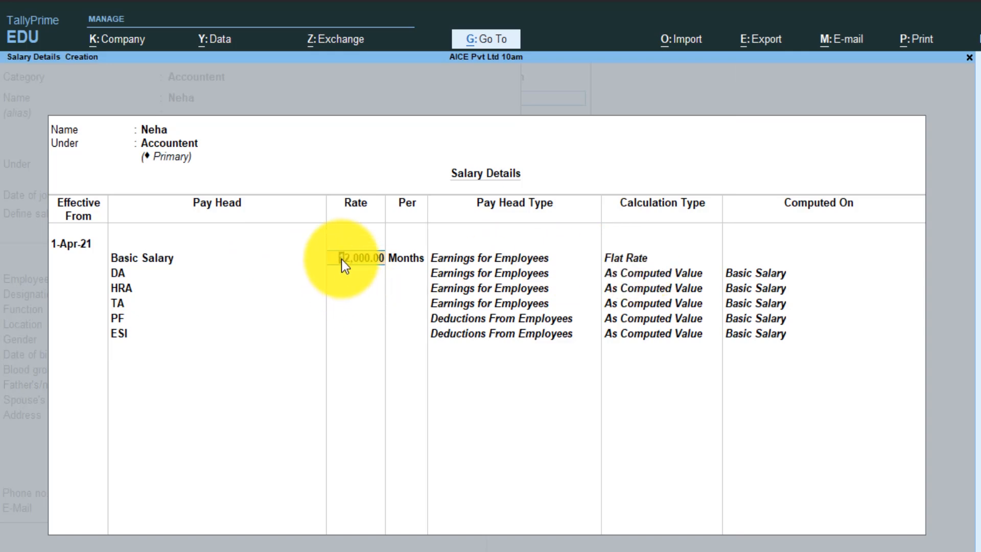
key(Return)
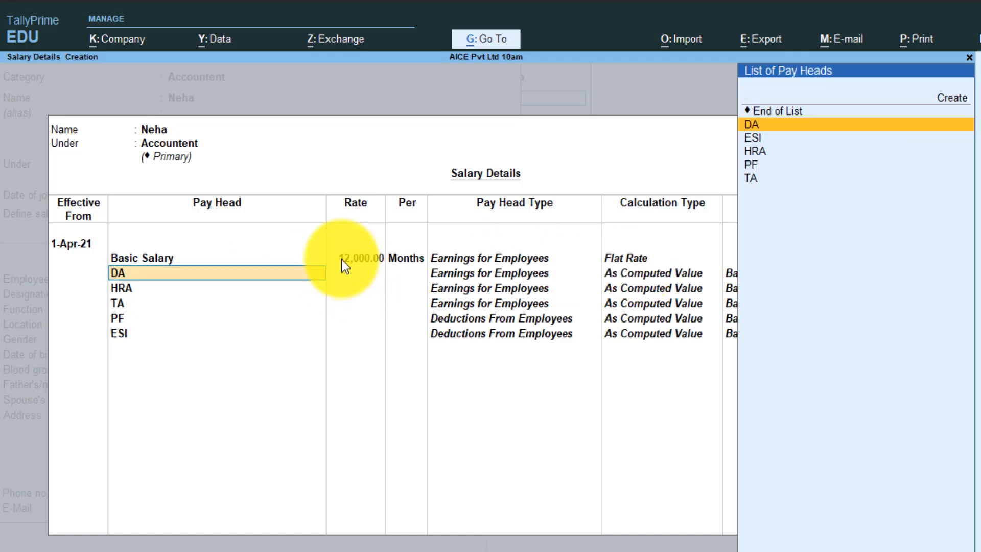
key(ctrl+a)
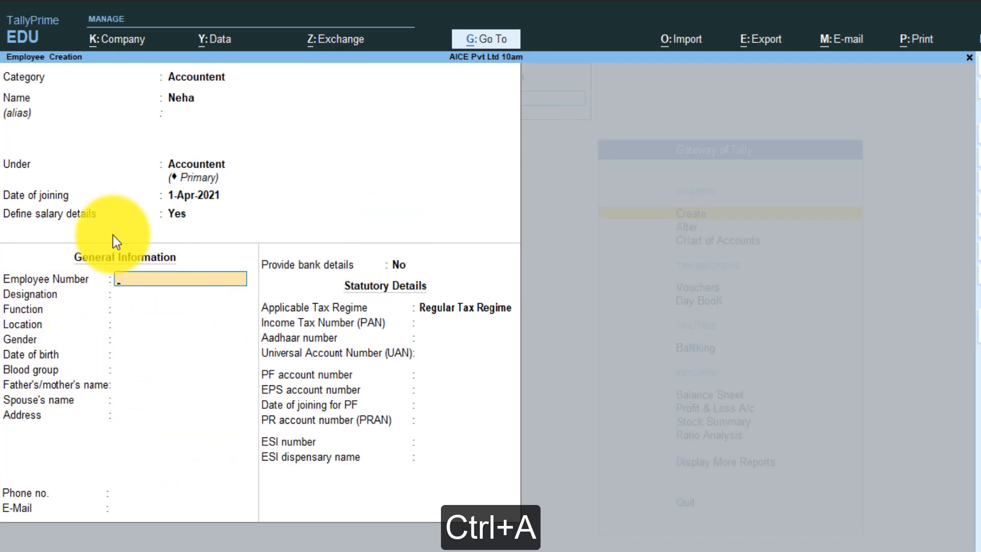
- Enter employee number 102, designation Assistent Accountent, function Account, location Delhi
text(102)
key(Return)
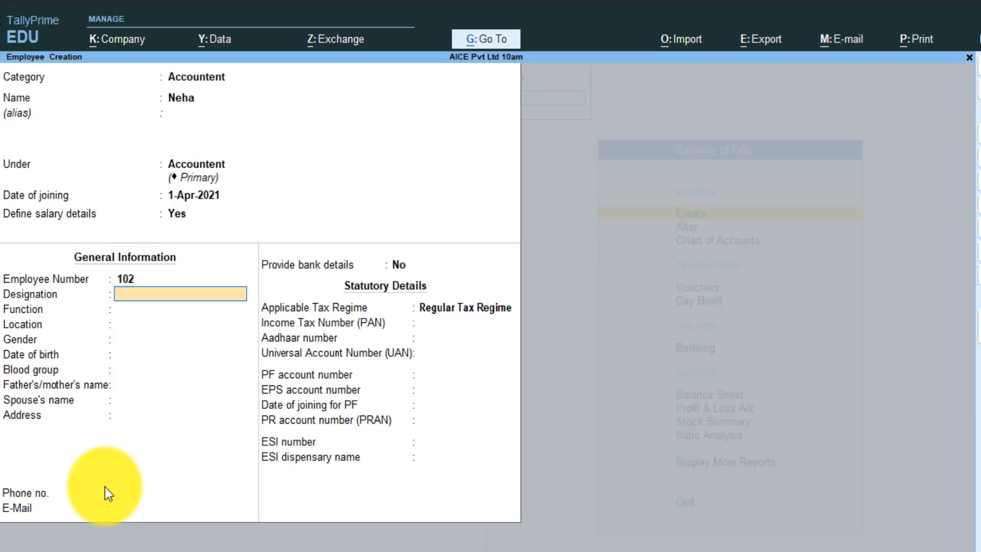
text(Assistent Accountent)
key(Return)
text(Account)
key(Return)
text(Delhi)
key(Return)
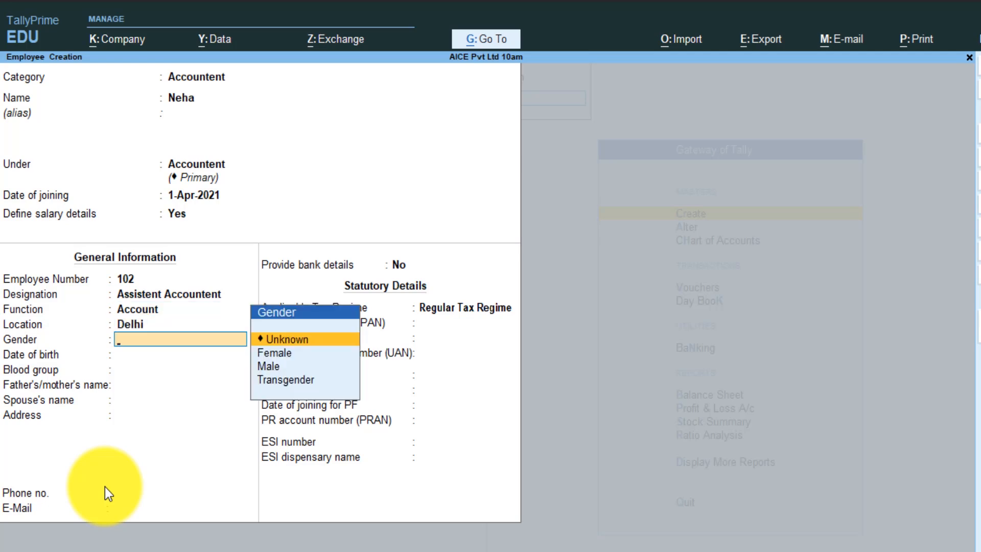
- Set gender to Female and save the employee record
key(Down)
key(Return)
key(Return)
key(Return)
key(Return)
key(Return)
key(Return)
key(Return)
key(Return)
key(Return)
key(Return)
key(Return)
key(Return)
key(Return)
key(Return)
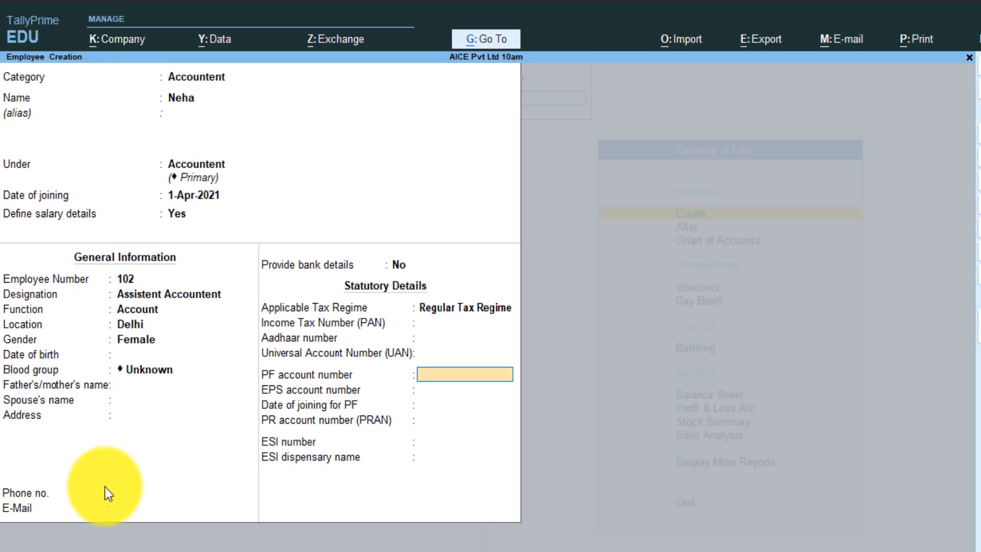
key(BackSpace)
key(BackSpace)
key(BackSpace)
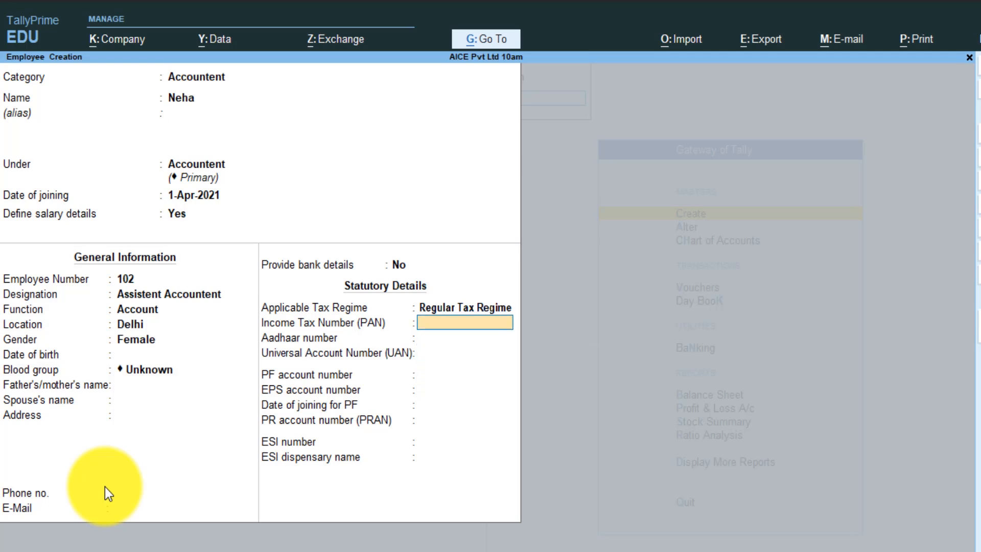
key(Return)
key(Return)
key(Return)
key(Return)
key(Return)
key(Return)
key(Return)
key(Return)
key(Return)
key(Return)
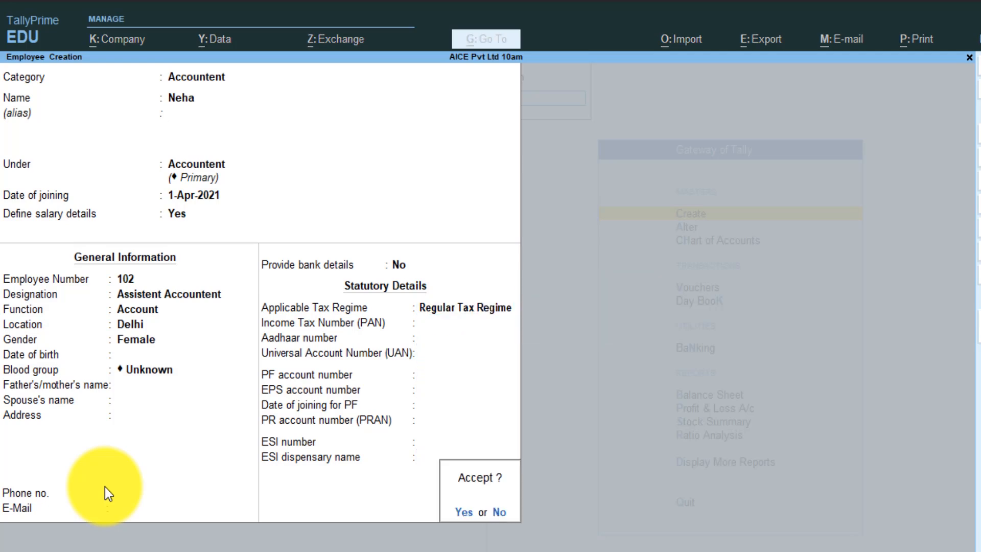
key(Return)
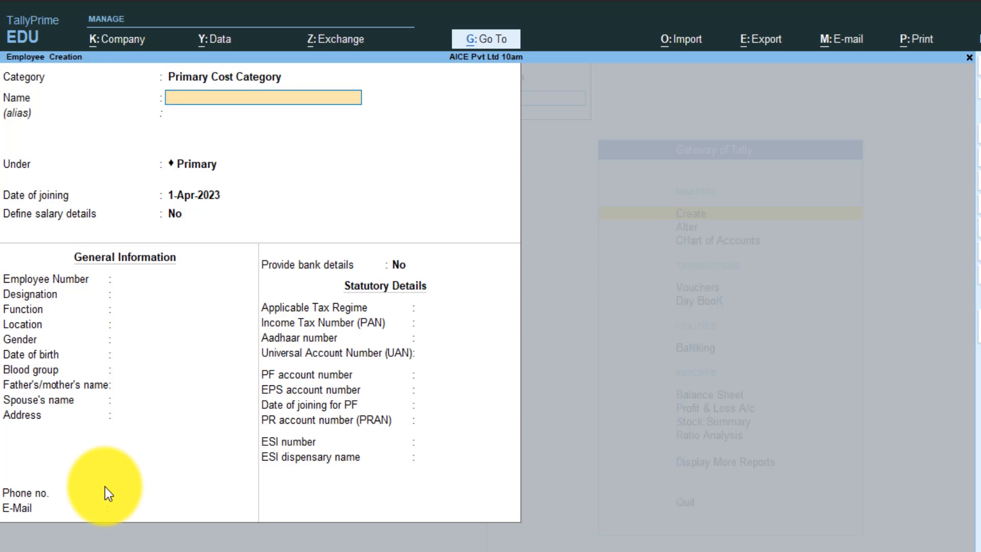
- Quit employee creation and browse the payroll masters in the Create list
key(Escape)
key(Return)
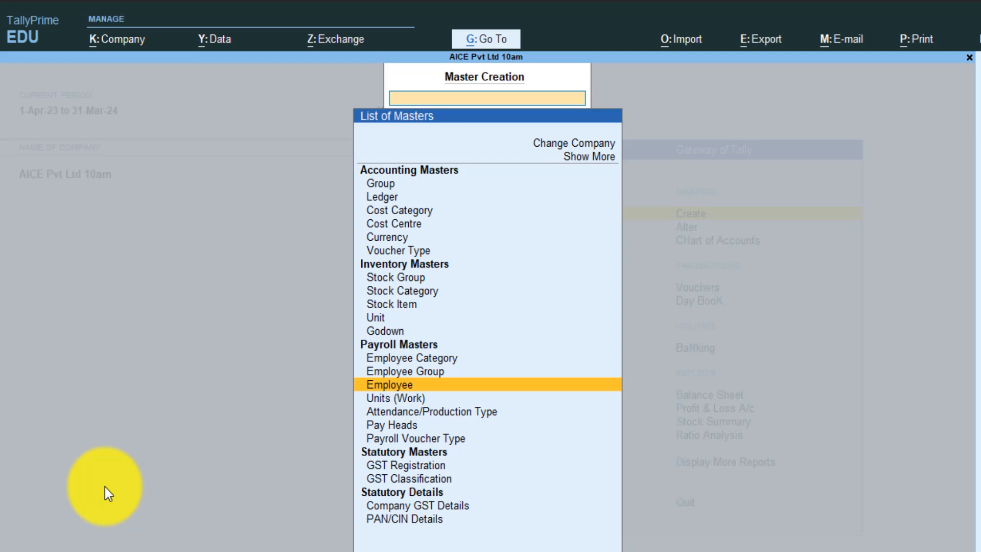
key(Down)
key(Down)
key(Down)
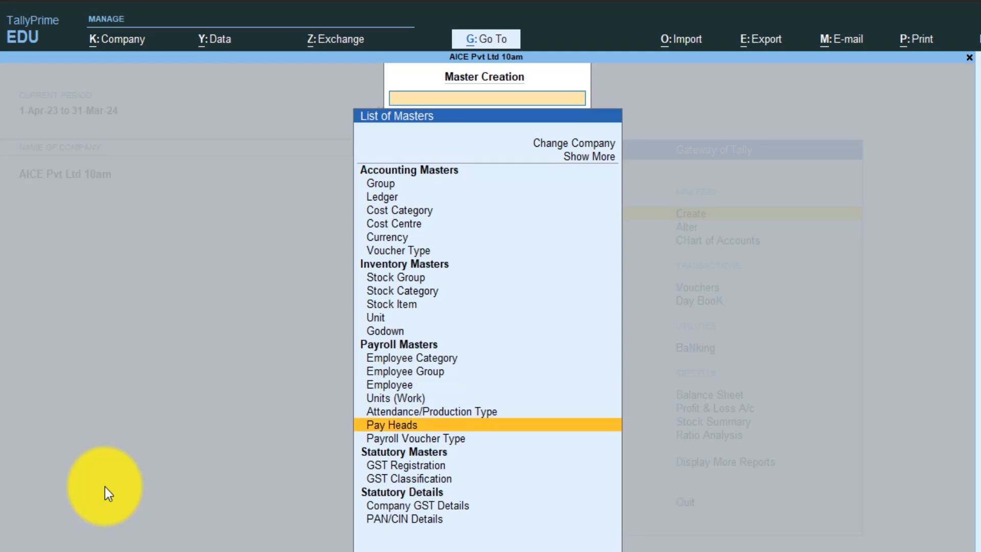
key(Down)
key(Up)
key(Up)
key(Up)
key(Down)
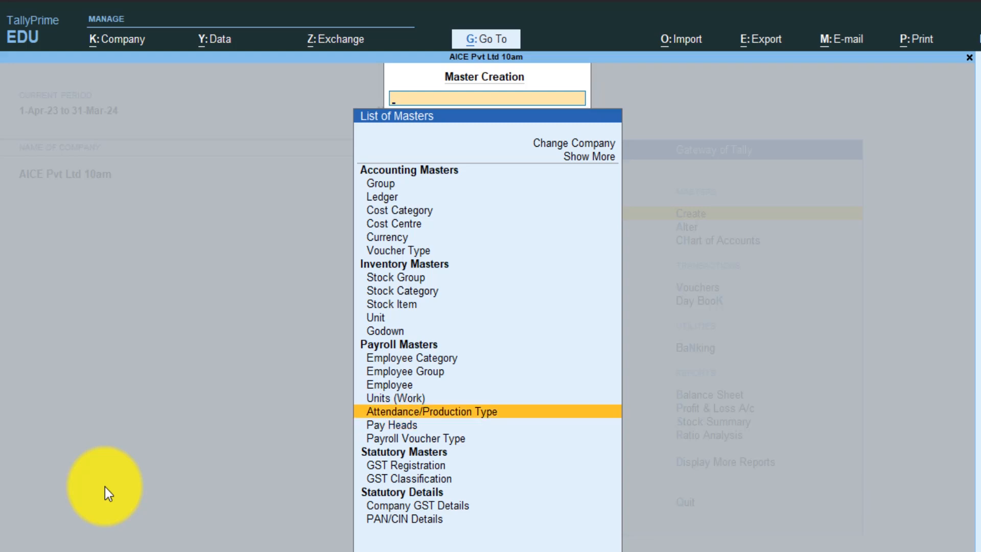
key(Down)
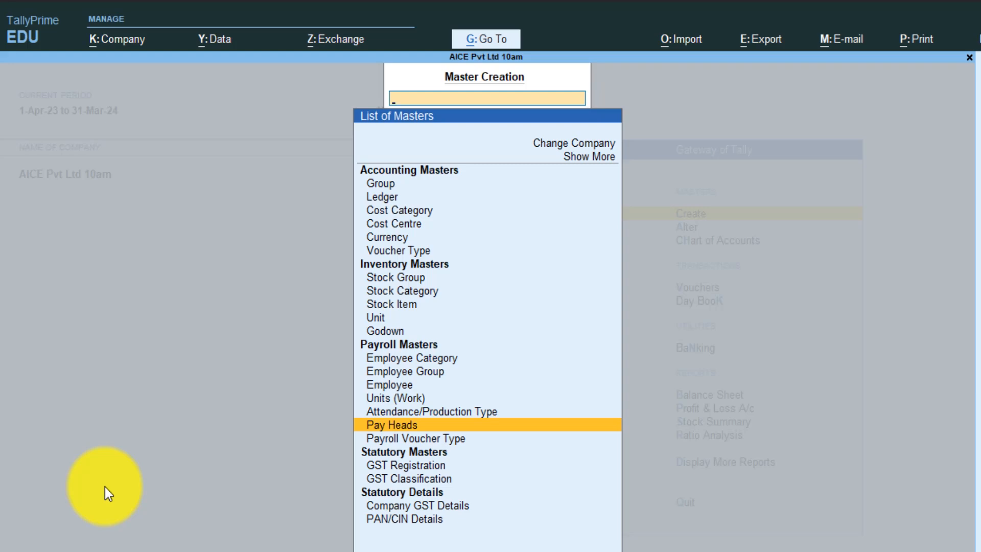
key(Up)
key(Up)
key(Up)
key(Up)
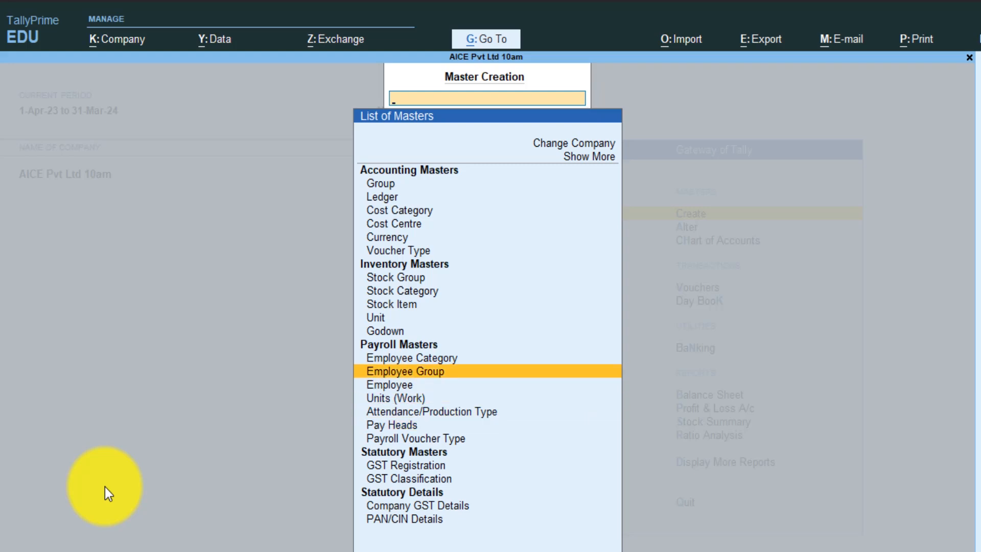
key(Down)
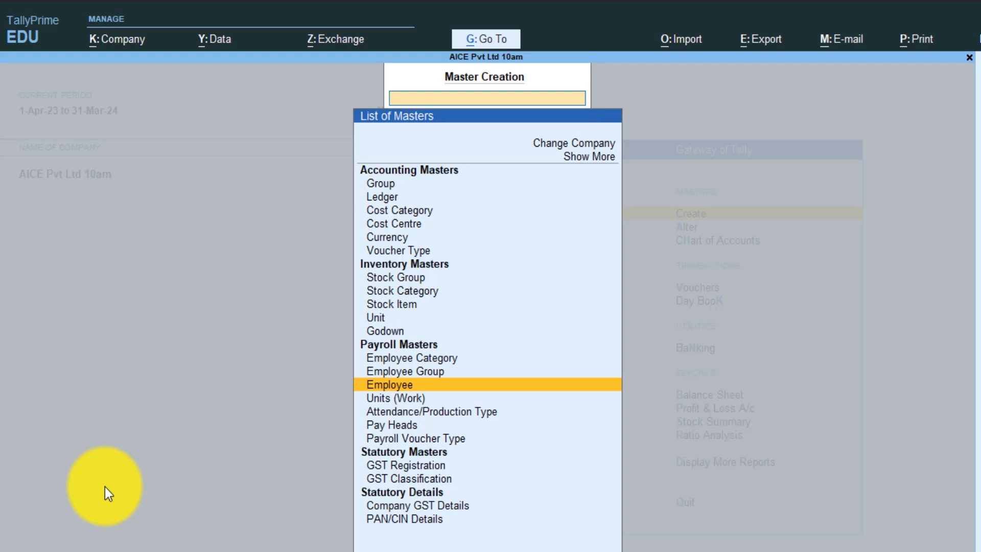
- Return to the Gateway and reopen the masters list, moving toward Voucher Type
key(Escape)
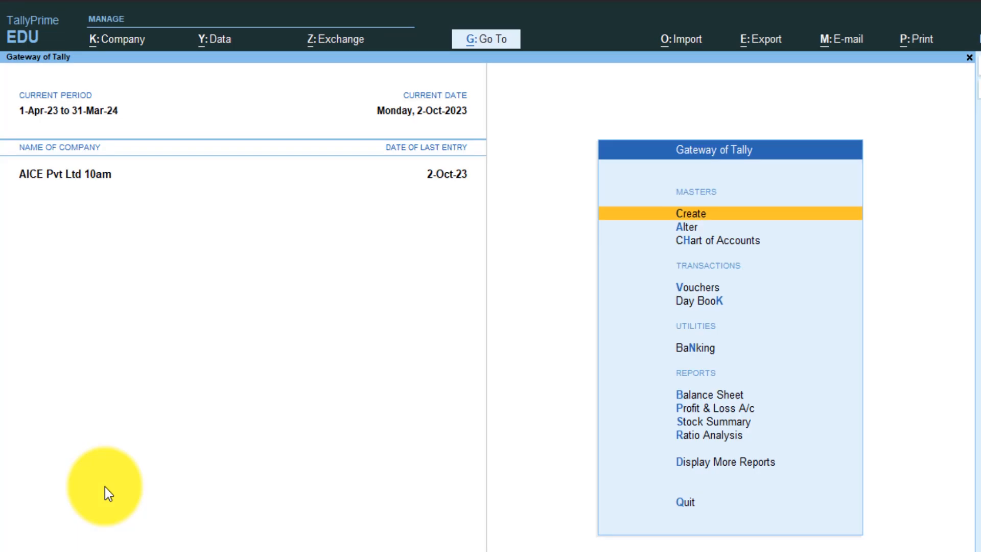
key(Return)
key(Down)
key(Down)
key(Down)
key(Down)
key(Down)
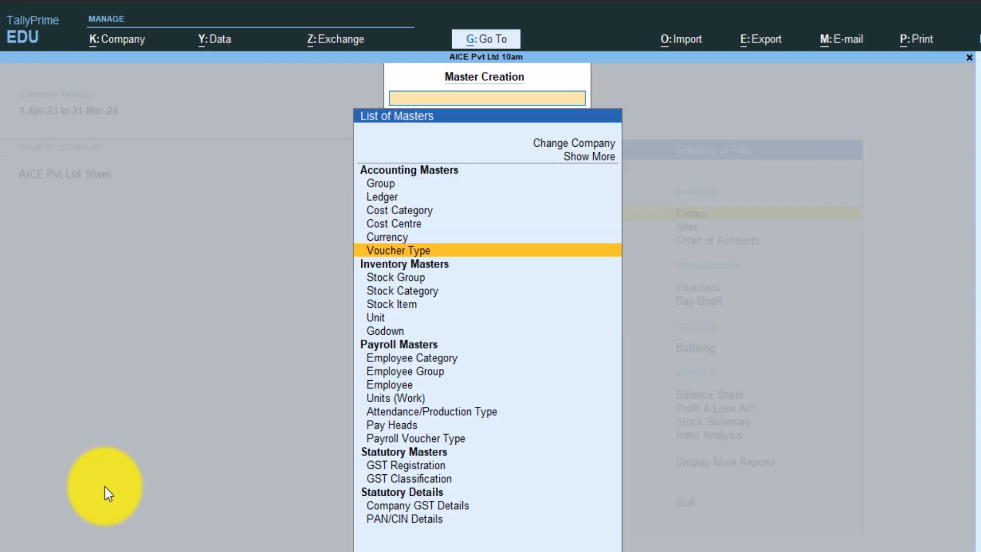
- Name a new voucher type 'Salary Slip' of type Payroll with default abbreviation Pyrl
key(Return)
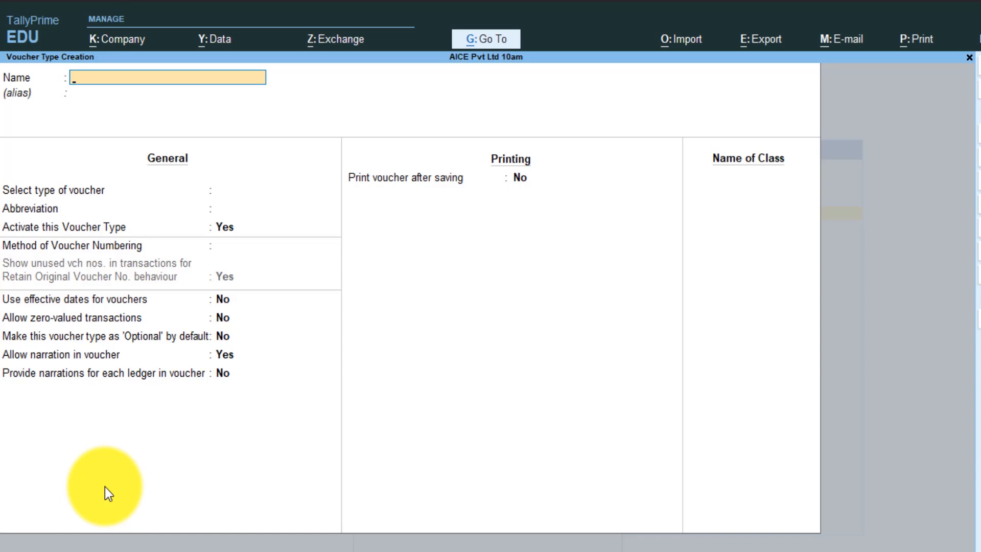
text(Salary Slip)
key(Return)
key(Return)
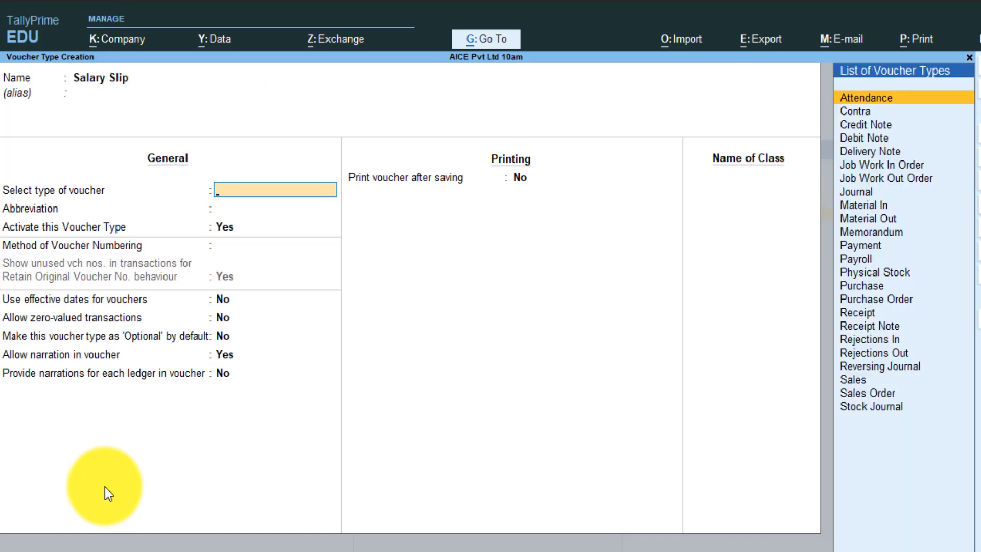
text(Pa)
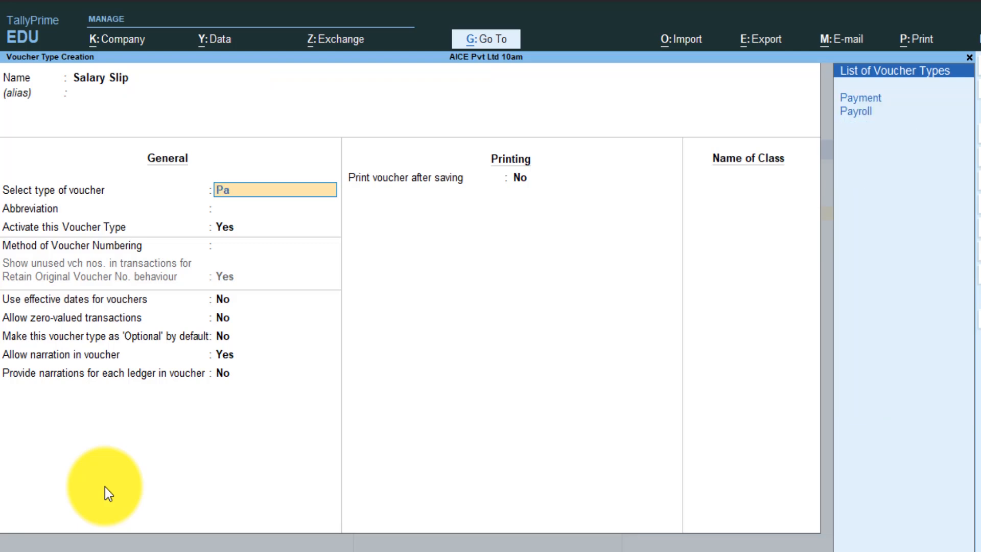
key(Down)
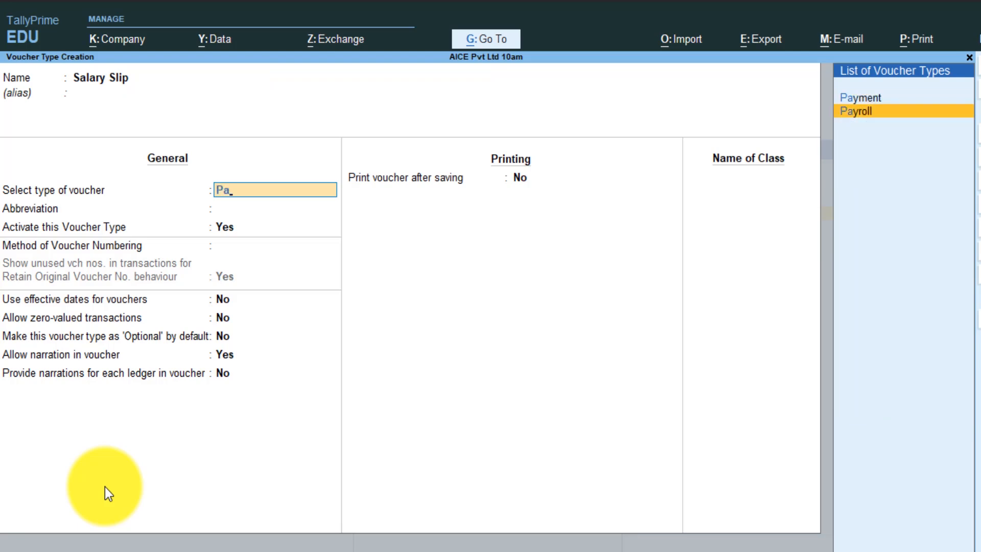
key(Return)
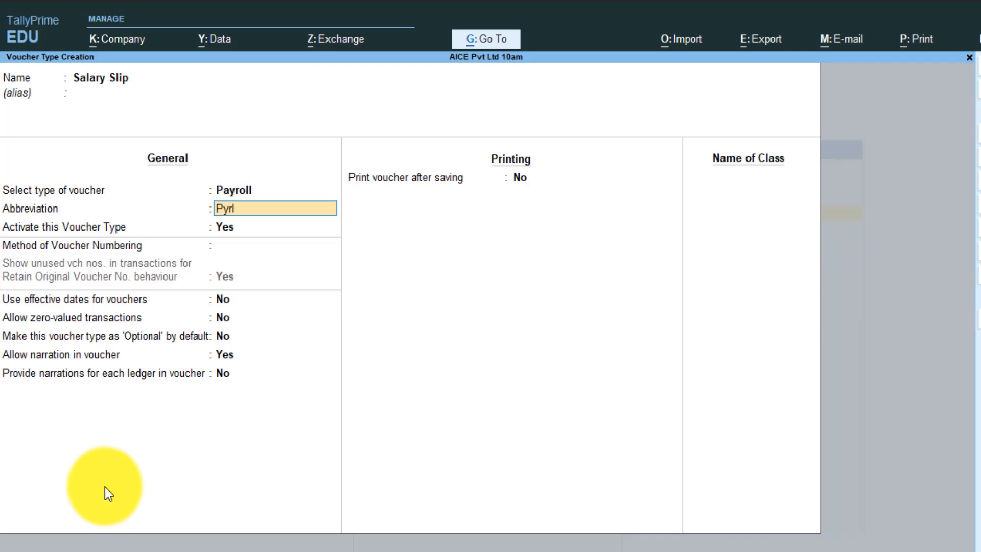
key(Return)
key(Return)
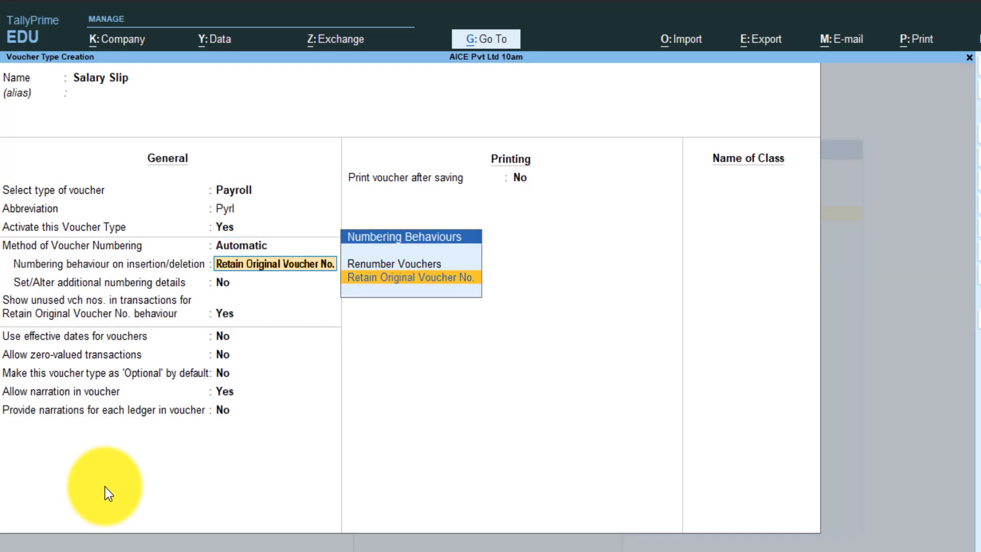
key(Return)
key(Return)
- Define a 'Salary Slip' class using the Slary Slip ledger, save, and exit creation
text(Salary Slip)
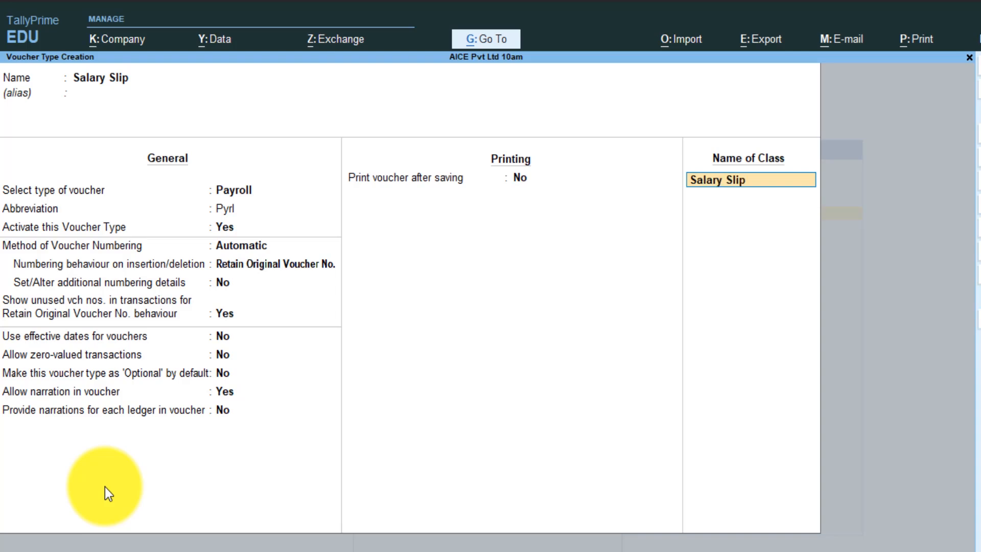
key(Return)
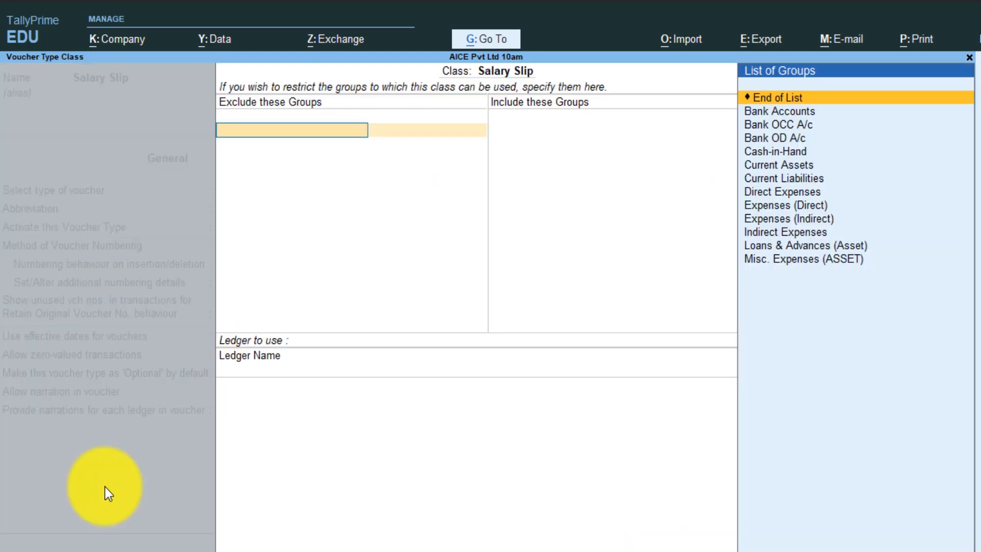
key(Return)
key(Return)
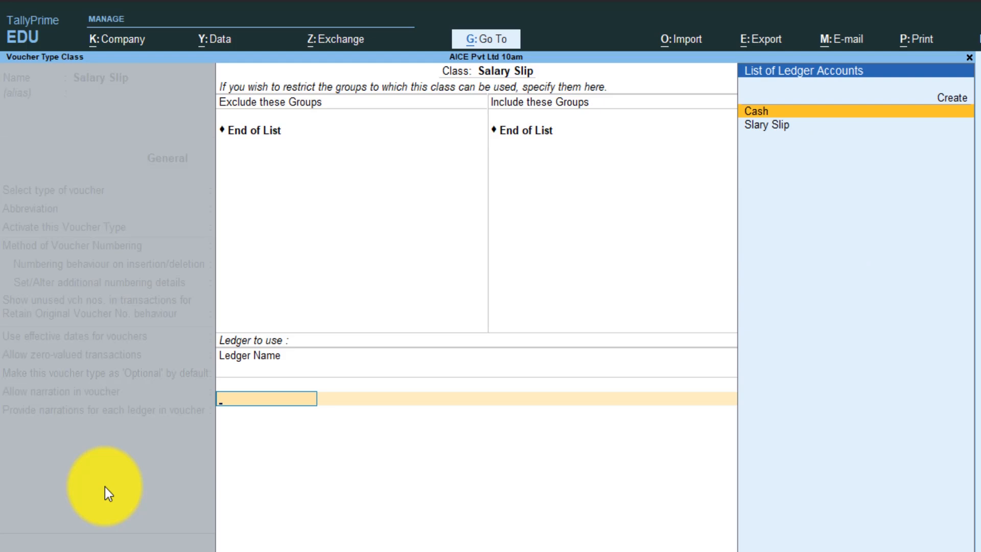
key(Down)
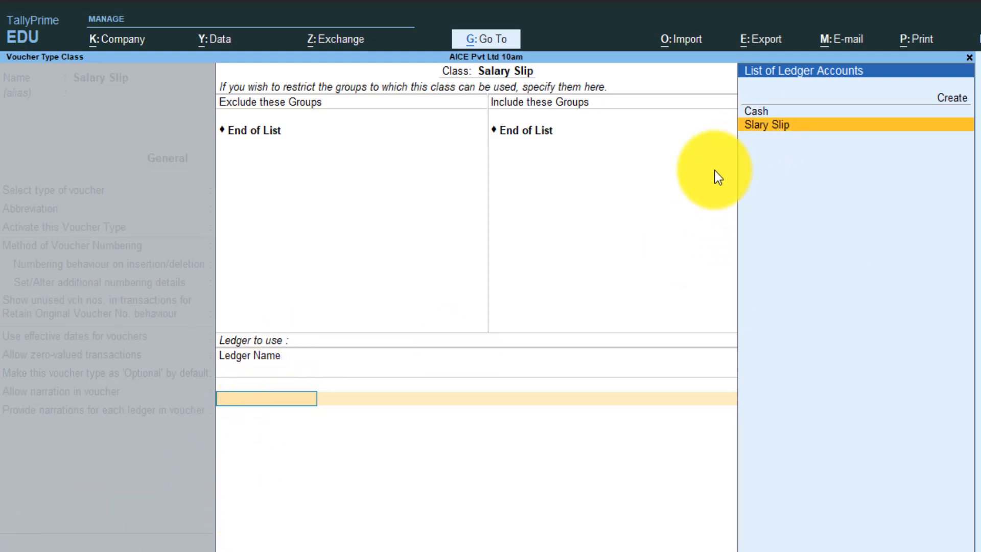
key(ctrl+a)
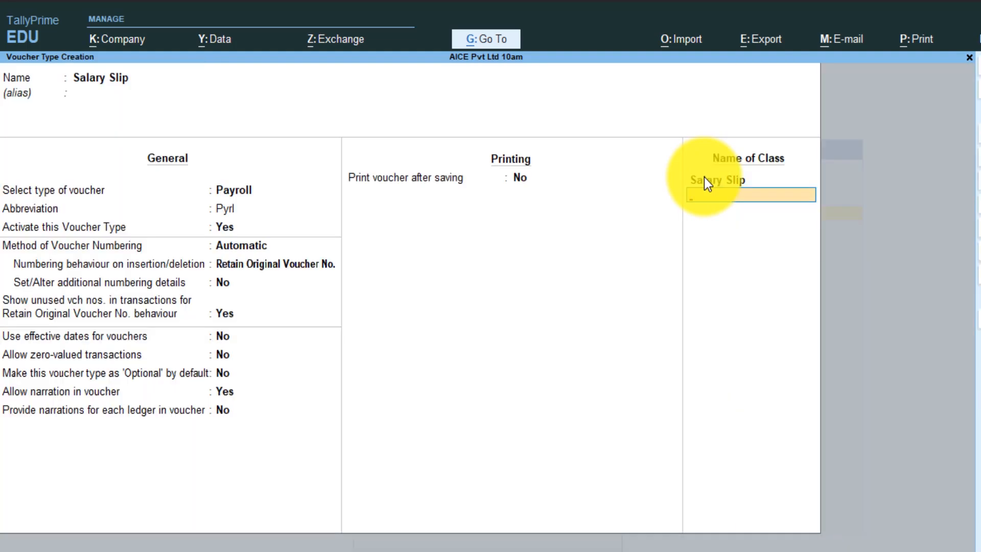
key(Return)
key(Return)
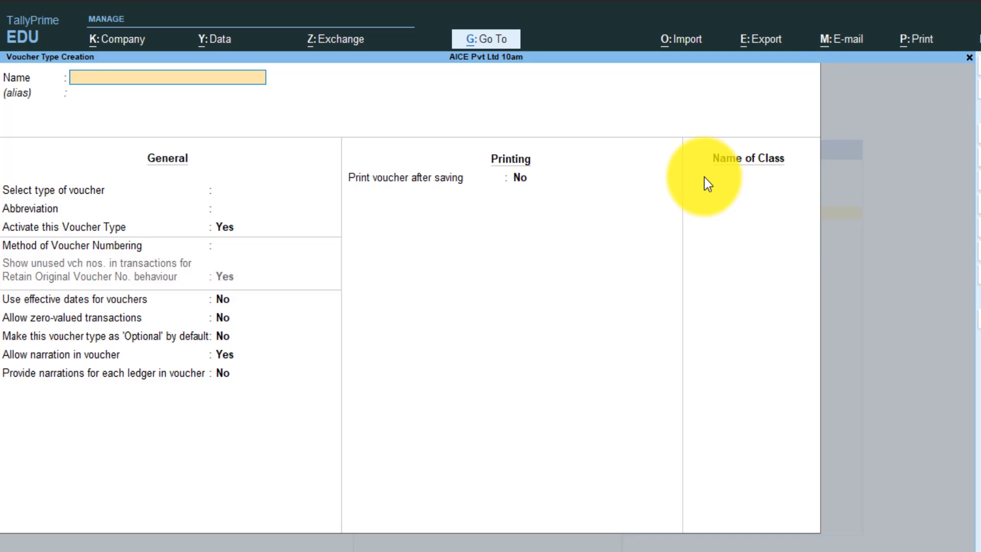
key(Escape)
key(Return)
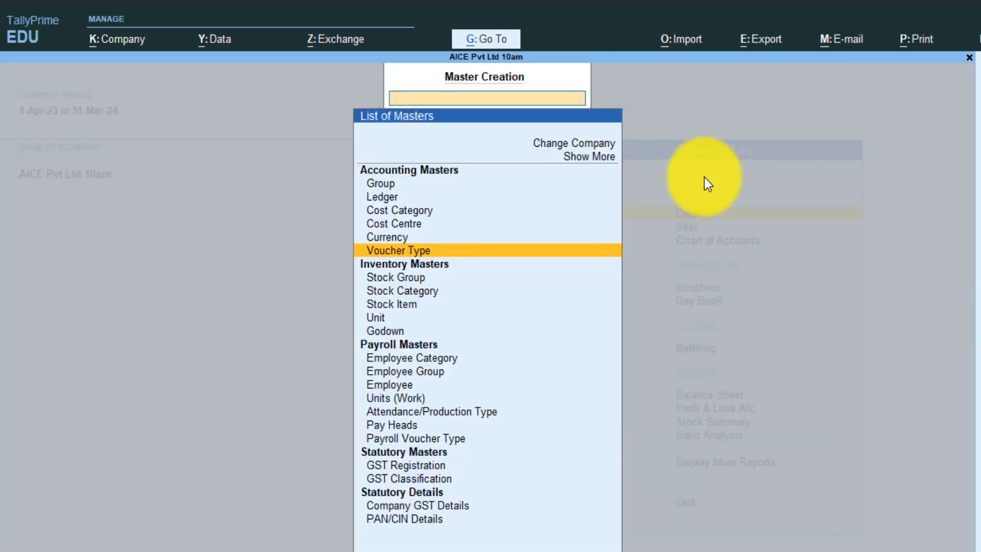
key(Escape)
- Open a new Attendance voucher and change its date to October 2023
key(Down)
key(Down)
key(Down)
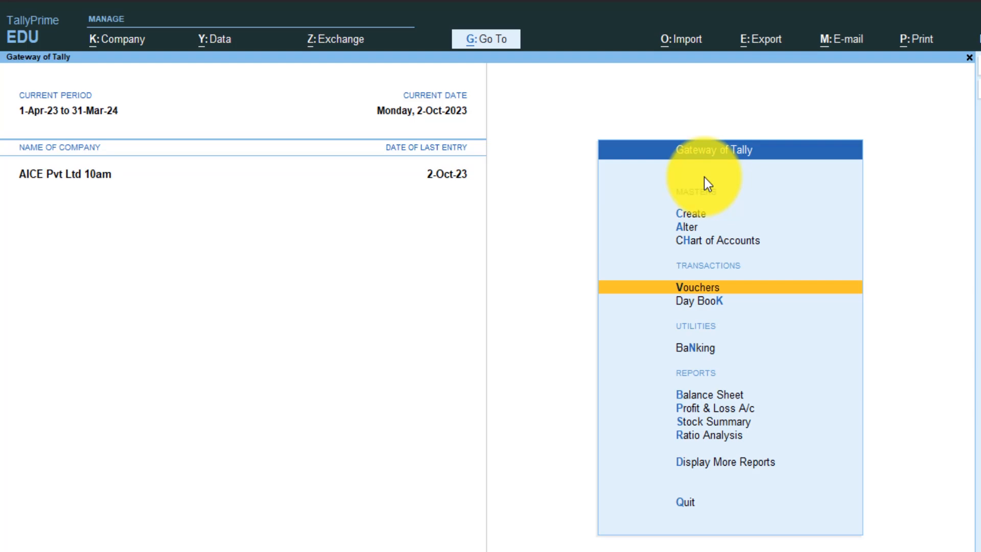
key(Return)
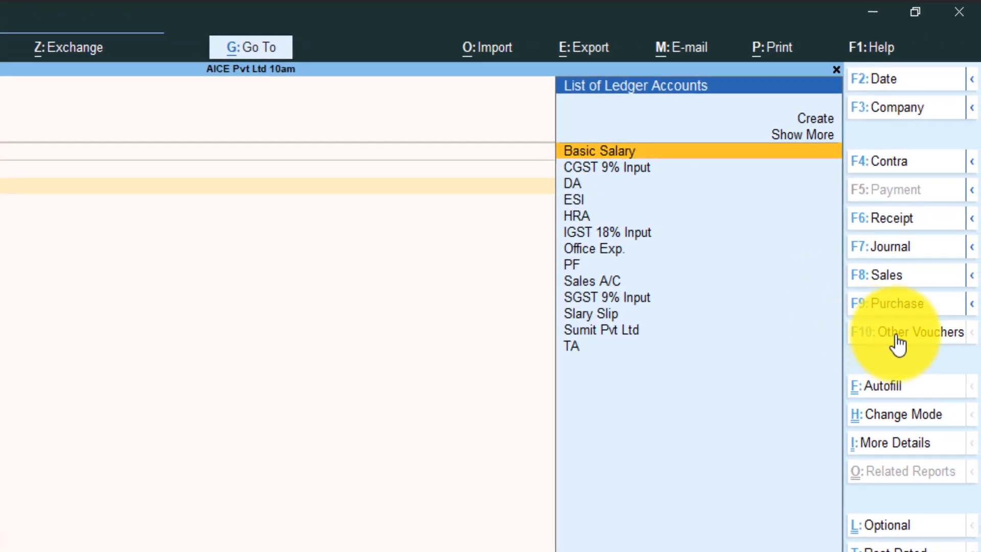
click(897, 340)
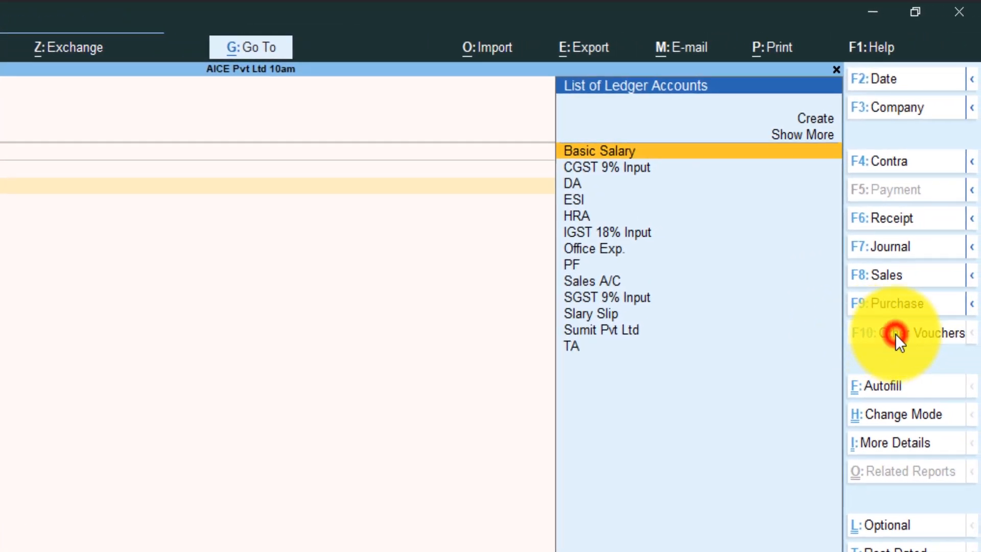
click(136, 416)
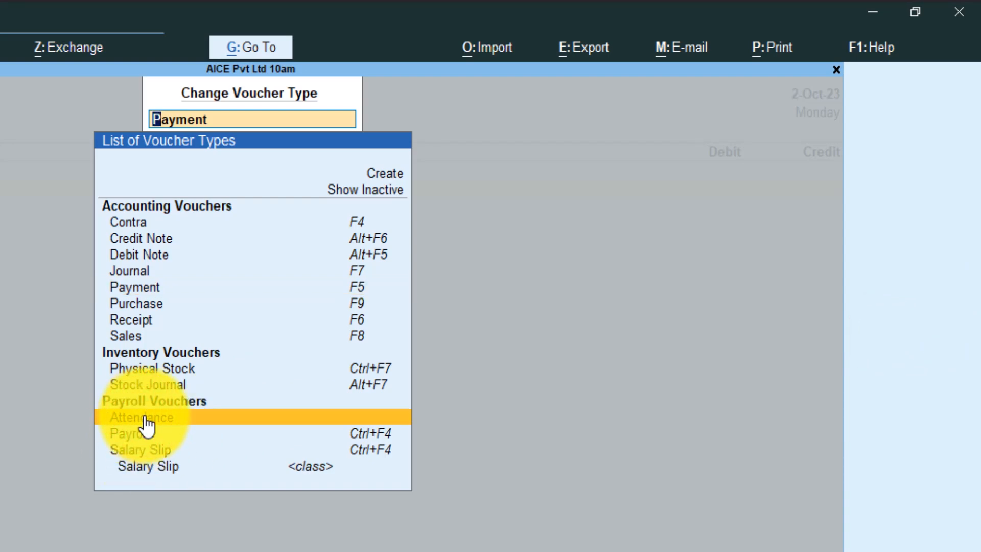
click(147, 418)
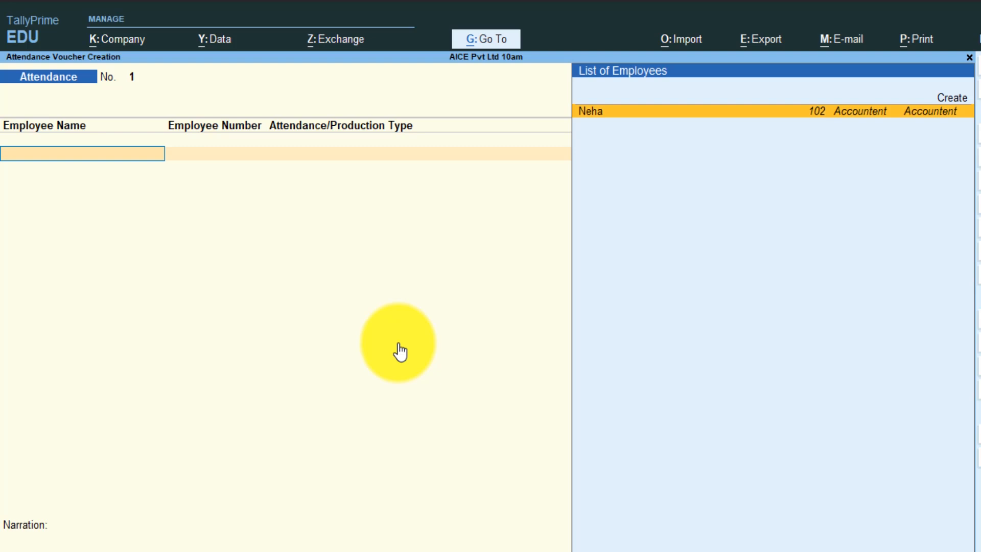
key(F2)
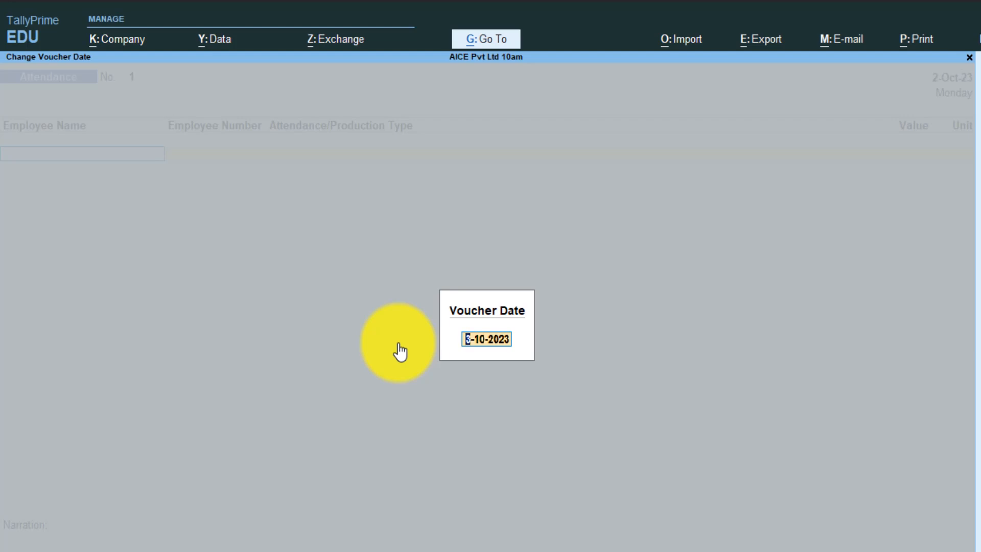
text(10)
key(BackSpace)
text(-10-2023)
key(Return)
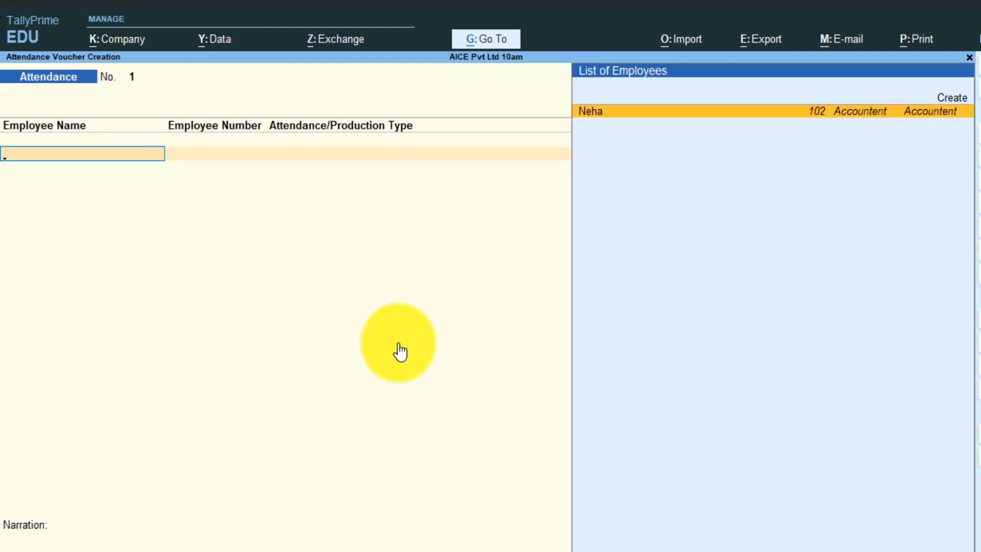
- Enter the employee with 30 days Present and 0 days Absent, then save the voucher
key(Return)
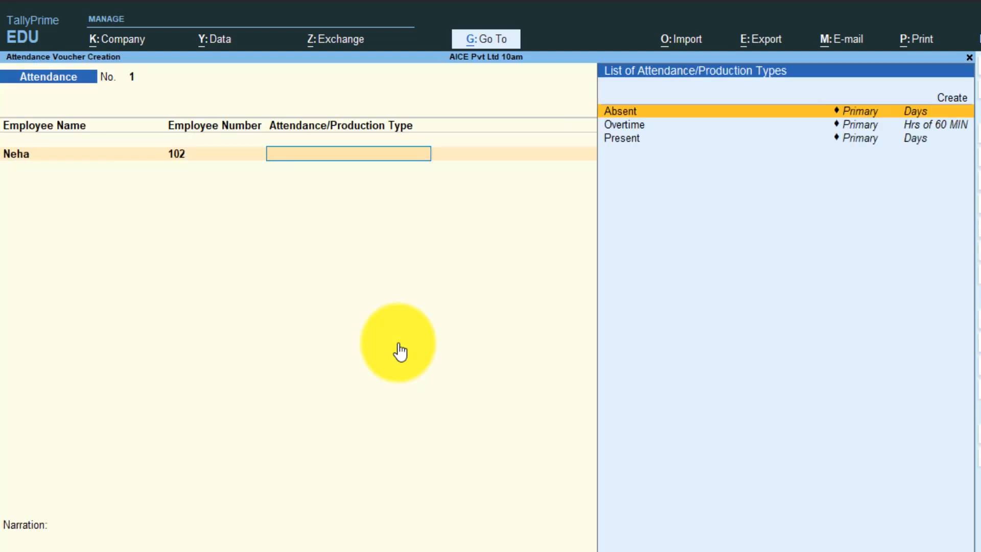
key(Down)
key(Down)
key(Return)
text(3)
key(Return)
key(Down)
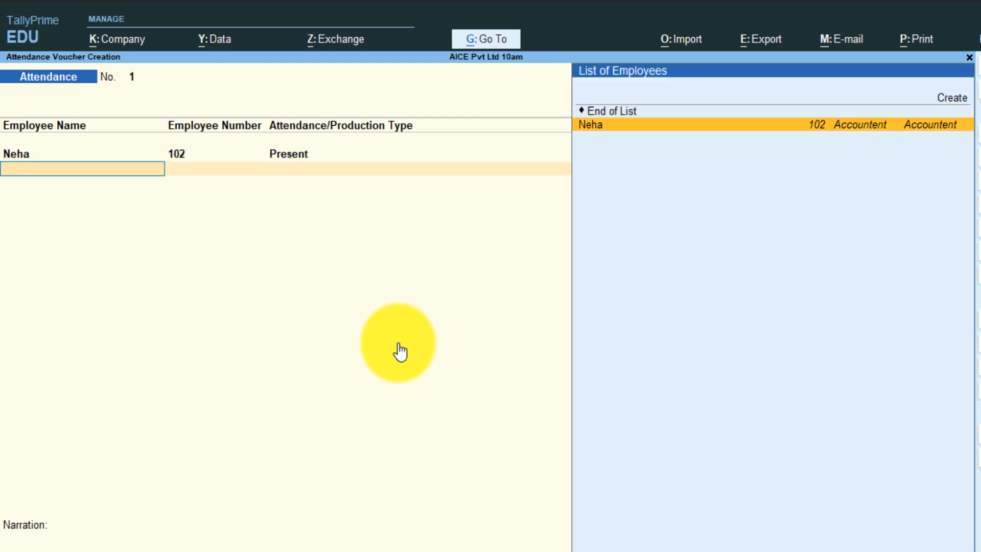
key(Return)
key(Down)
key(Down)
key(Up)
key(Up)
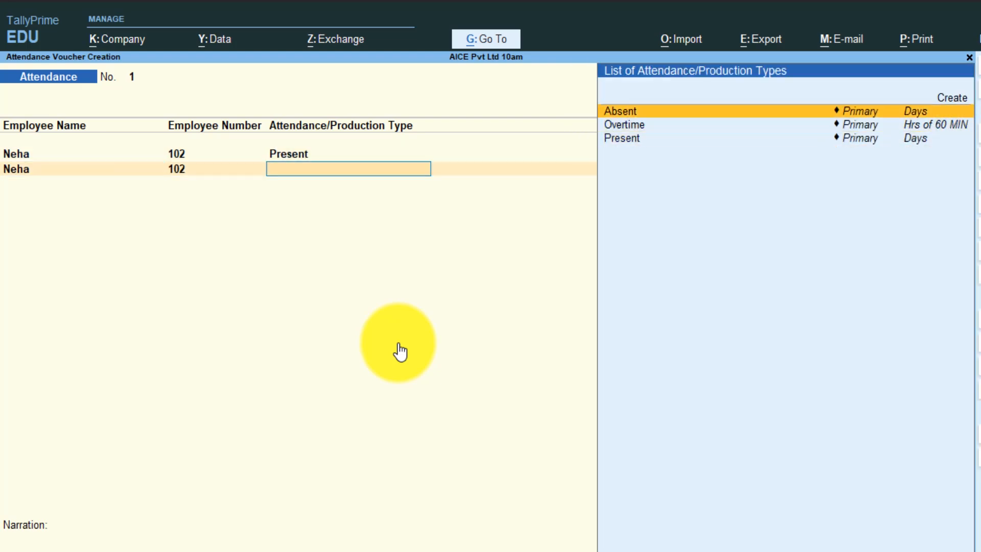
key(Return)
key(Return)
key(Return)
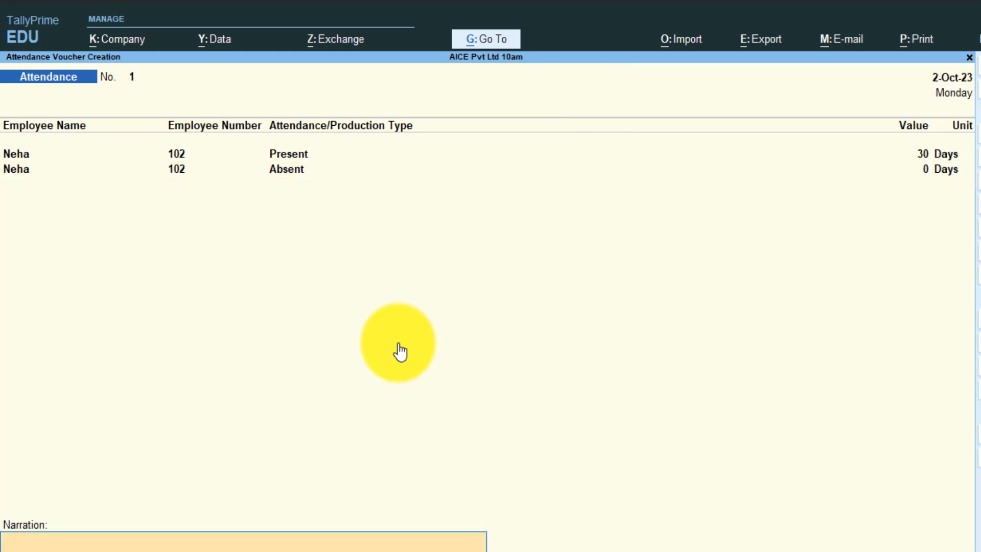
key(Return)
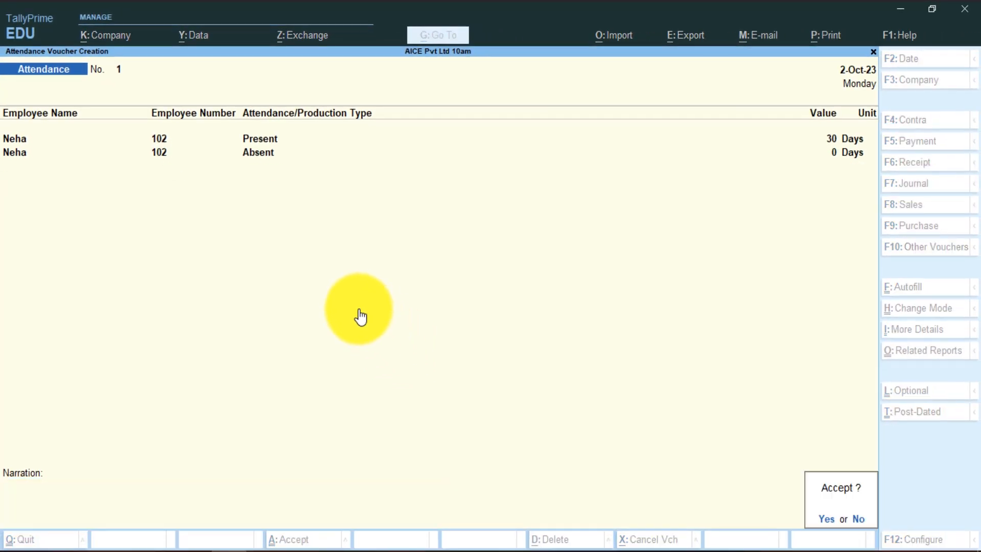
key(Return)
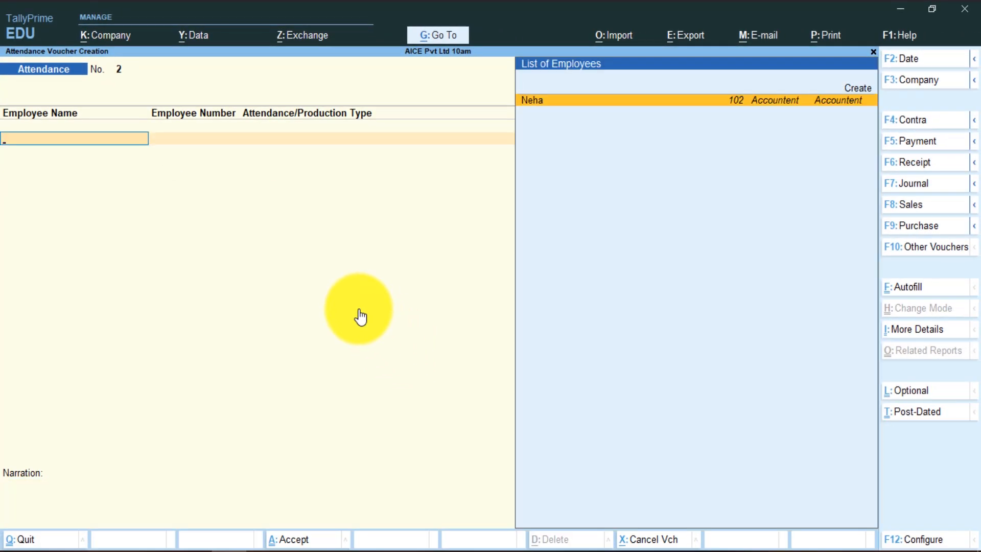
click(929, 250)
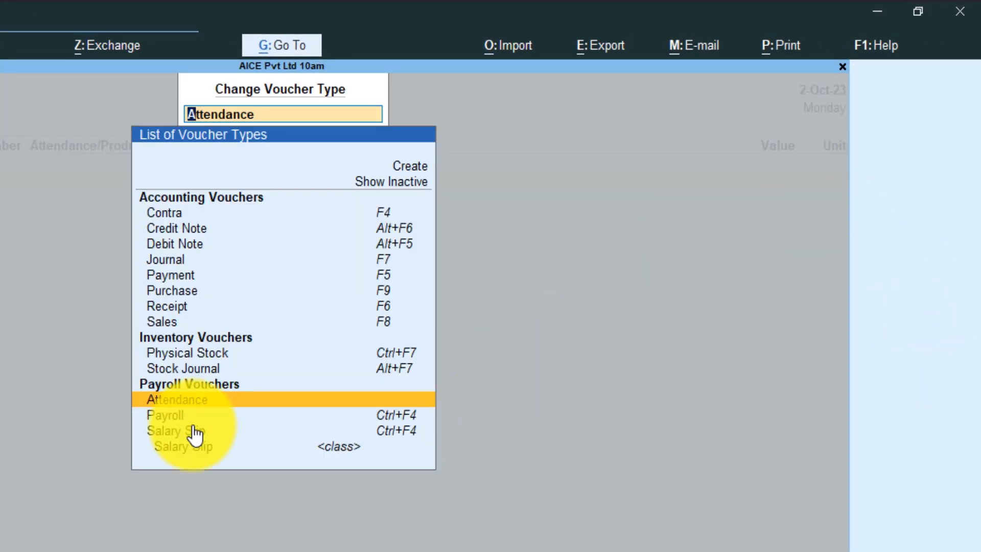
- Start a Salary Slip voucher using the Salary Slip voucher class
key(Down)
key(Down)
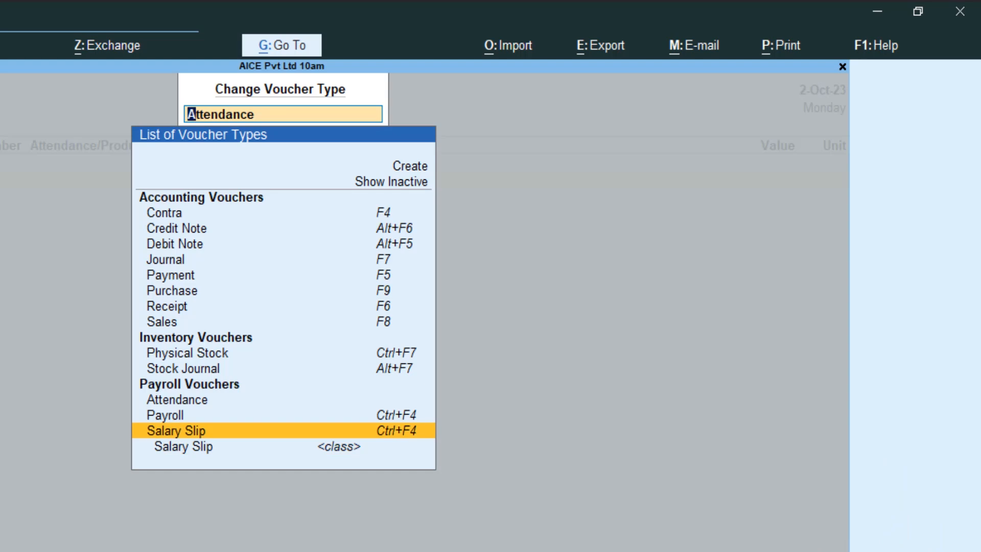
key(Return)
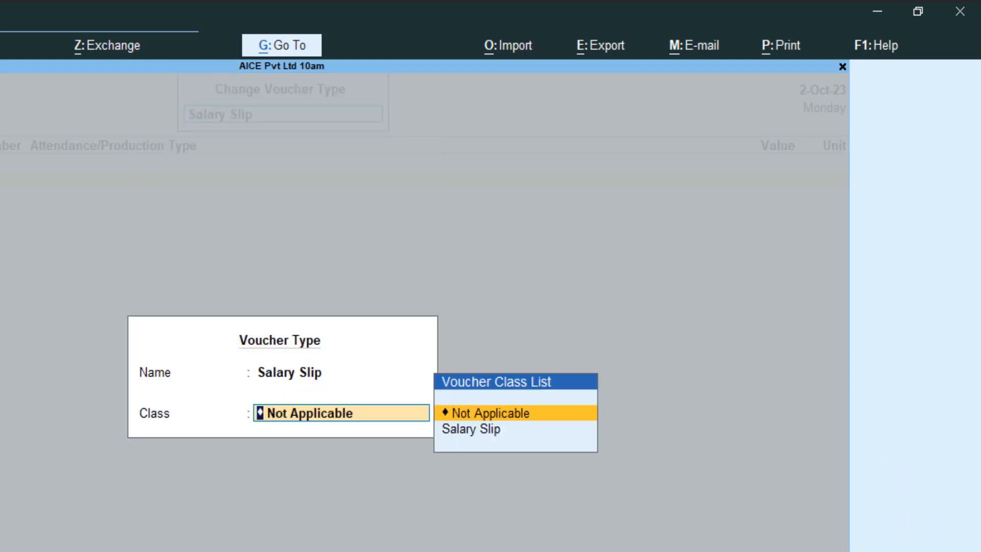
key(Down)
key(Return)
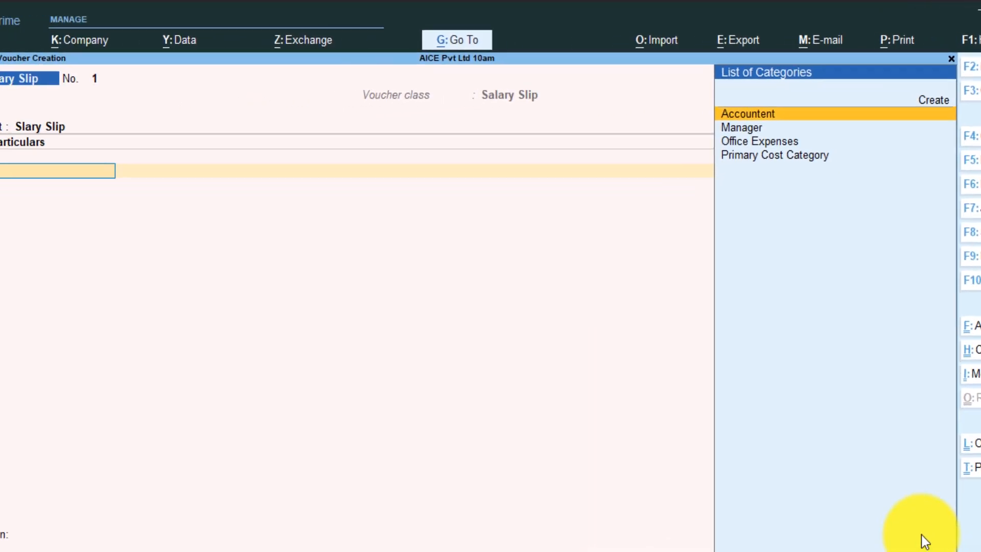
- Set the payroll voucher date to 2-10-23
key(F2)
key(BackSpace)
text(2-10-23)
key(Return)
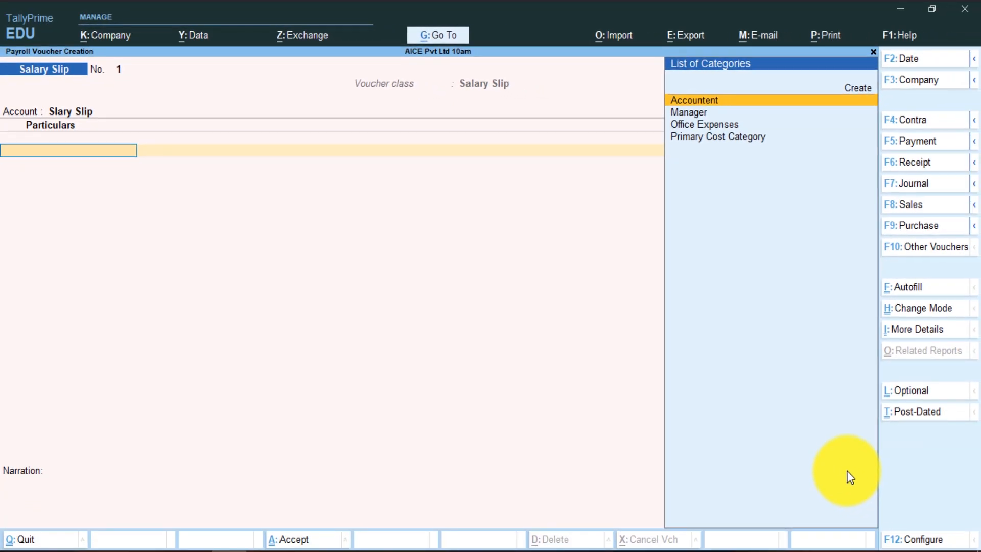
key(ctrl+f)
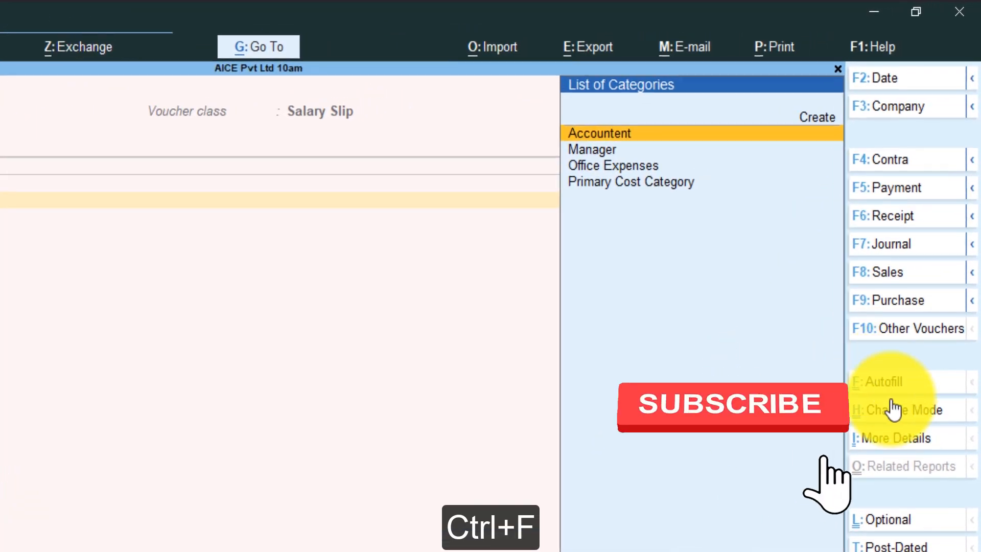
- Autofill Salary for 1-10-2023 to 31-10-2023 for the chosen Accountent employee, sorted by employee name
key(ctrl+f)
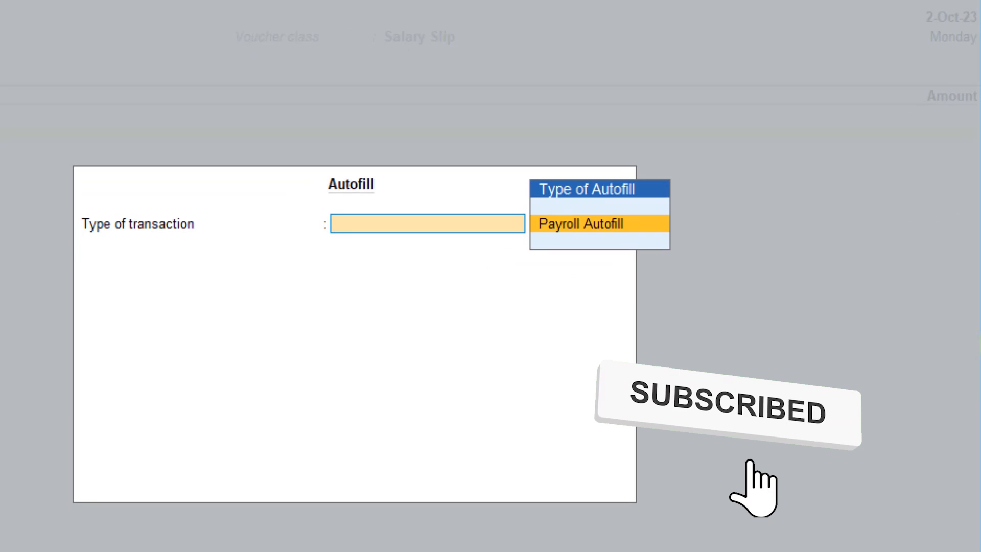
key(Return)
key(Down)
key(Down)
key(Down)
key(Down)
key(Return)
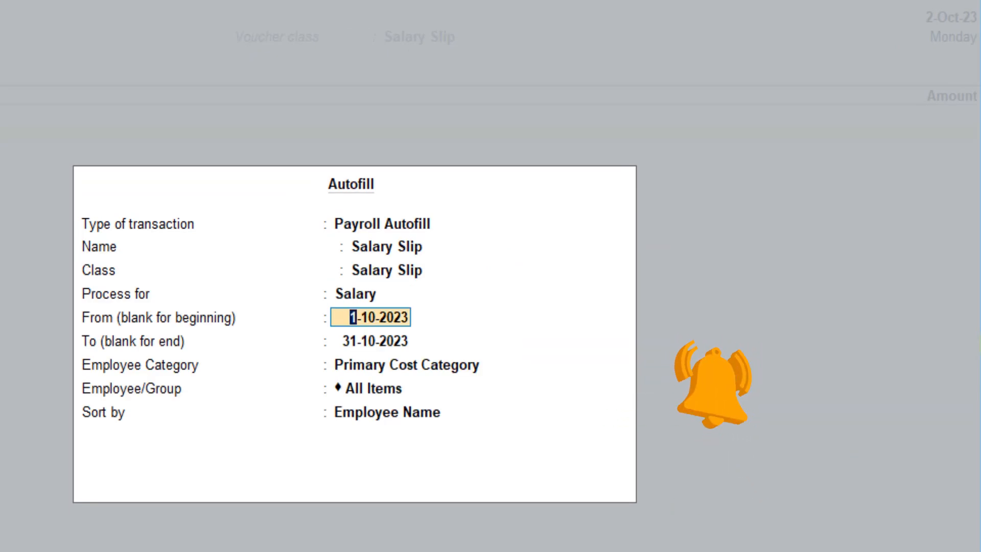
key(Return)
key(Return)
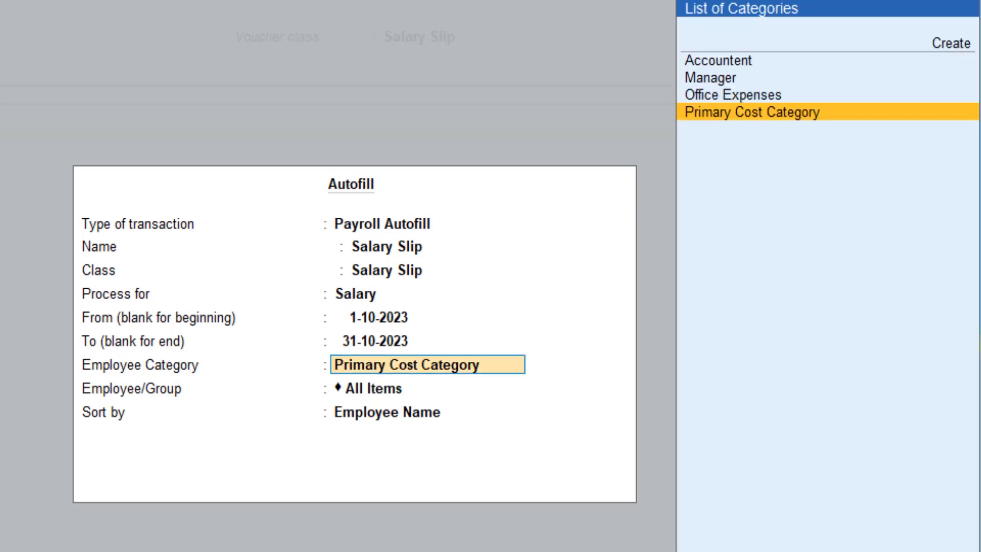
key(Up)
key(Up)
key(Up)
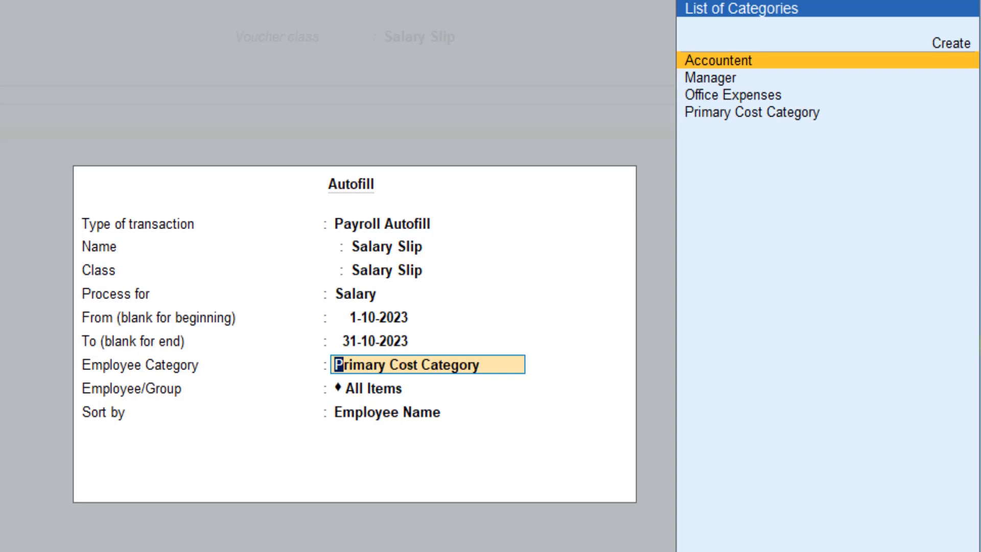
key(Return)
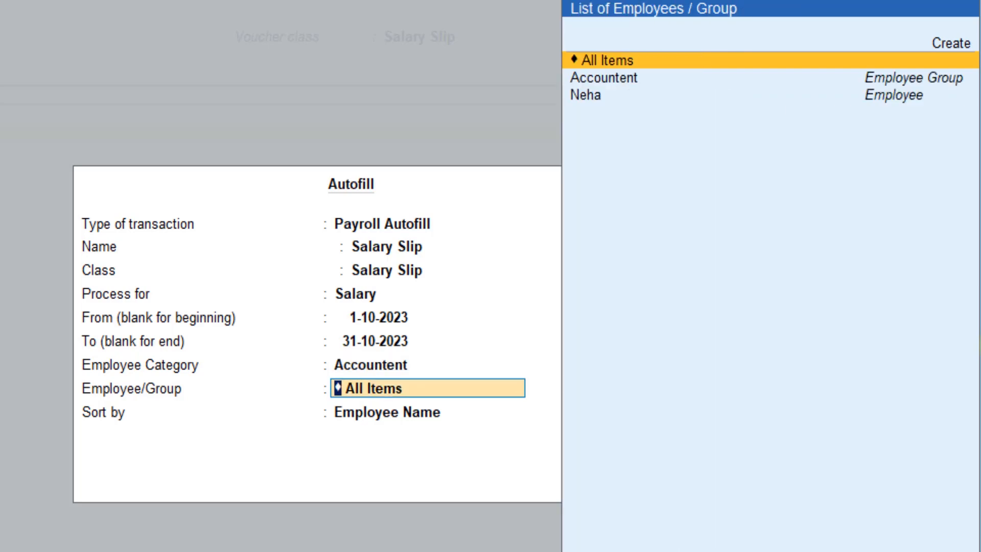
key(Down)
key(Down)
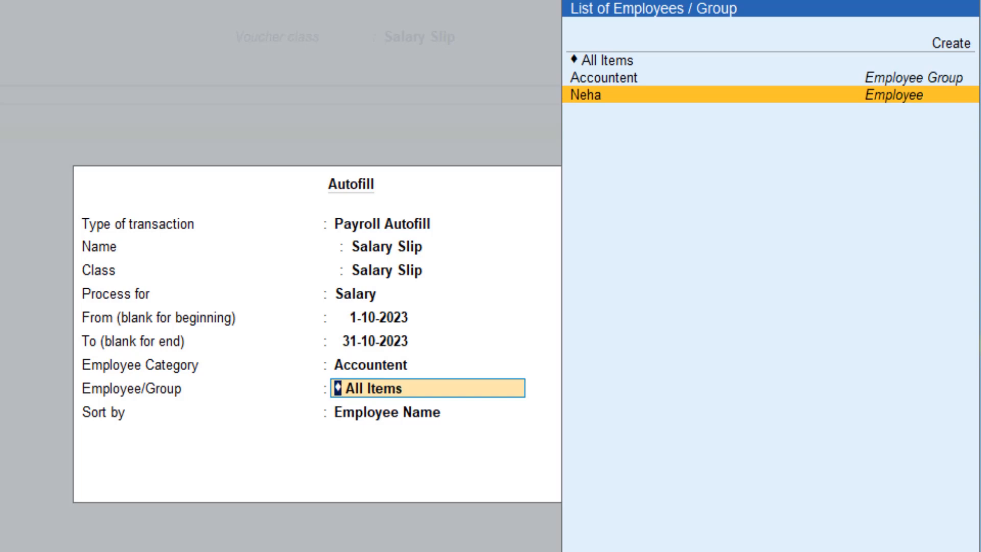
key(Return)
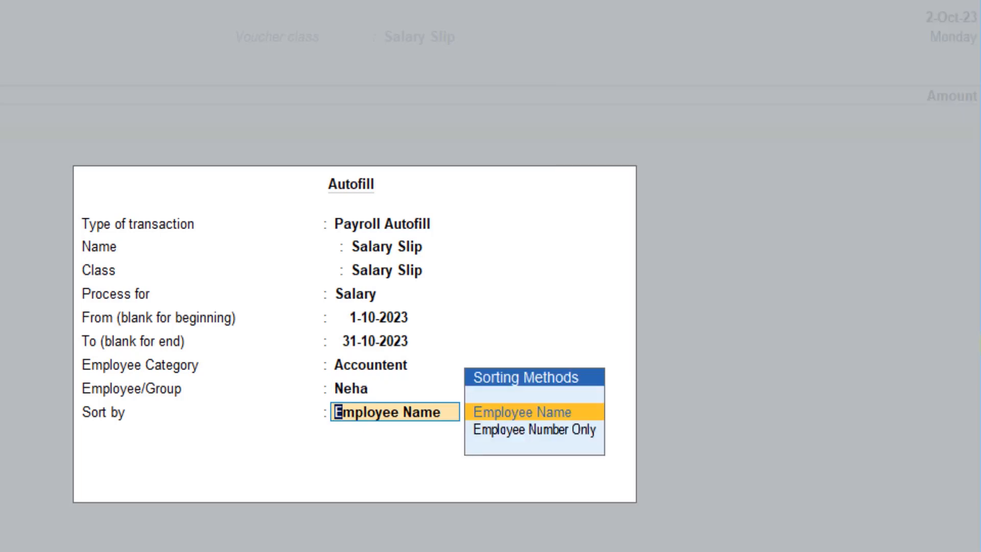
key(Return)
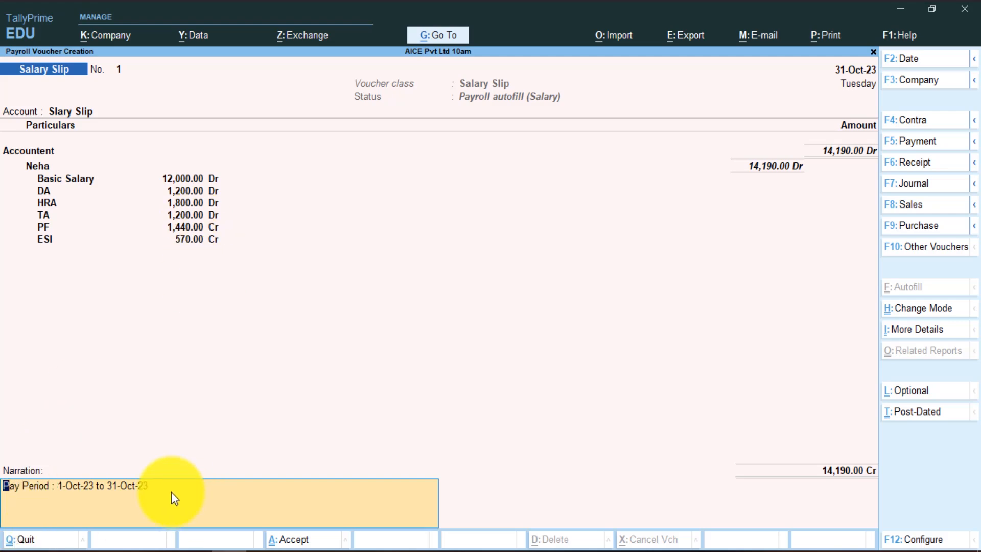
- Accept the employee's Salary Slip No. 1, then get a blank Payment voucher No. 2
key(Return)
key(Return)
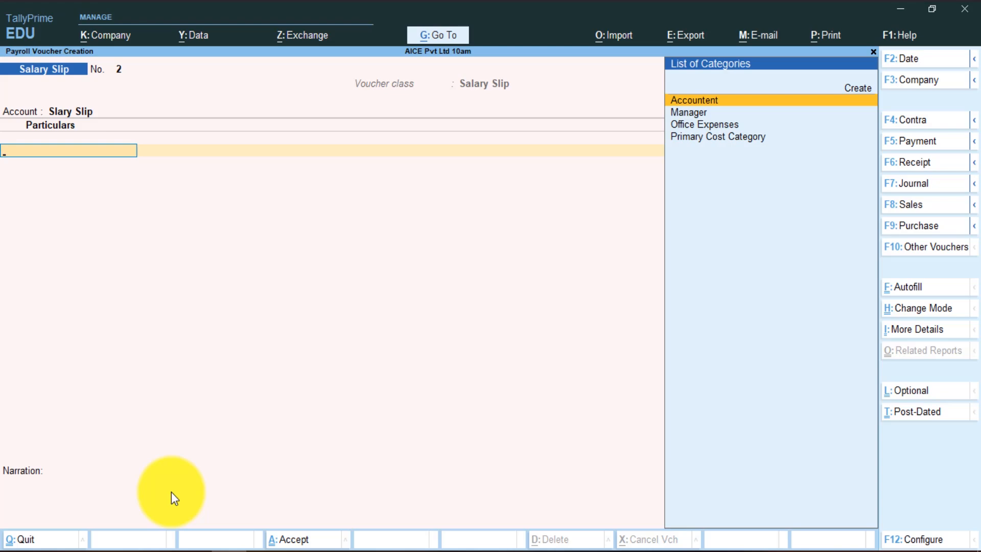
key(Page_Up)
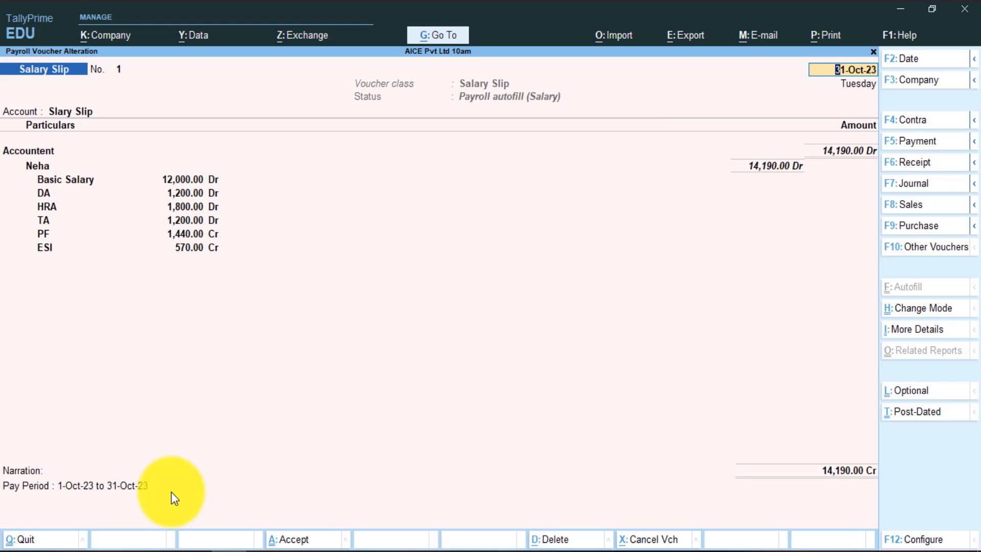
click(906, 143)
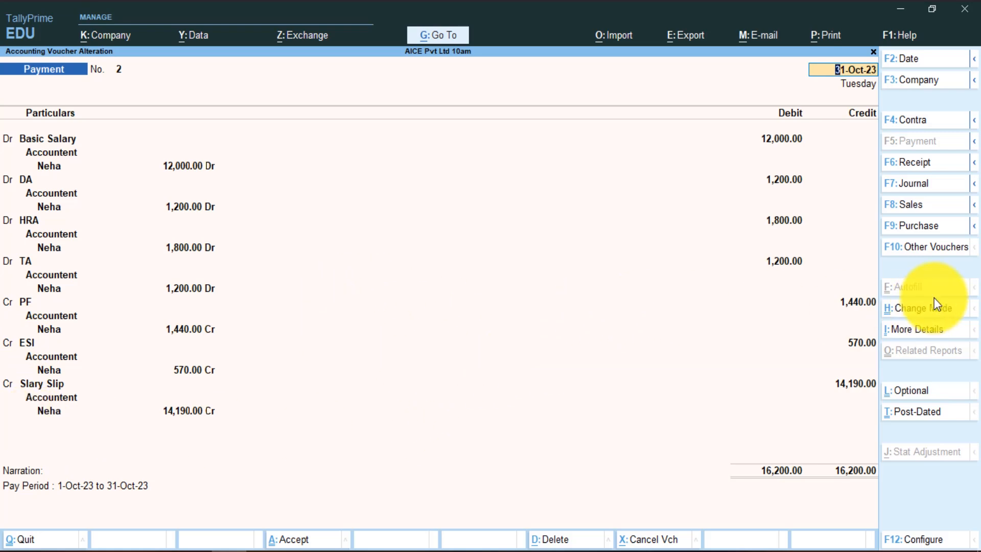
key(ctrl+a)
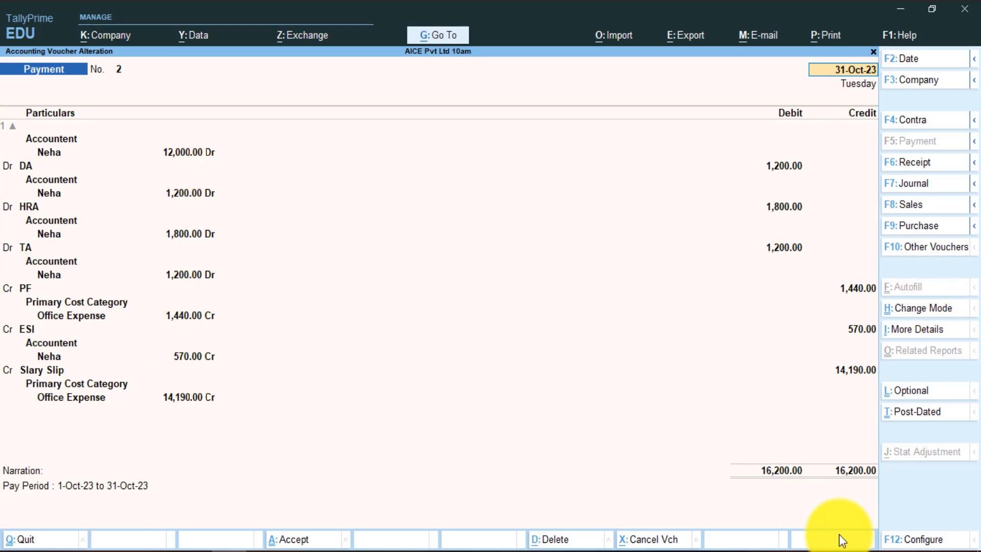
key(Escape)
key(y)
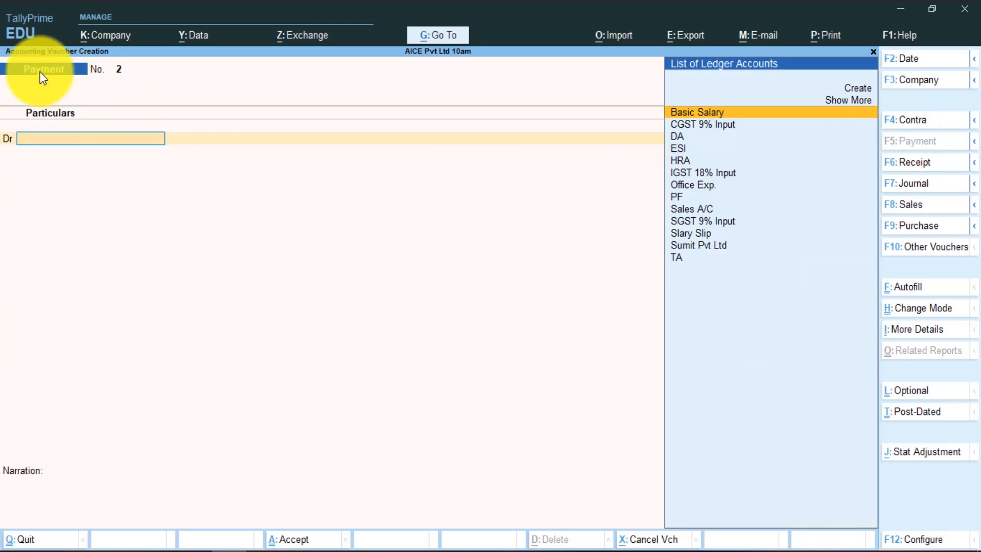
- Date the payment 1-11-2023 and debit the Slary Slip ledger 14,900
key(F2)
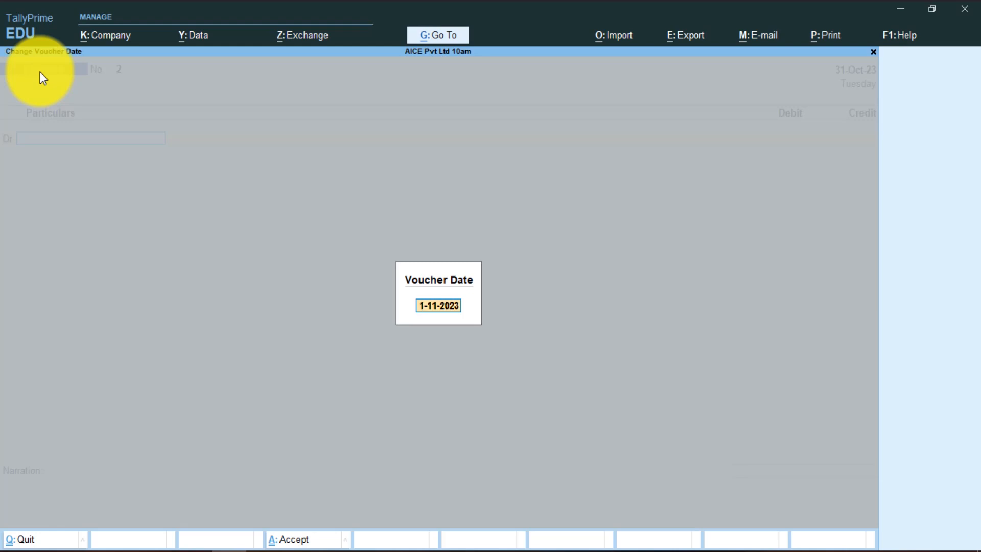
key(Return)
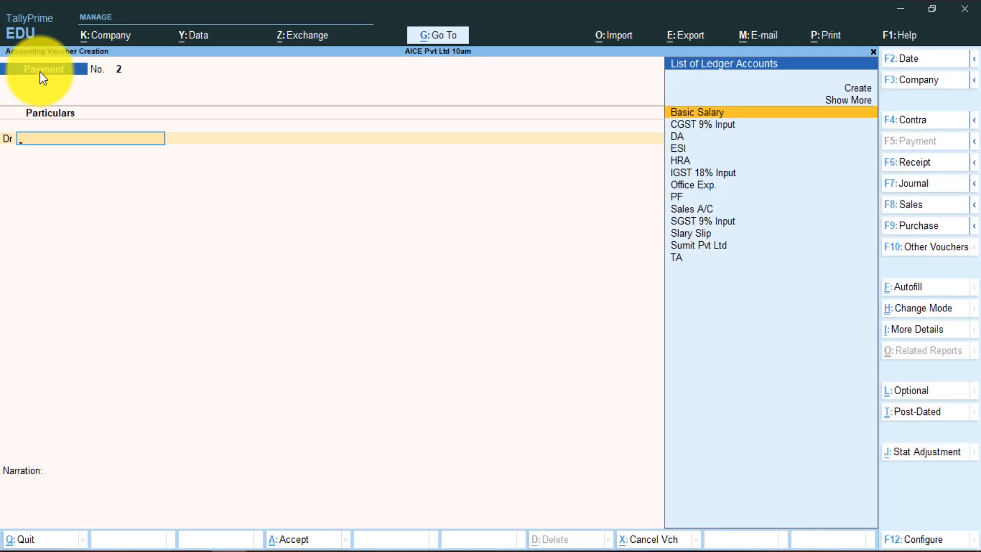
key(Down)
key(Down)
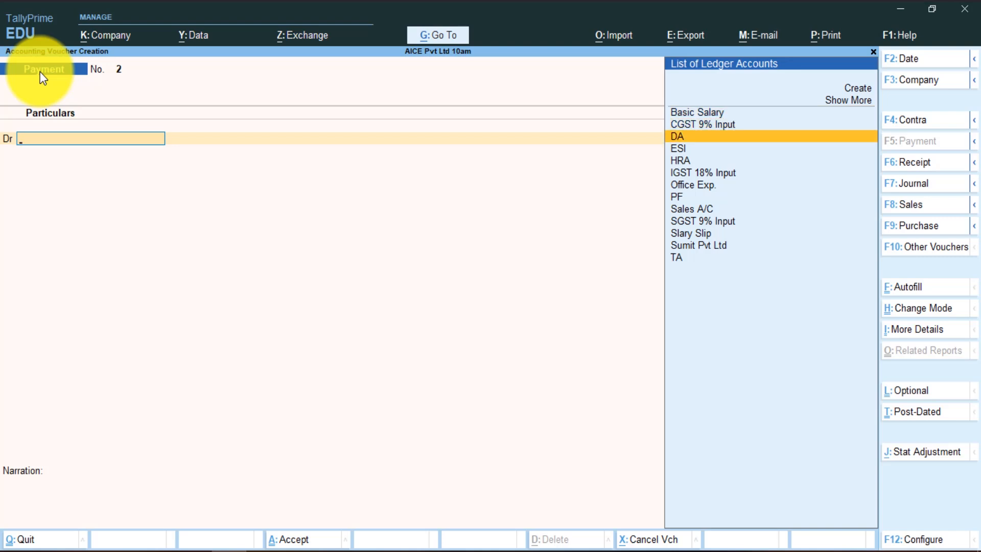
key(Down)
key(Down)
key(Down)
key(Down)
key(Down)
key(Down)
key(Down)
key(Down)
key(Down)
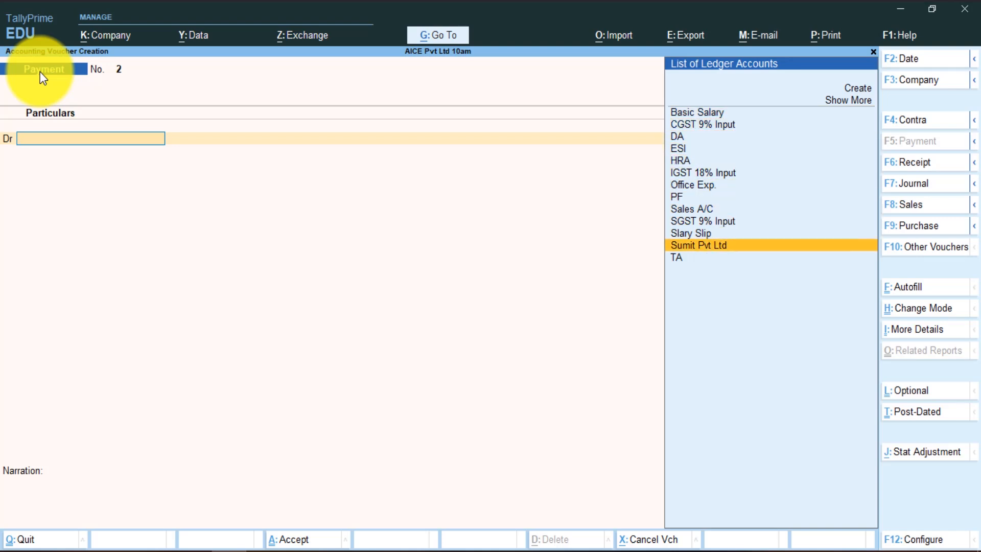
key(Up)
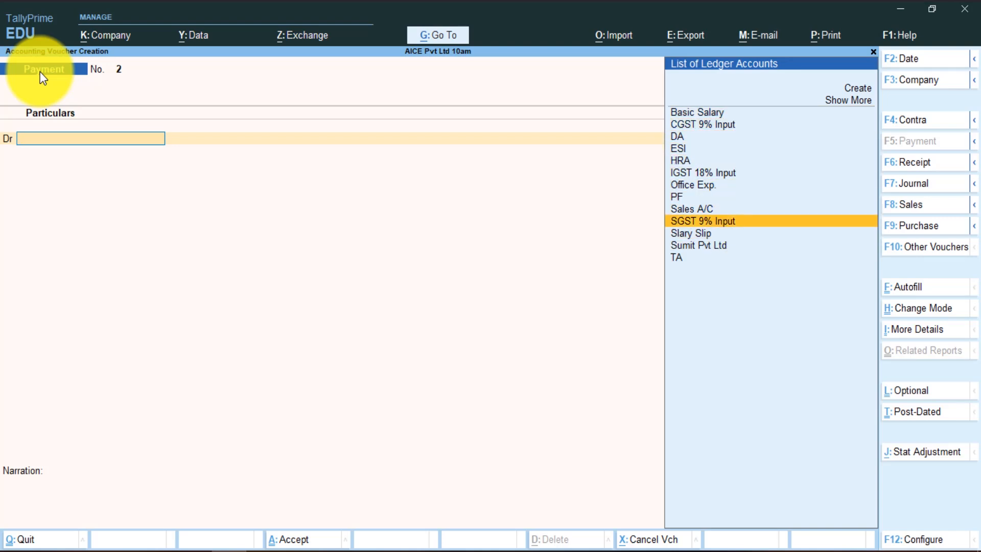
key(Return)
text(1)
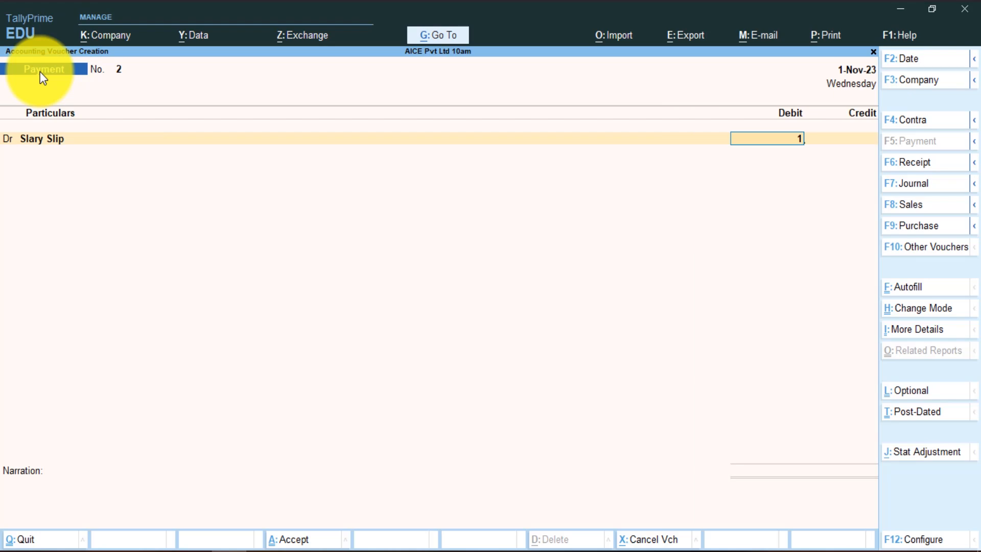
text(4900)
key(Return)
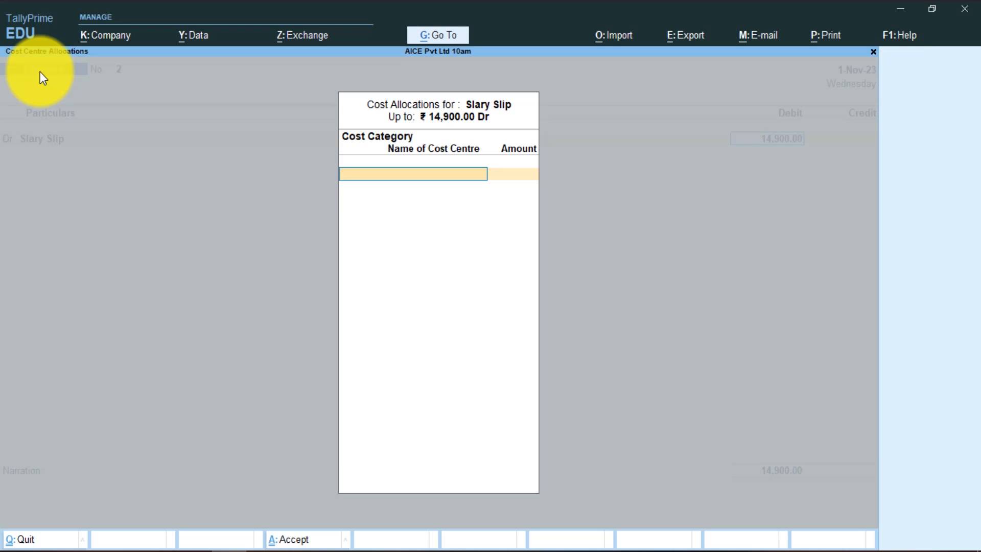
- Allocate to the Office Expense cost centre, credit Cash 14,900.00, and accept the voucher
key(Return)
key(Return)
key(Return)
key(Return)
key(Return)
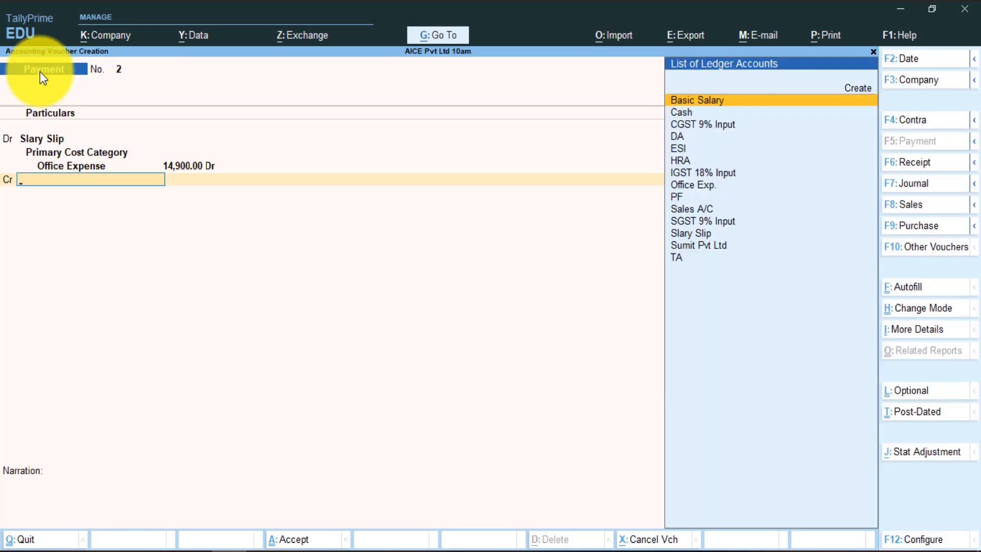
key(Down)
key(Return)
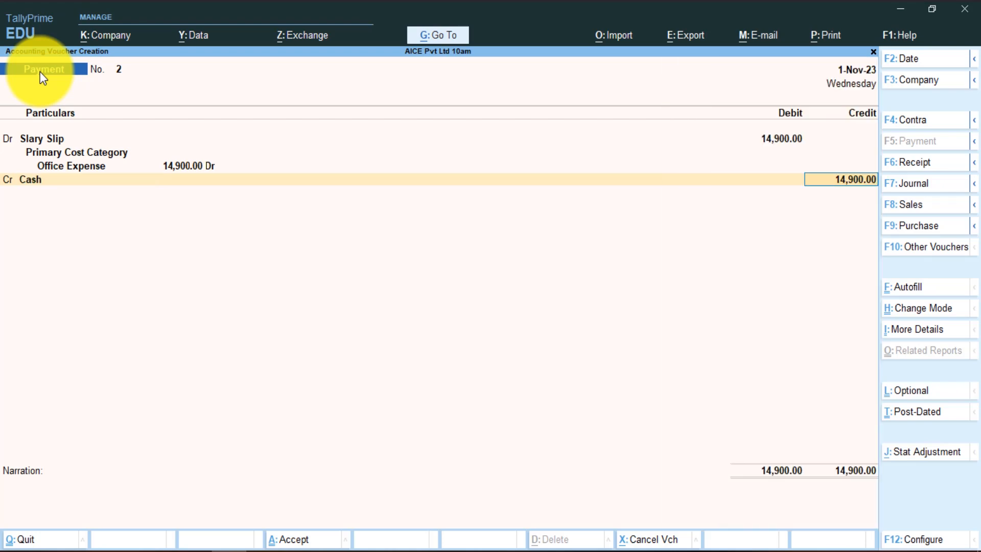
key(Return)
key(Return)
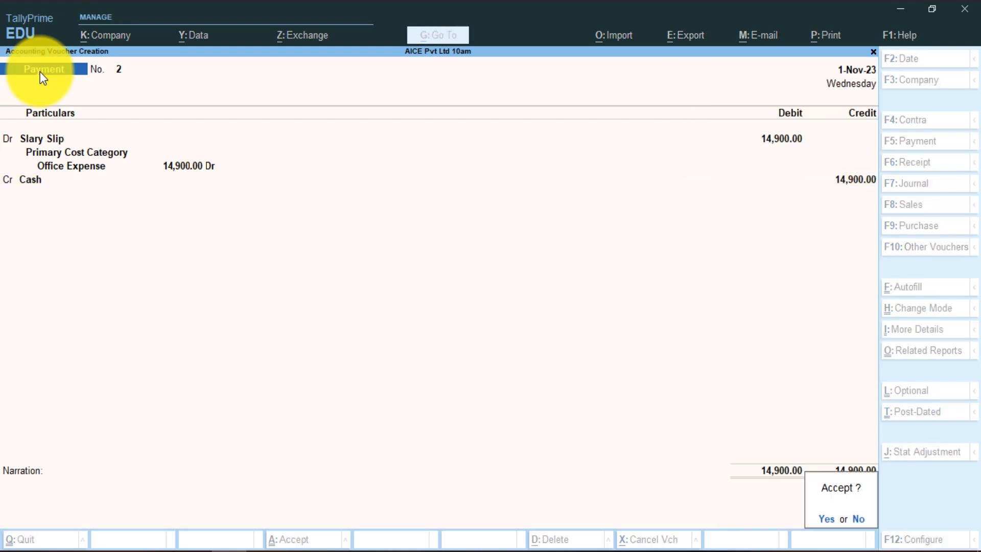
key(Return)
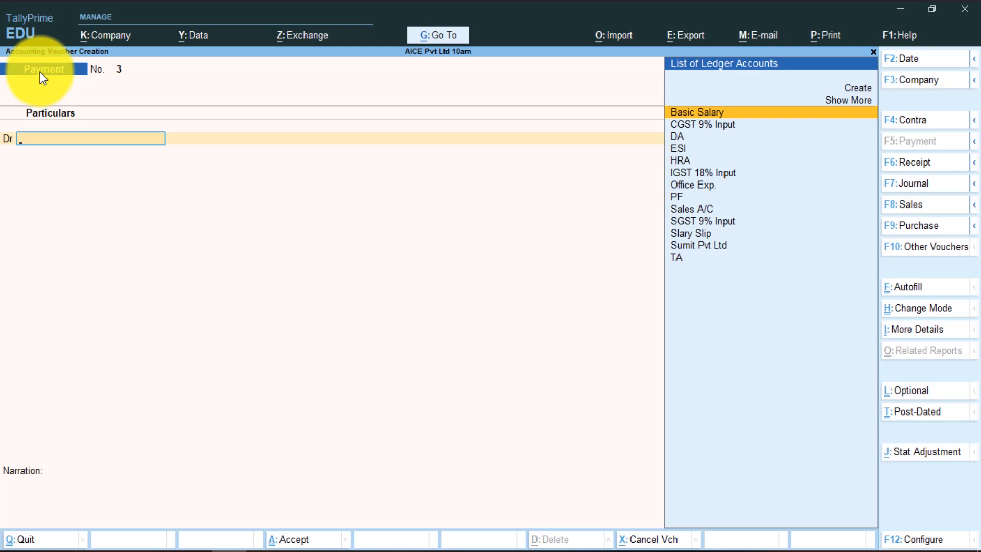
- Display the November-2023 Pay Slip for the Accountent employee, showing net pay 14,190.00
key(Escape)
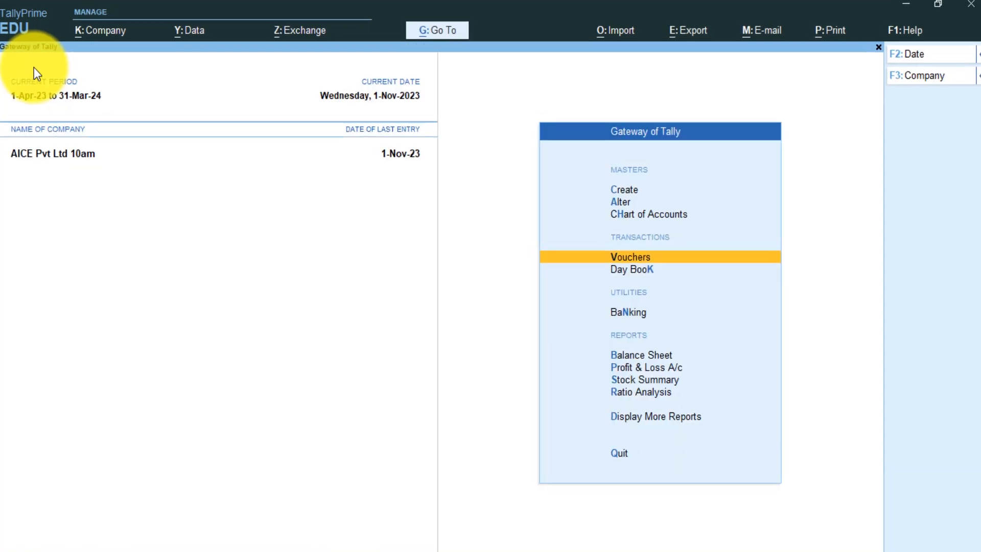
key(Down)
key(Down)
key(Down)
key(Down)
key(Down)
key(Down)
key(Down)
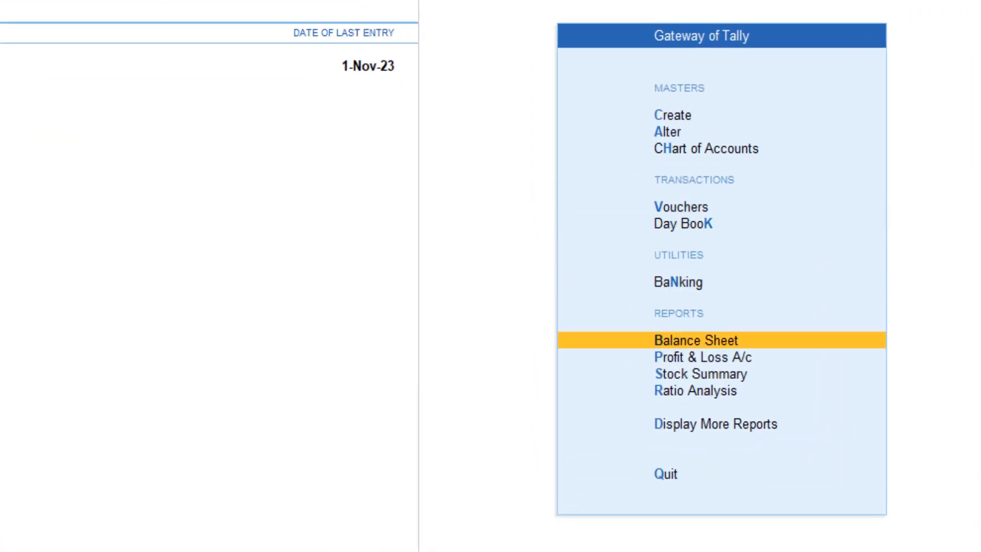
key(Return)
key(Down)
key(Down)
key(Down)
key(Down)
key(Down)
key(Down)
key(Down)
key(Down)
key(Down)
key(Down)
key(Down)
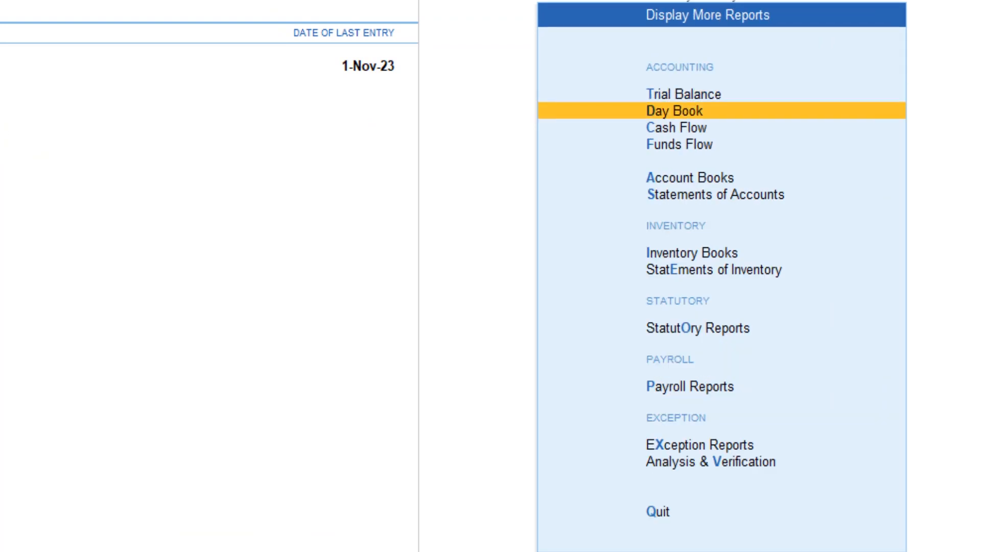
key(Up)
key(Up)
key(Up)
key(Down)
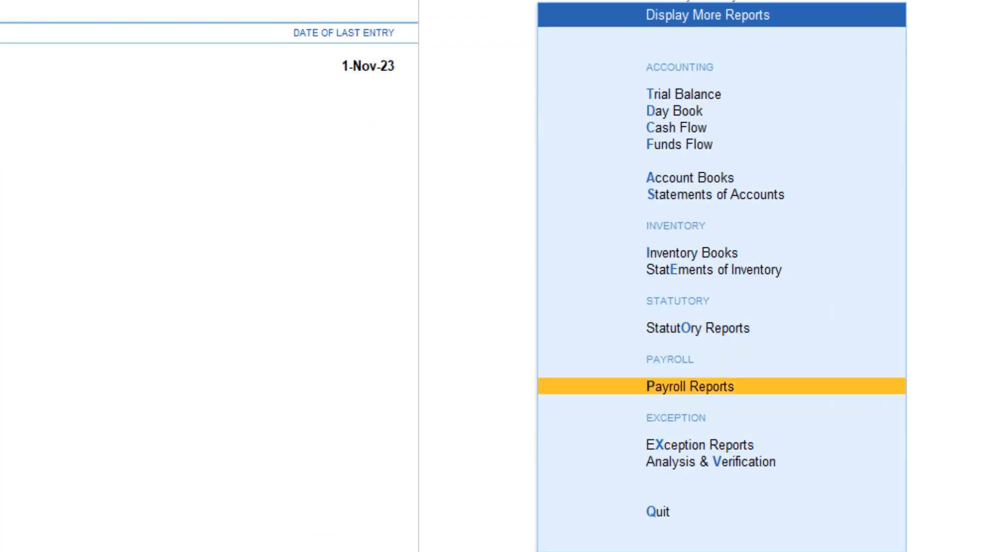
key(Return)
key(Return)
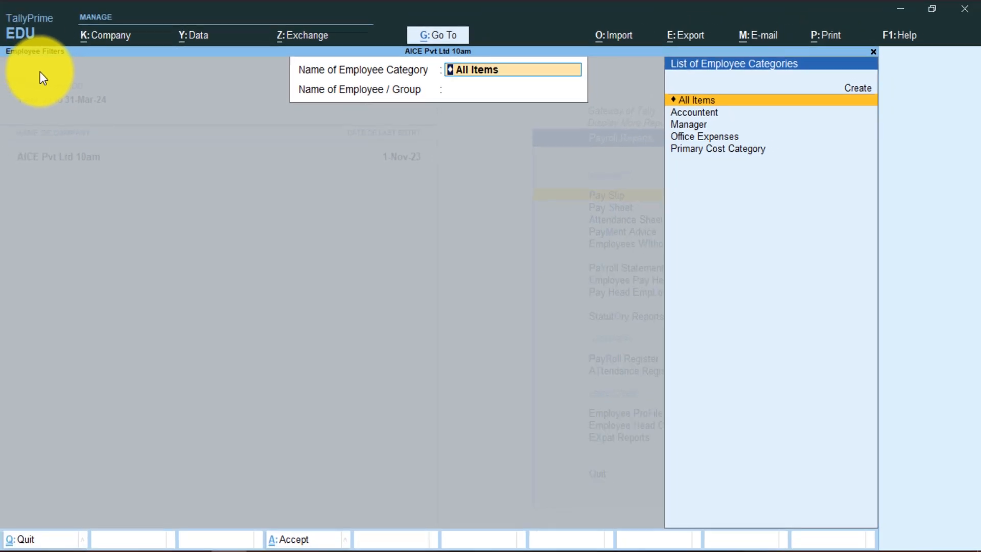
key(Down)
key(Return)
key(Down)
key(Down)
key(Return)
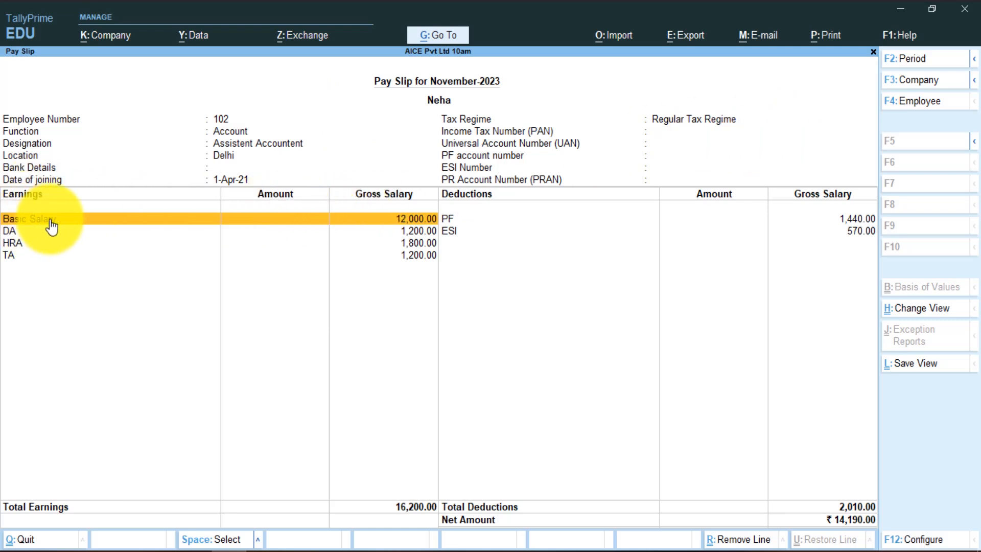
click(422, 230)
click(419, 243)
click(415, 255)
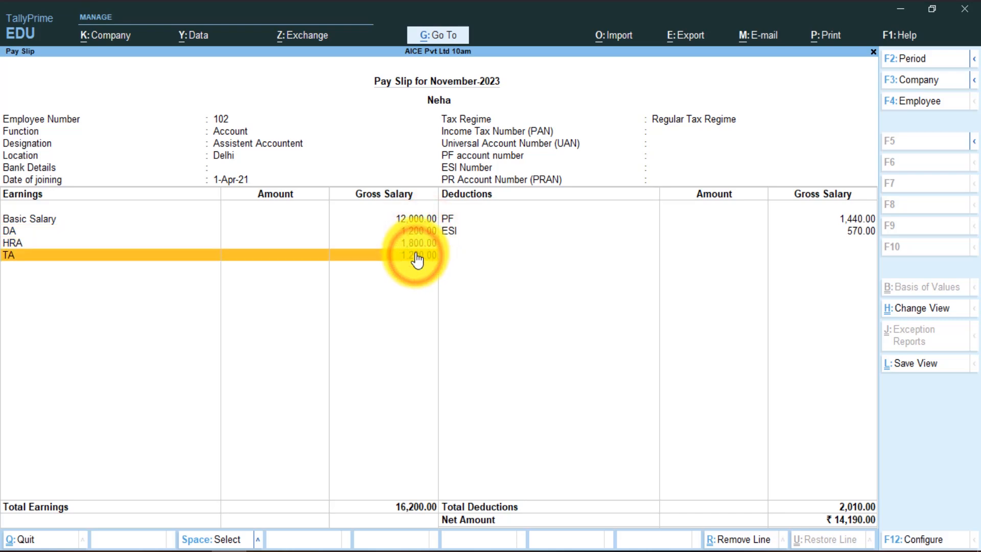
click(447, 220)
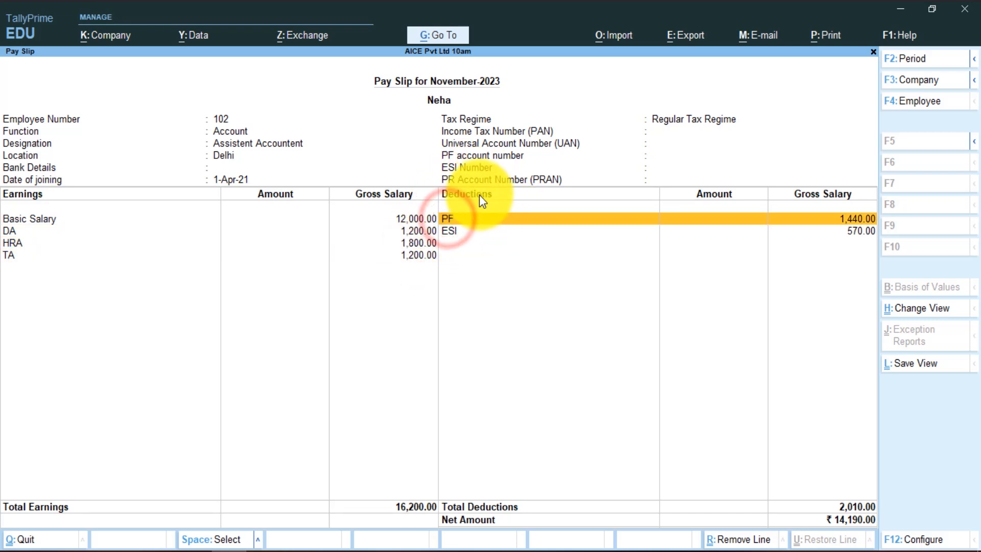
click(856, 234)
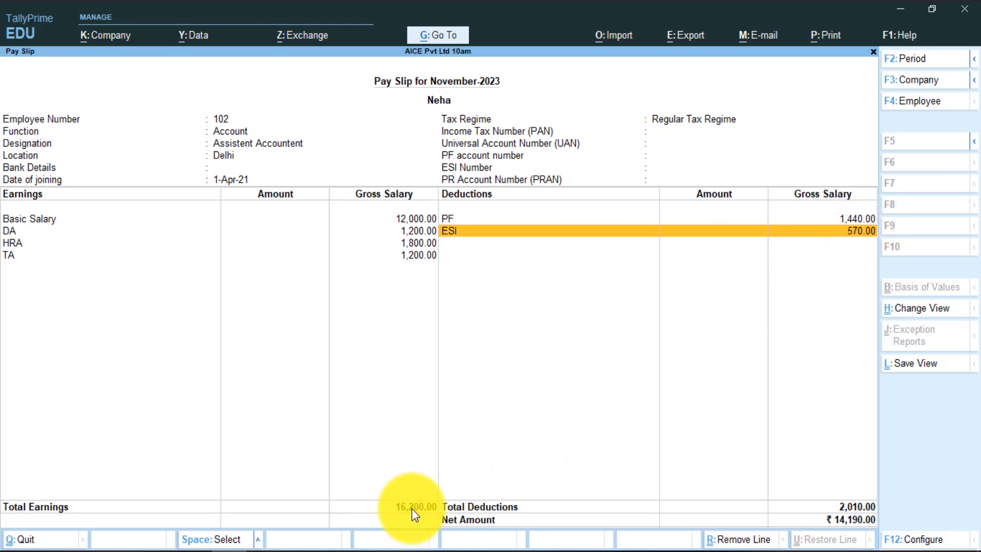
click(477, 515)
click(855, 521)
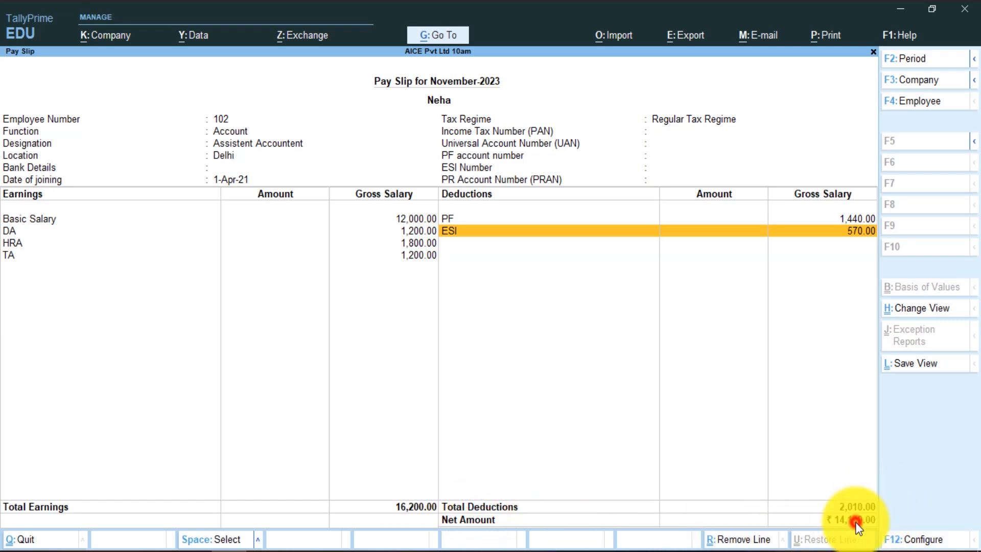